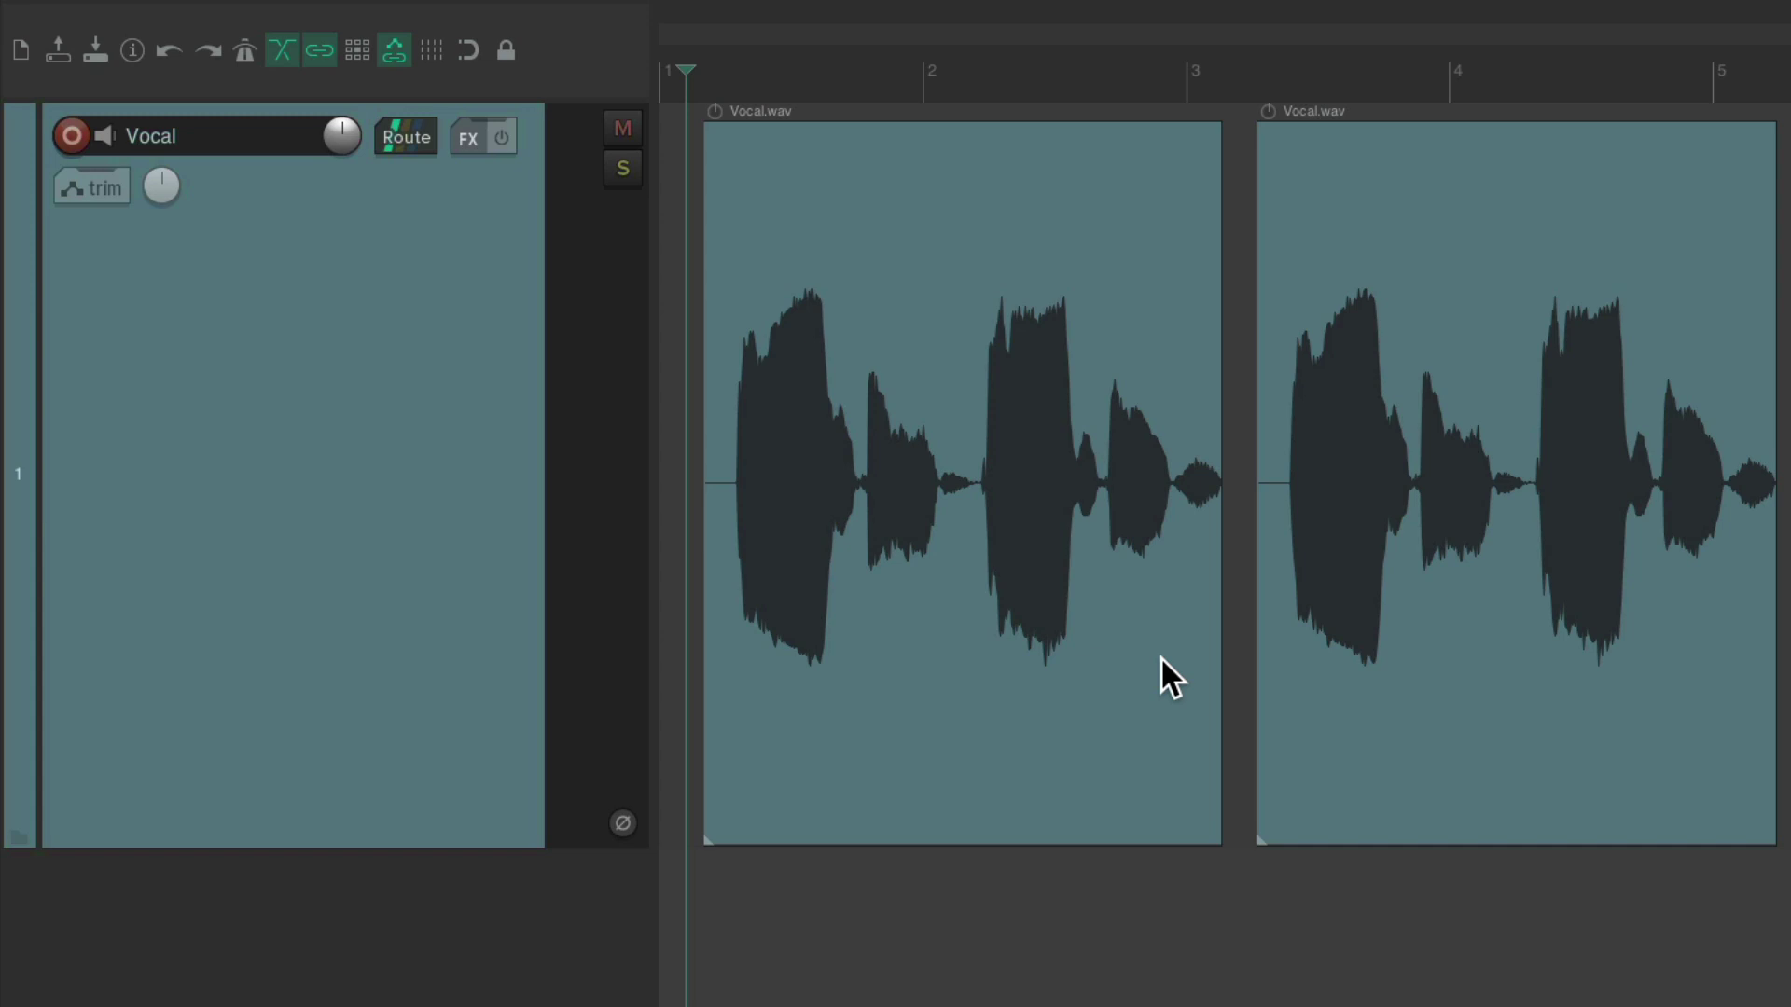
# Play the two vocal items, then try overlapping the second onto the first and undo it.
pyautogui.press('space')
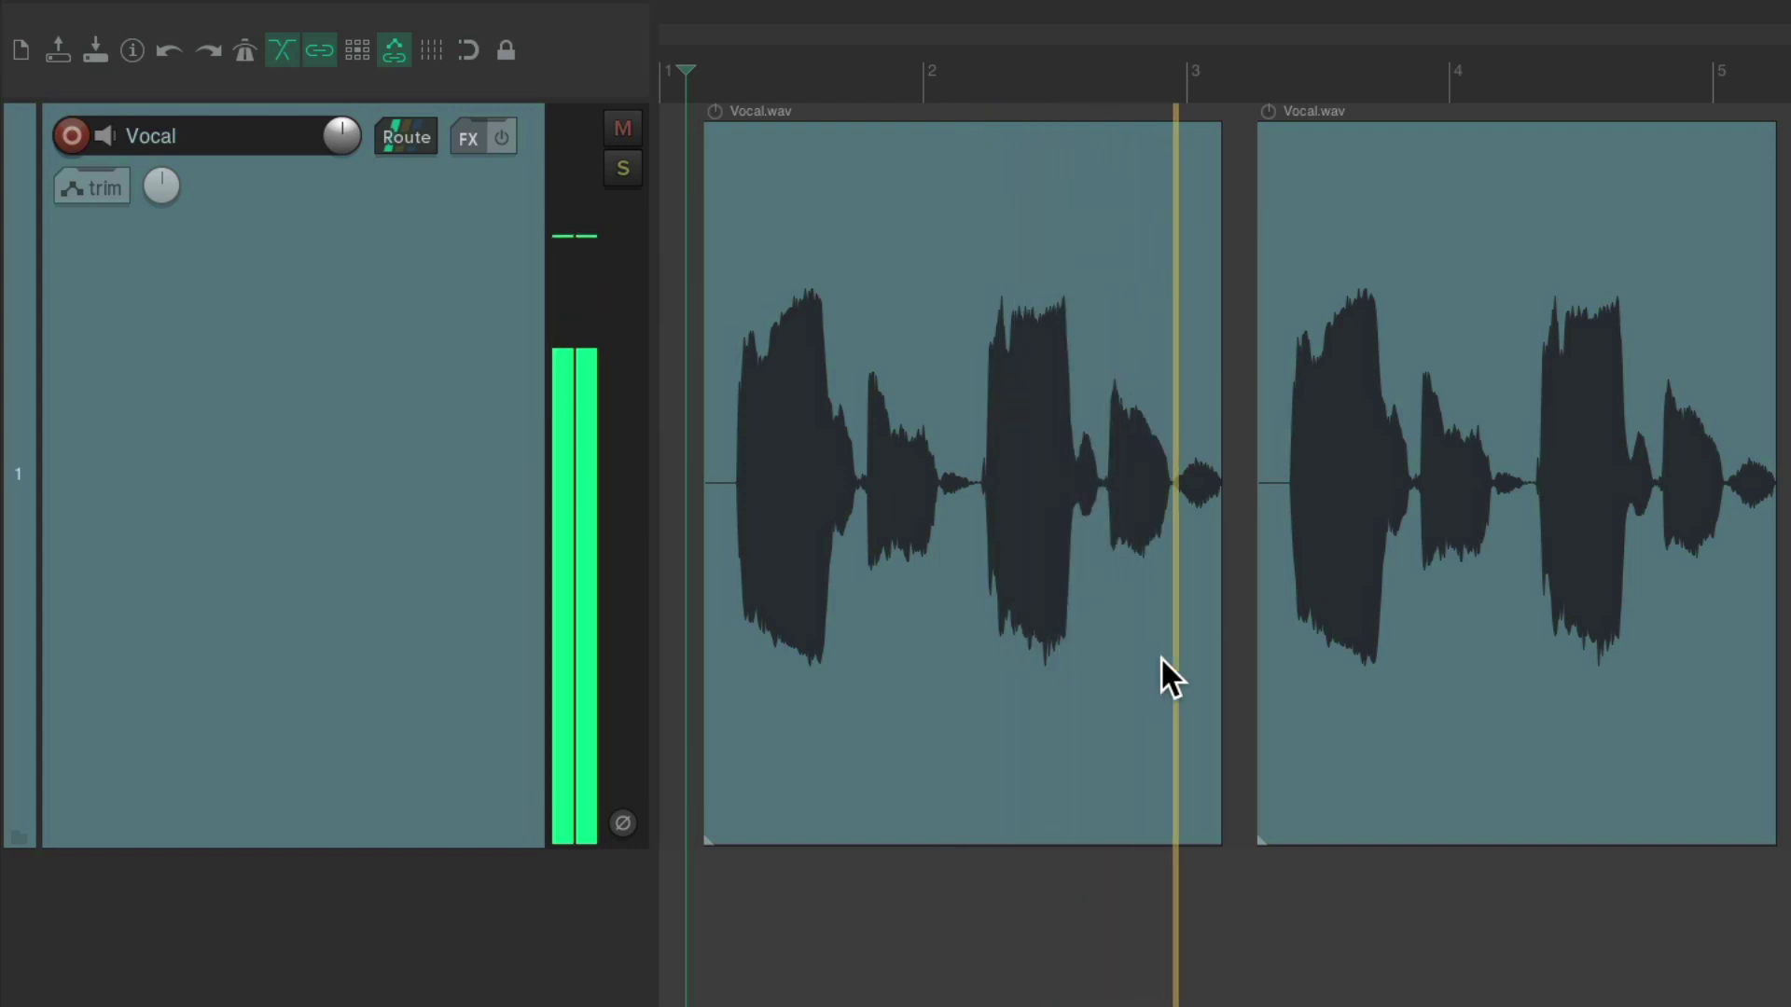
pyautogui.press('space')
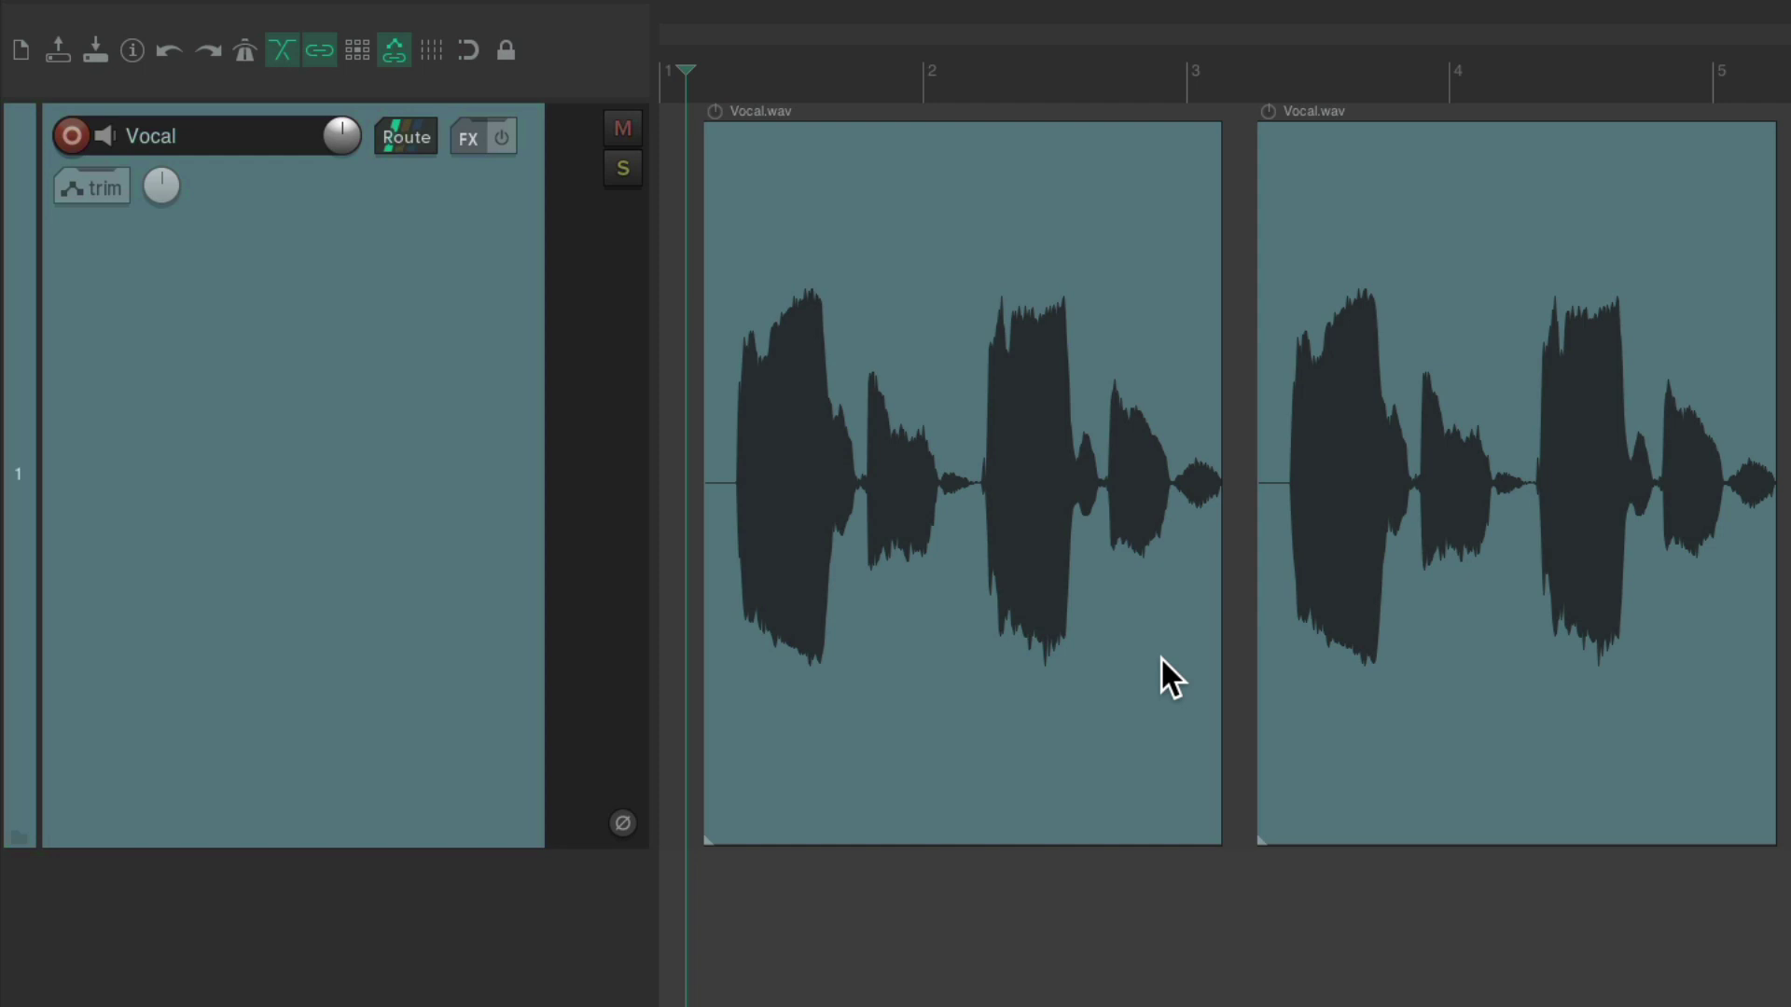
pyautogui.click(663, 20)
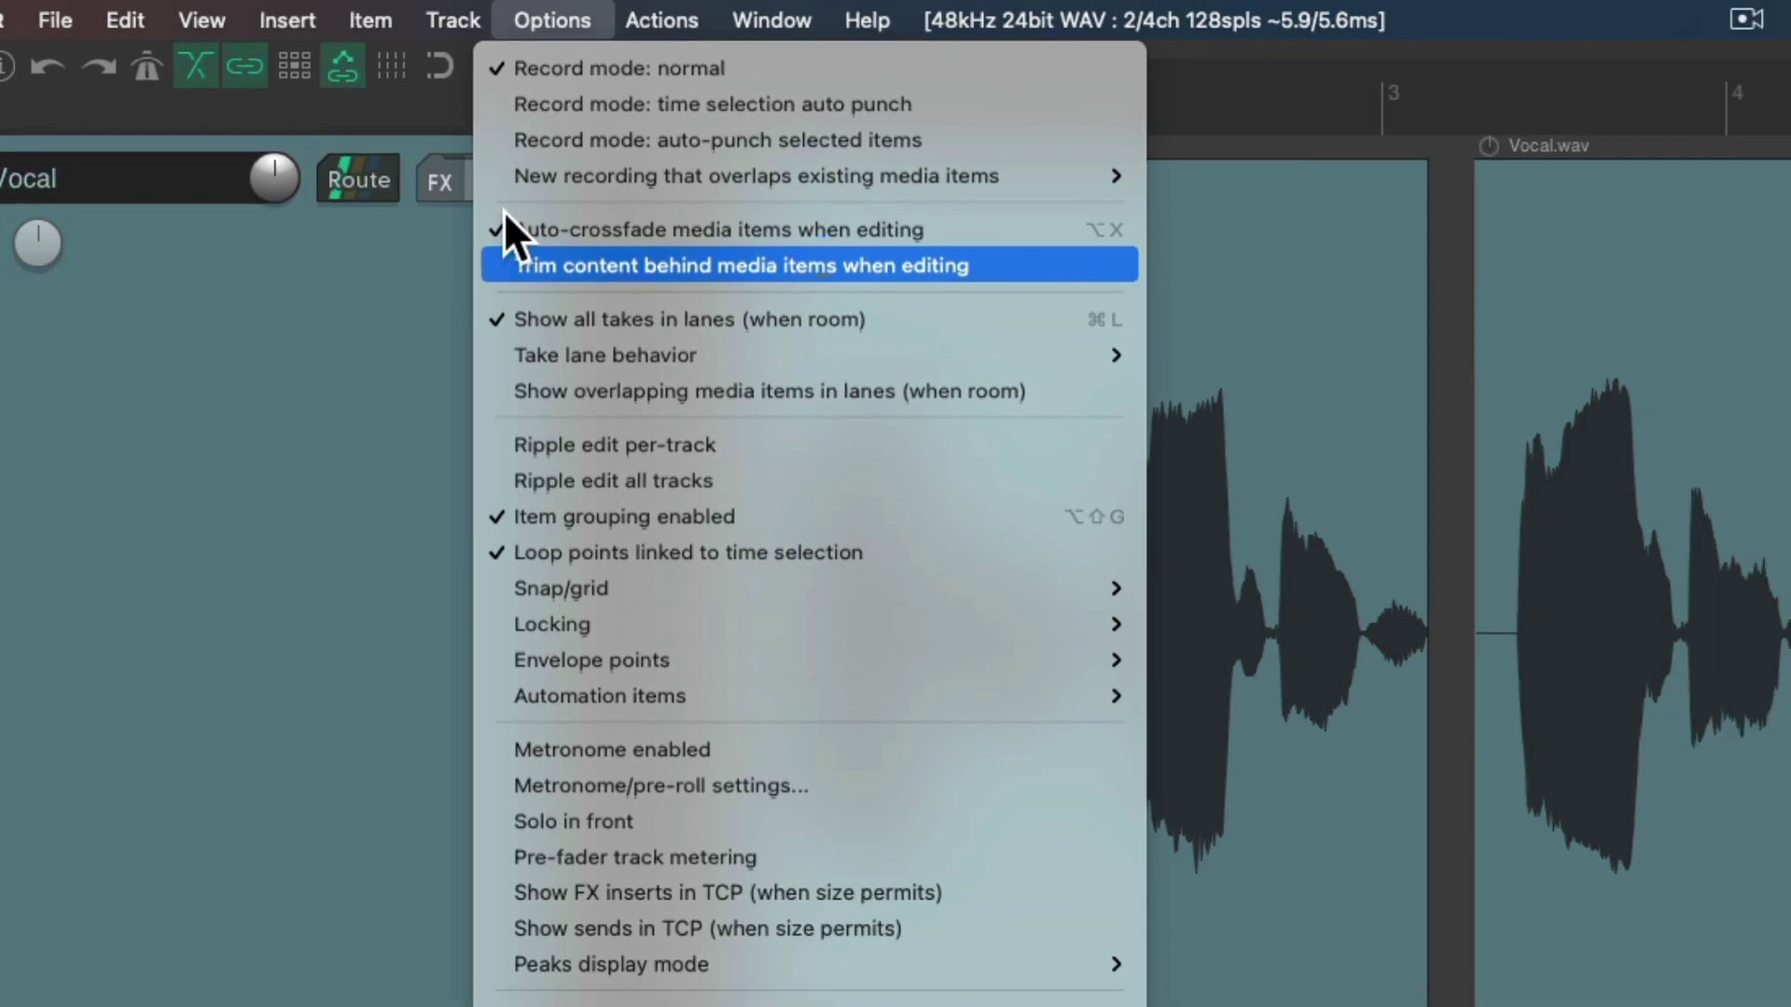
pyautogui.click(576, 271)
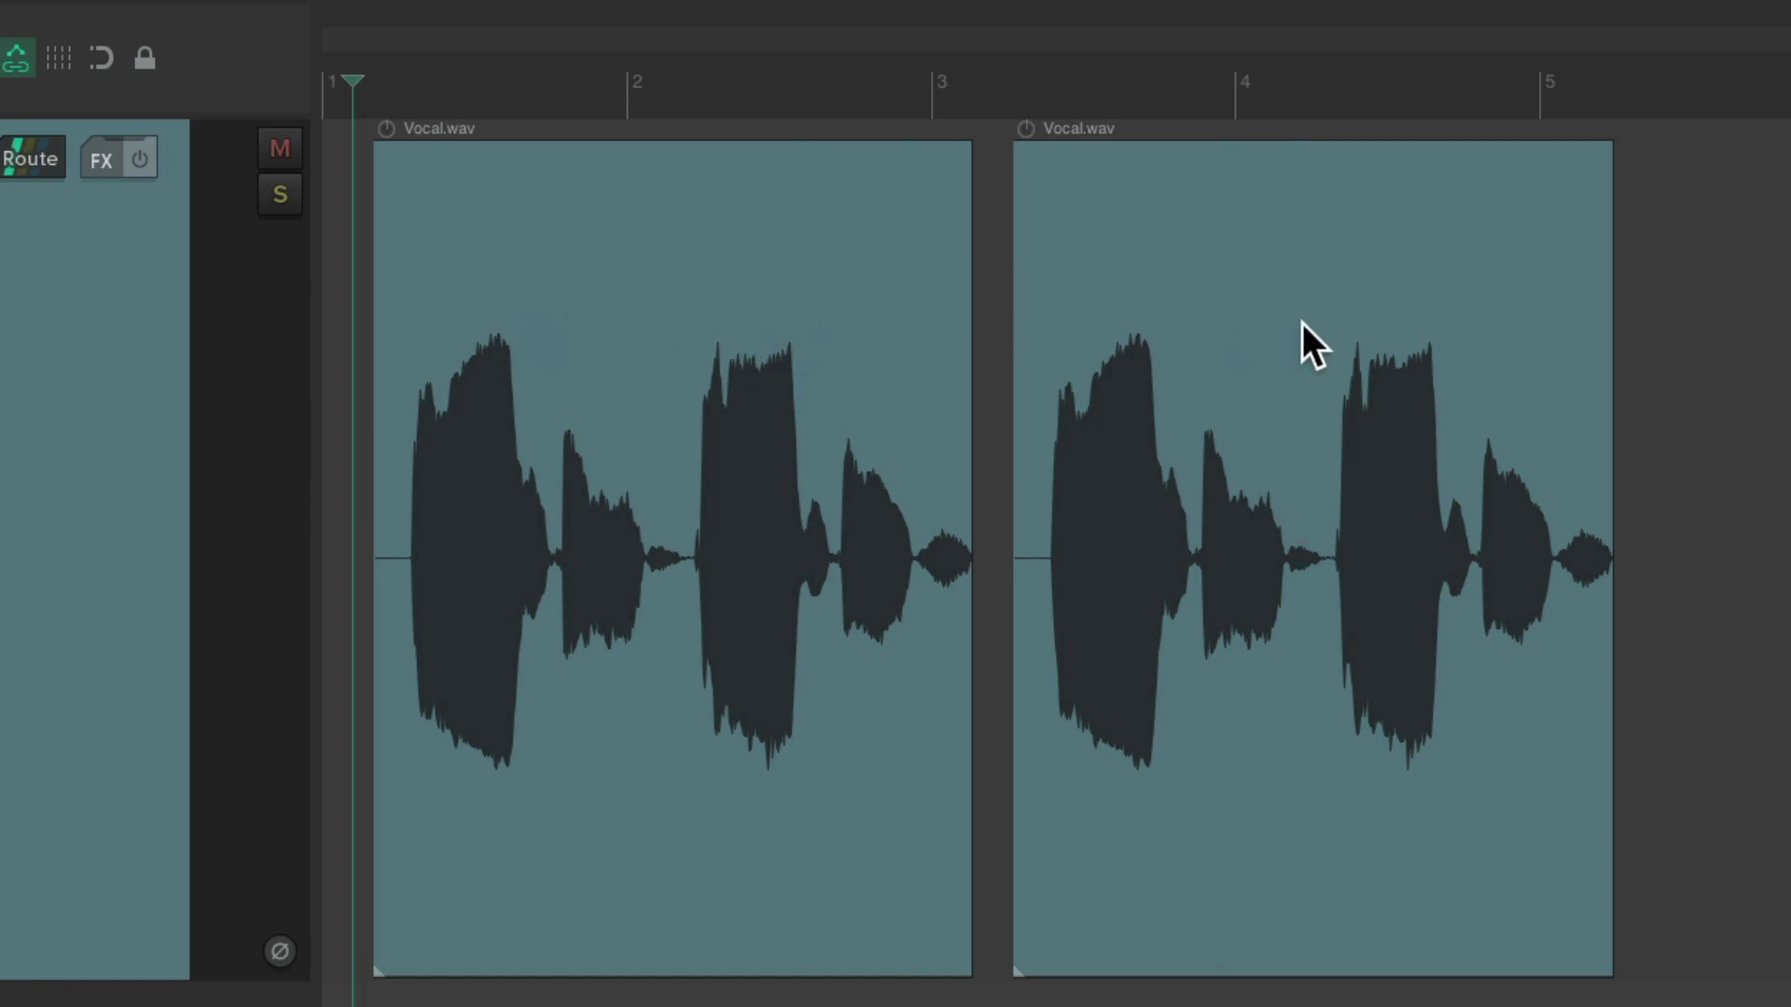
pyautogui.moveTo(1302, 323); pyautogui.dragTo(966, 355)
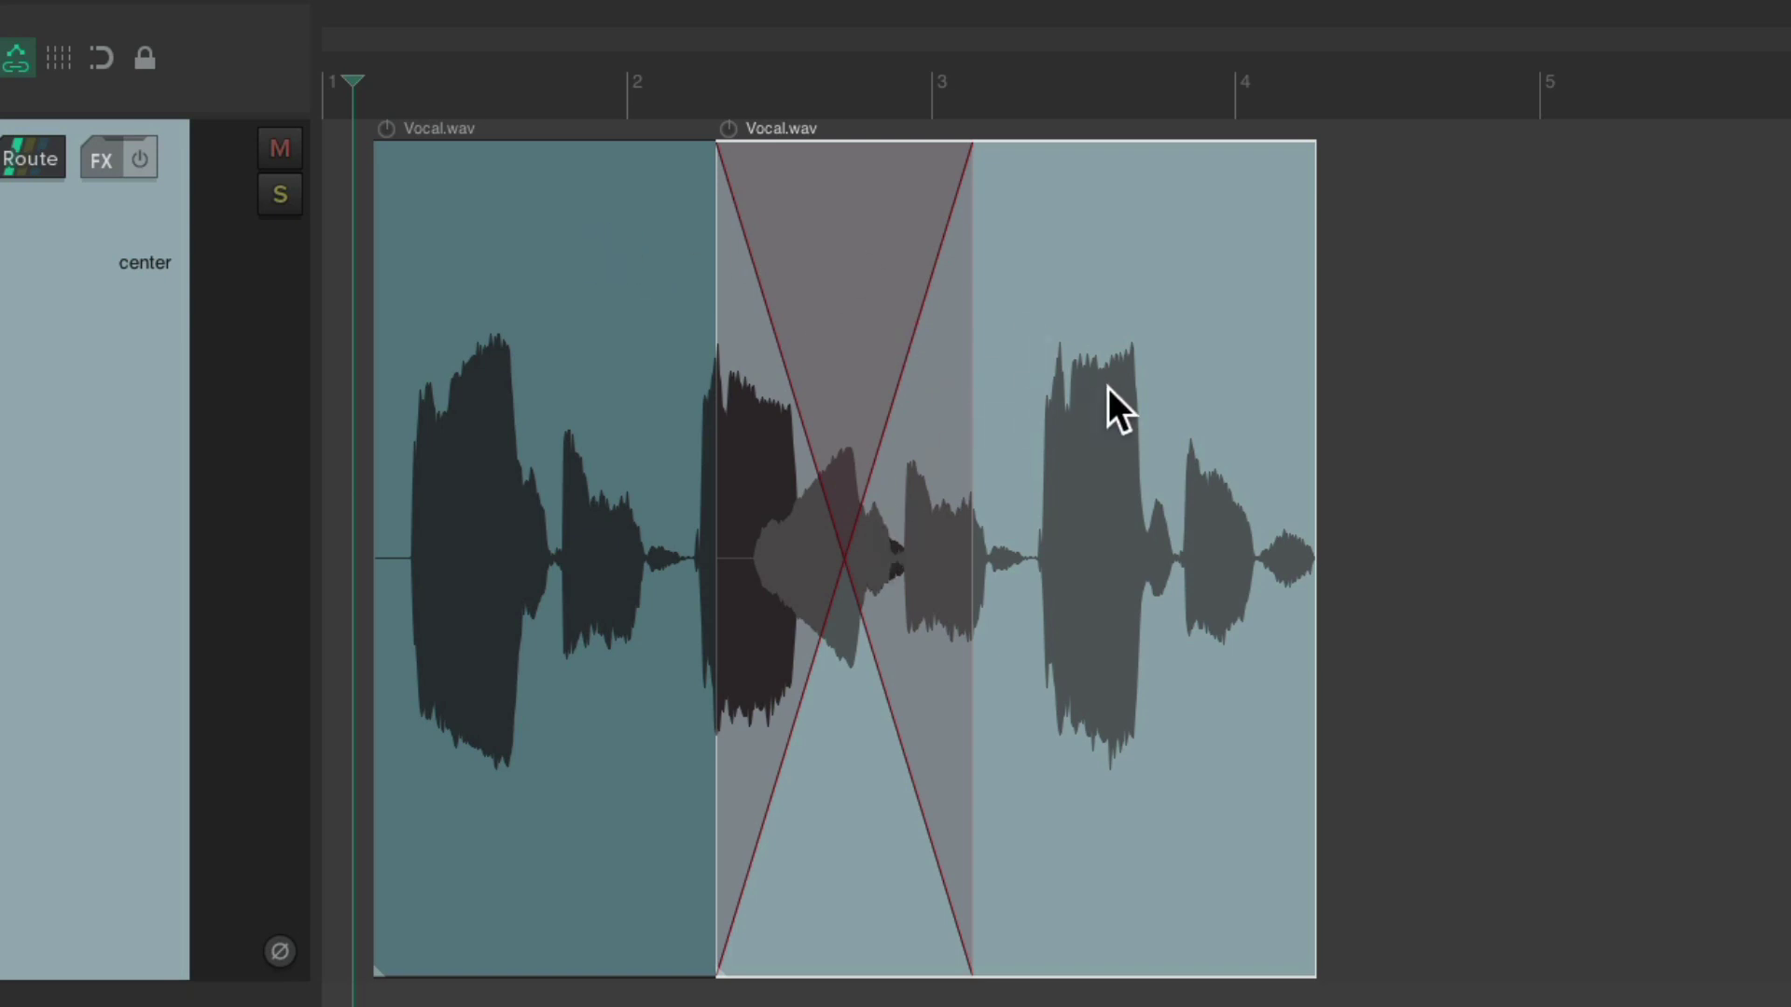
pyautogui.hotkey('ctrl', 'z')
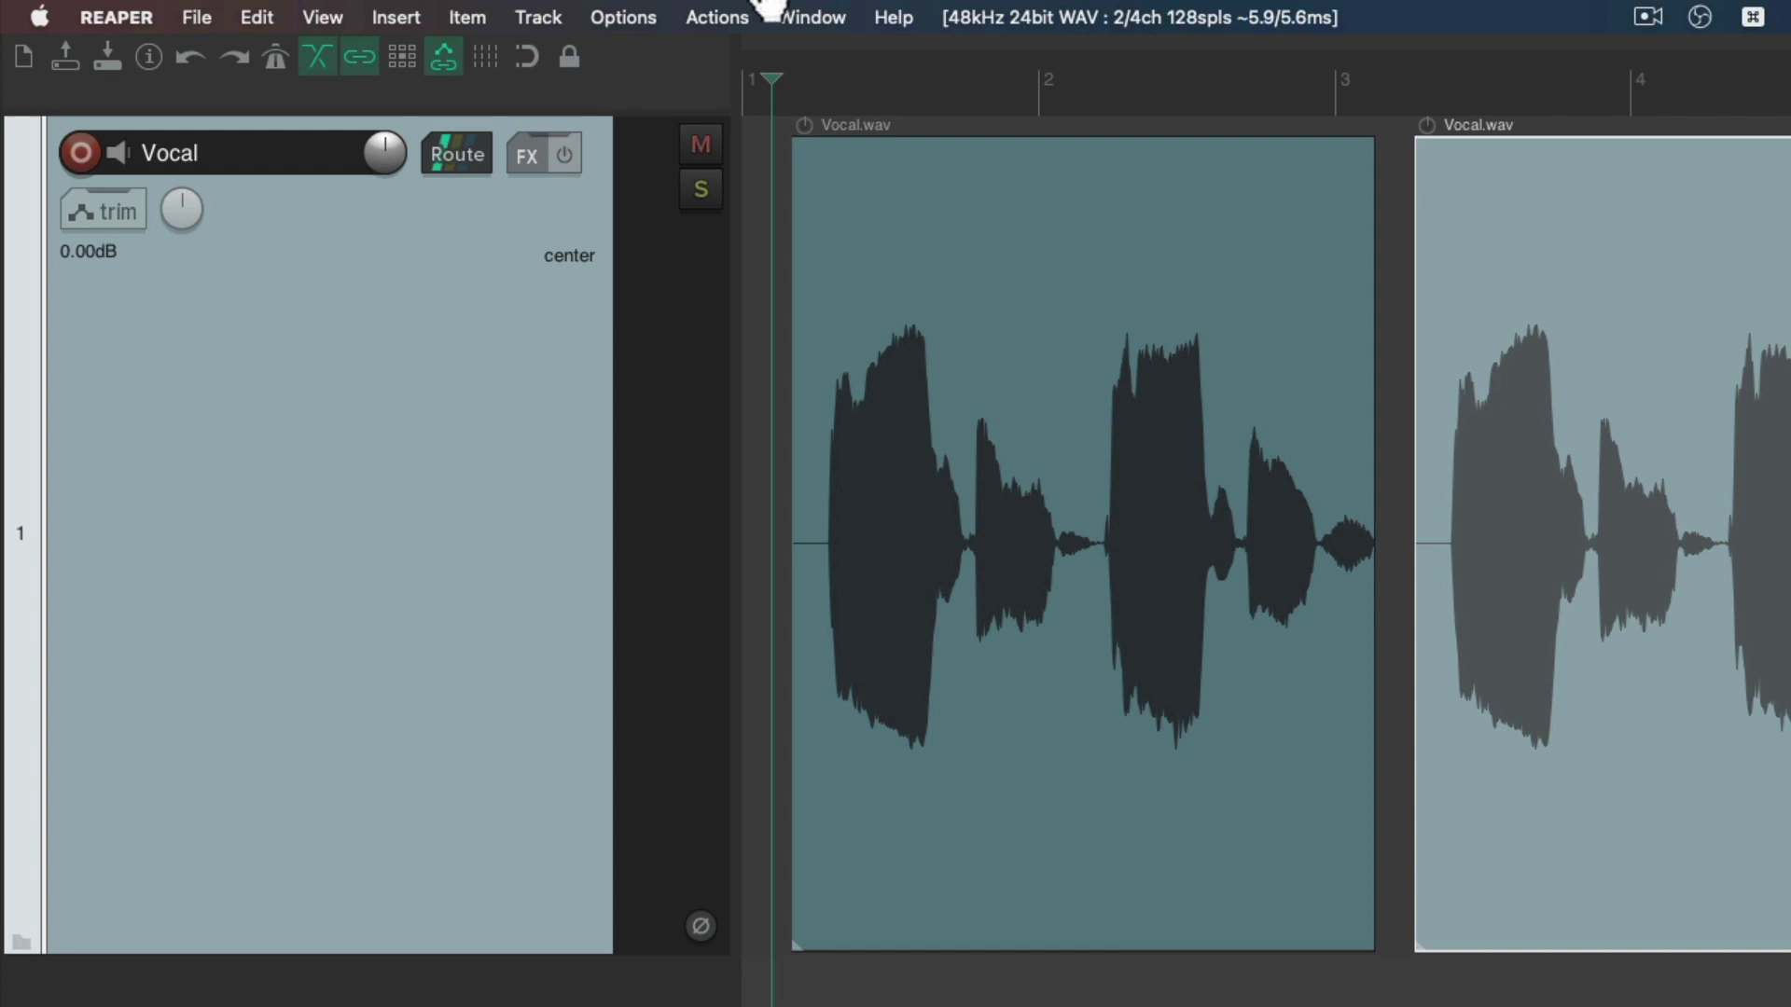
# Turn off Auto-crossfade media items, overlap the second vocal item onto the first, and play it.
pyautogui.click(649, 14)
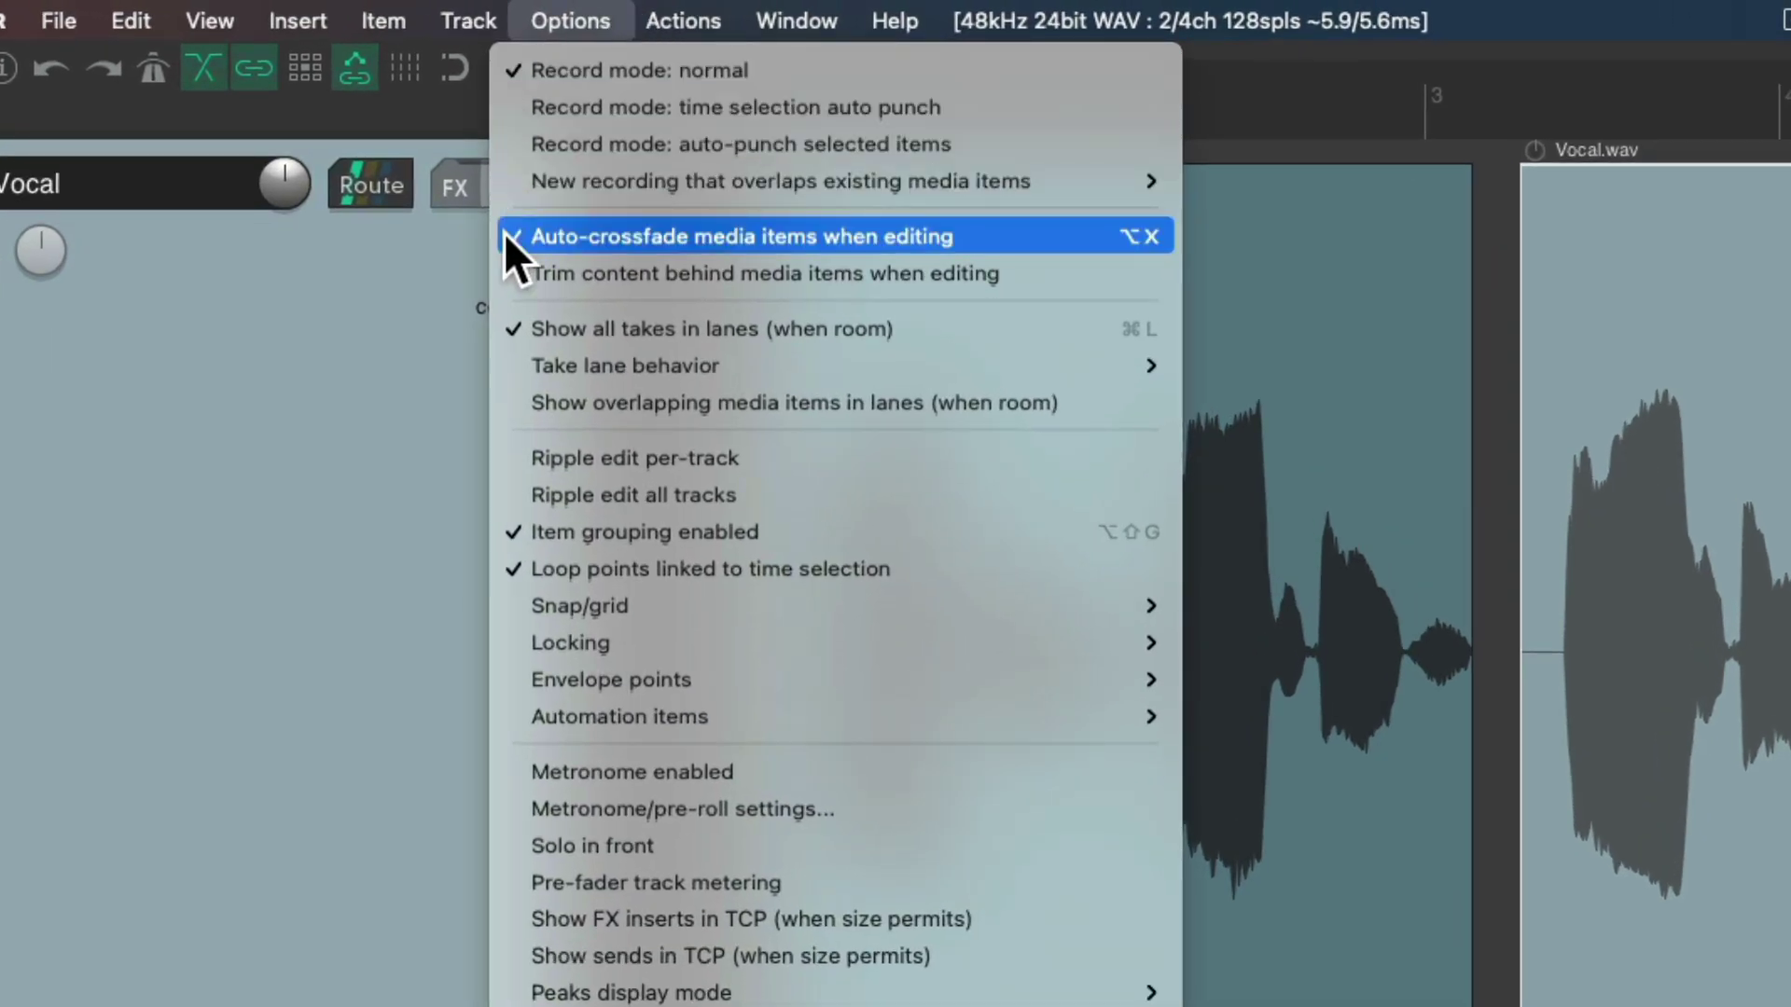
pyautogui.click(505, 236)
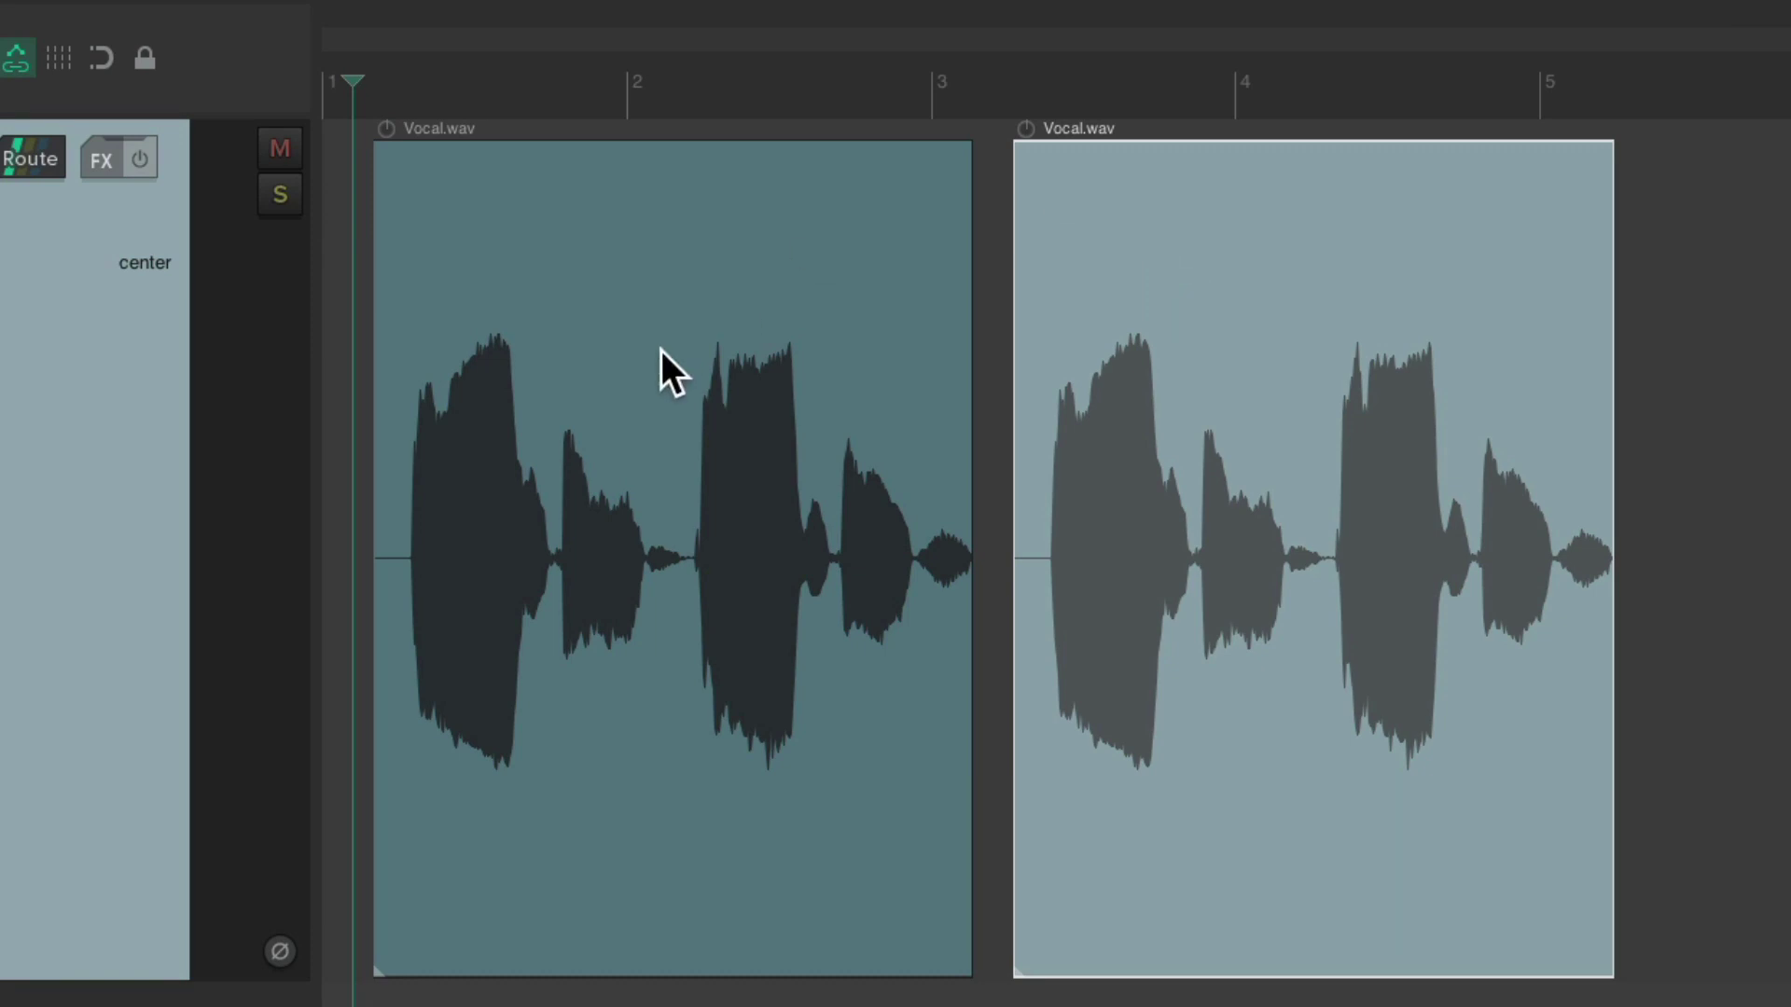
pyautogui.moveTo(1213, 340); pyautogui.dragTo(704, 371)
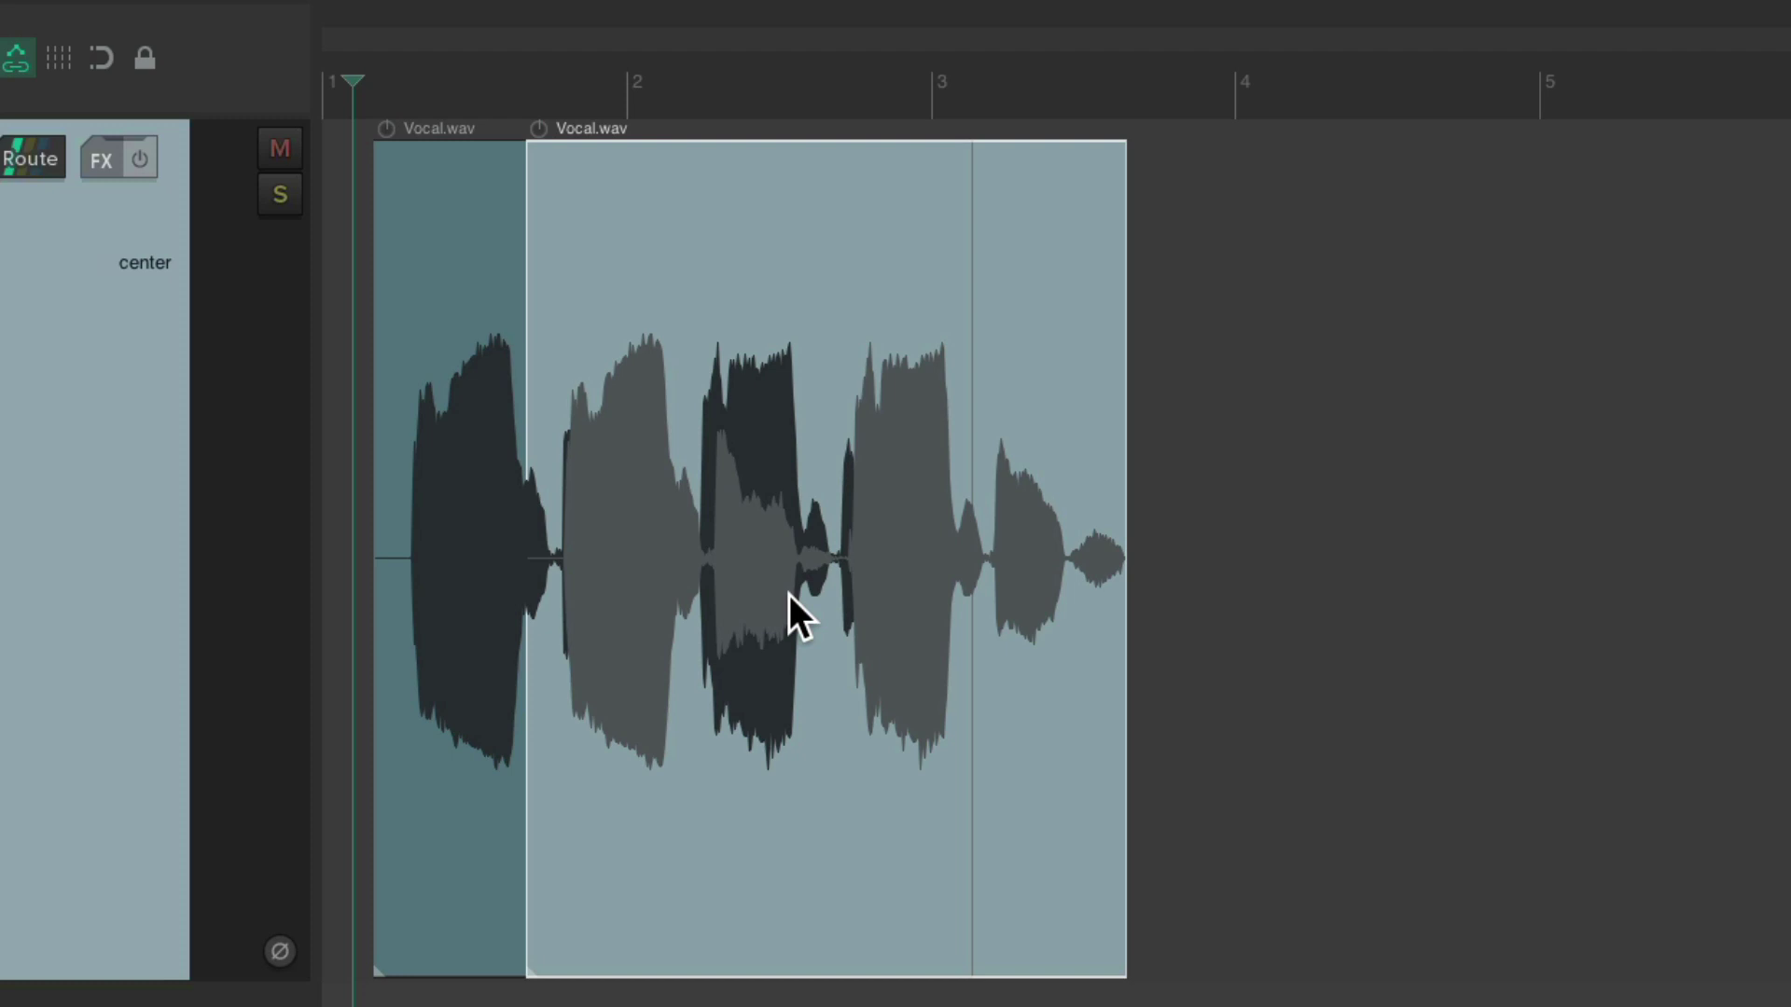
pyautogui.press('space')
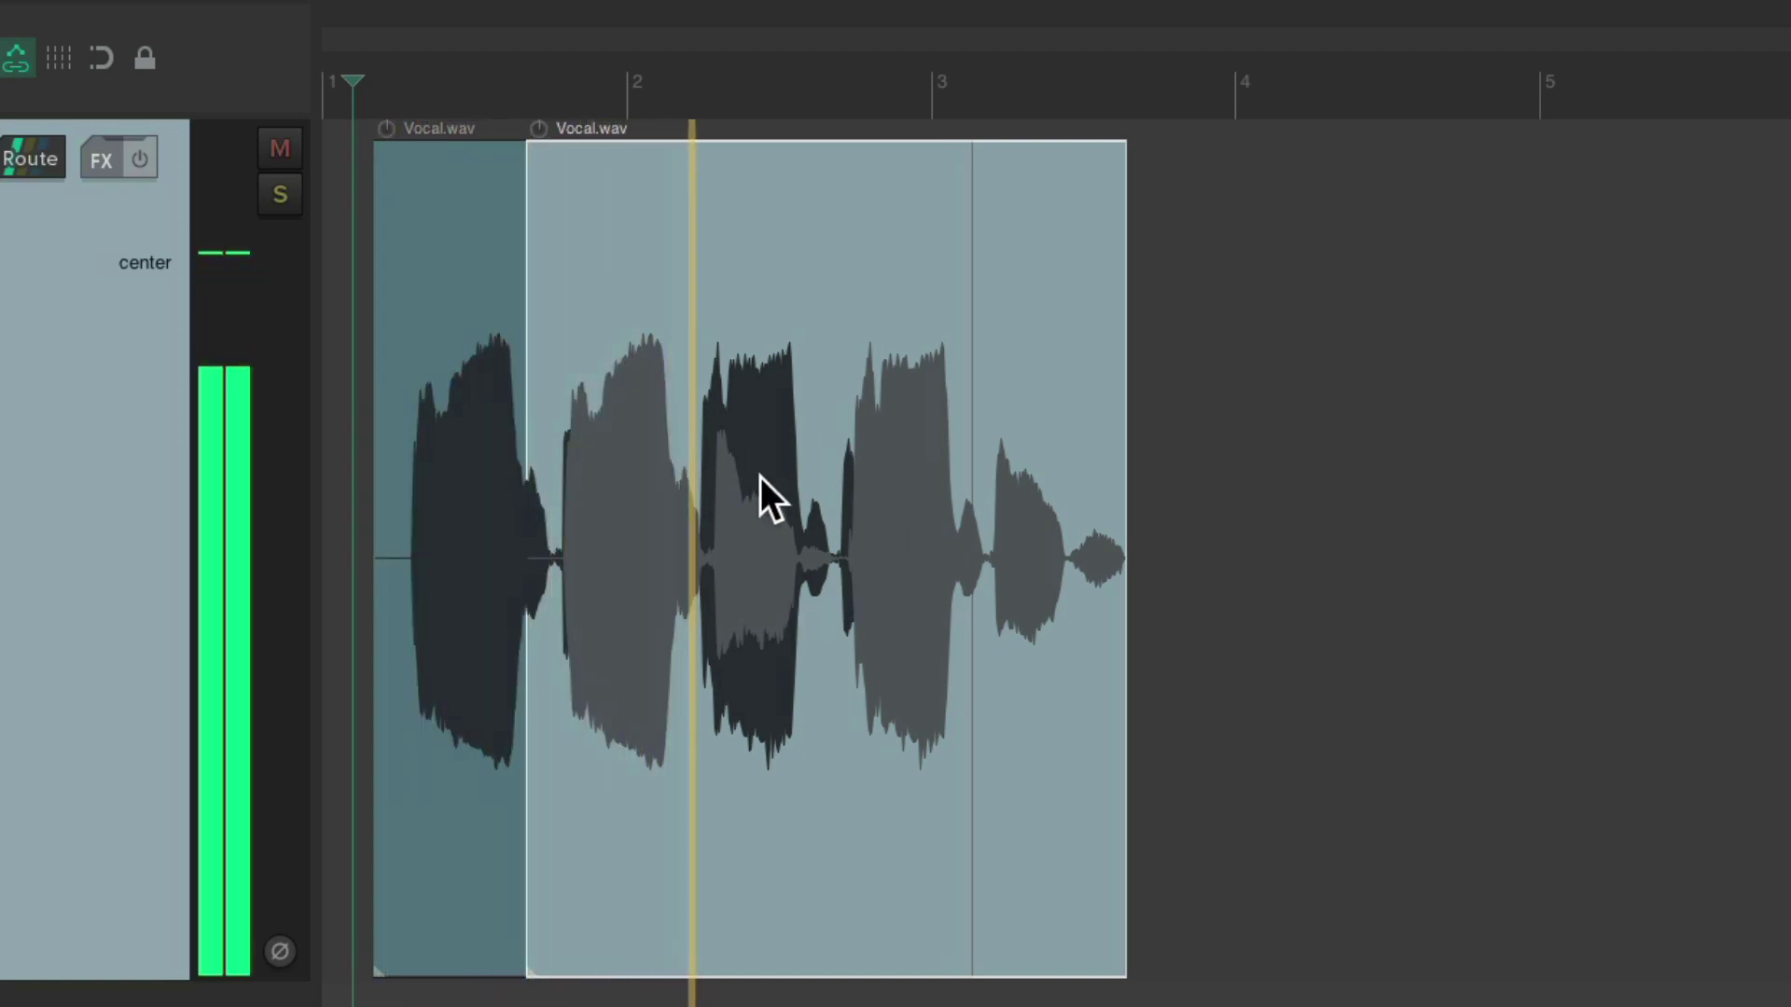
pyautogui.press('space')
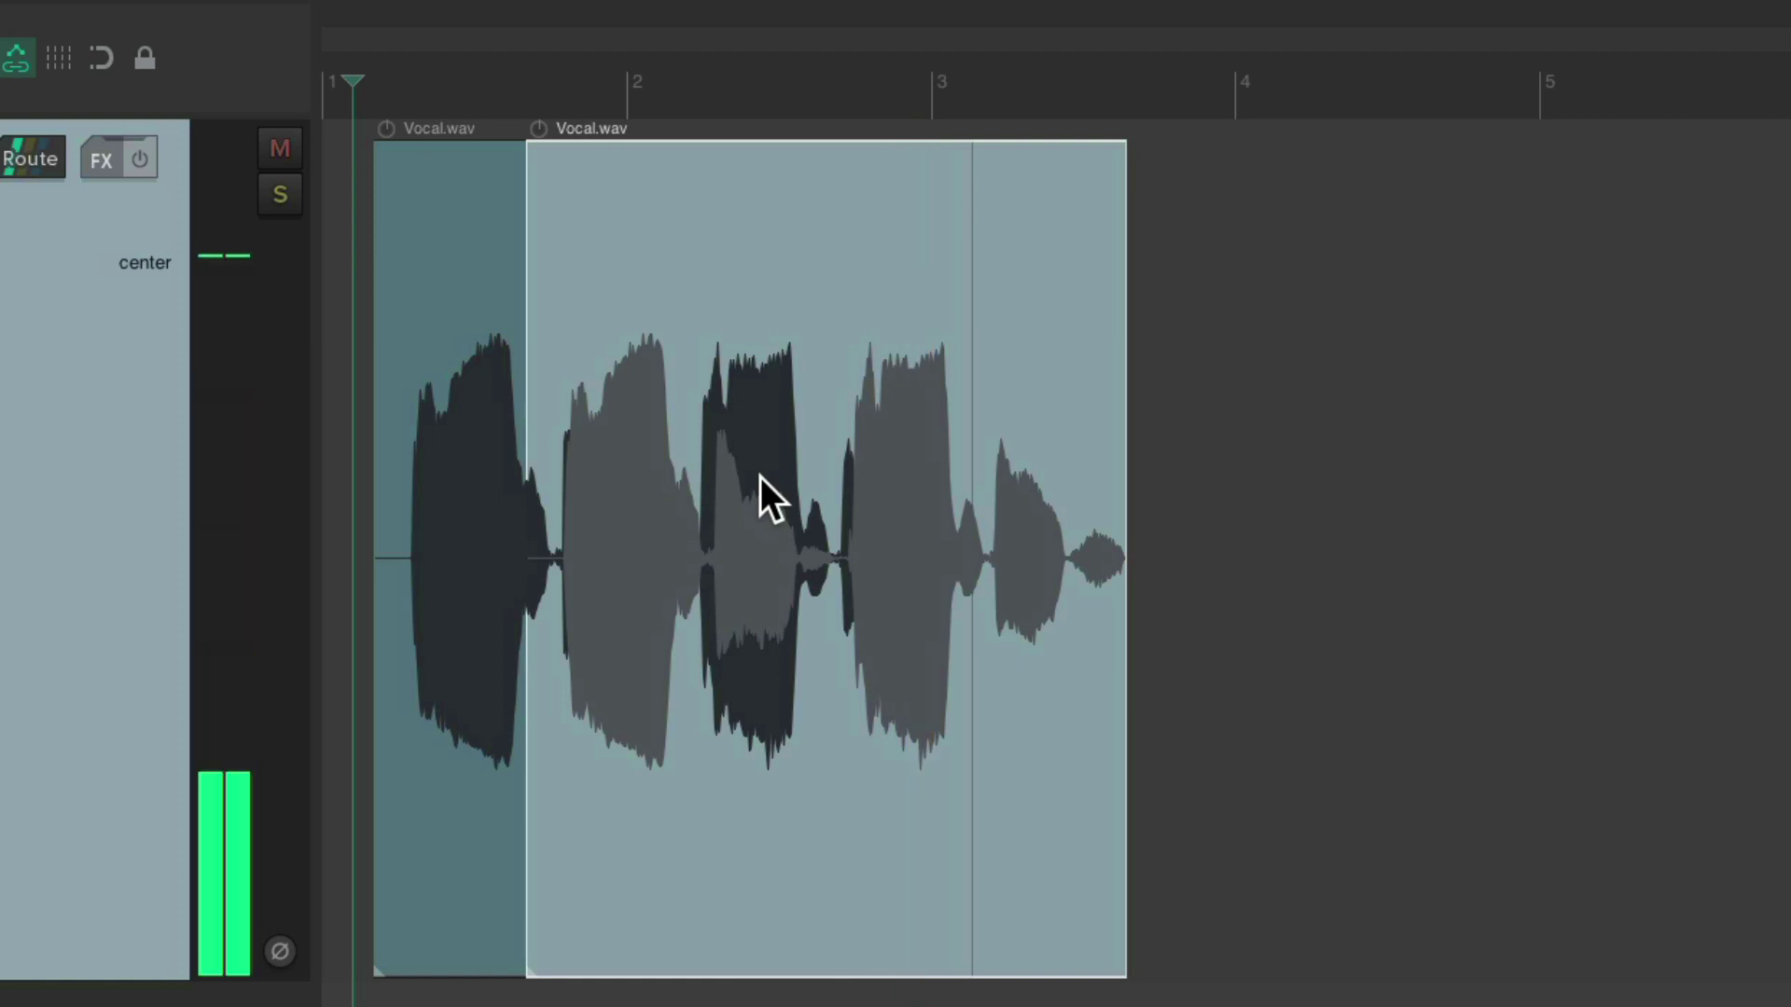
# Ctrl-drag copies of the vocal item to stack four overlapping items, then play them.
pyautogui.moveTo(697, 239); pyautogui.dragTo(709, 284)
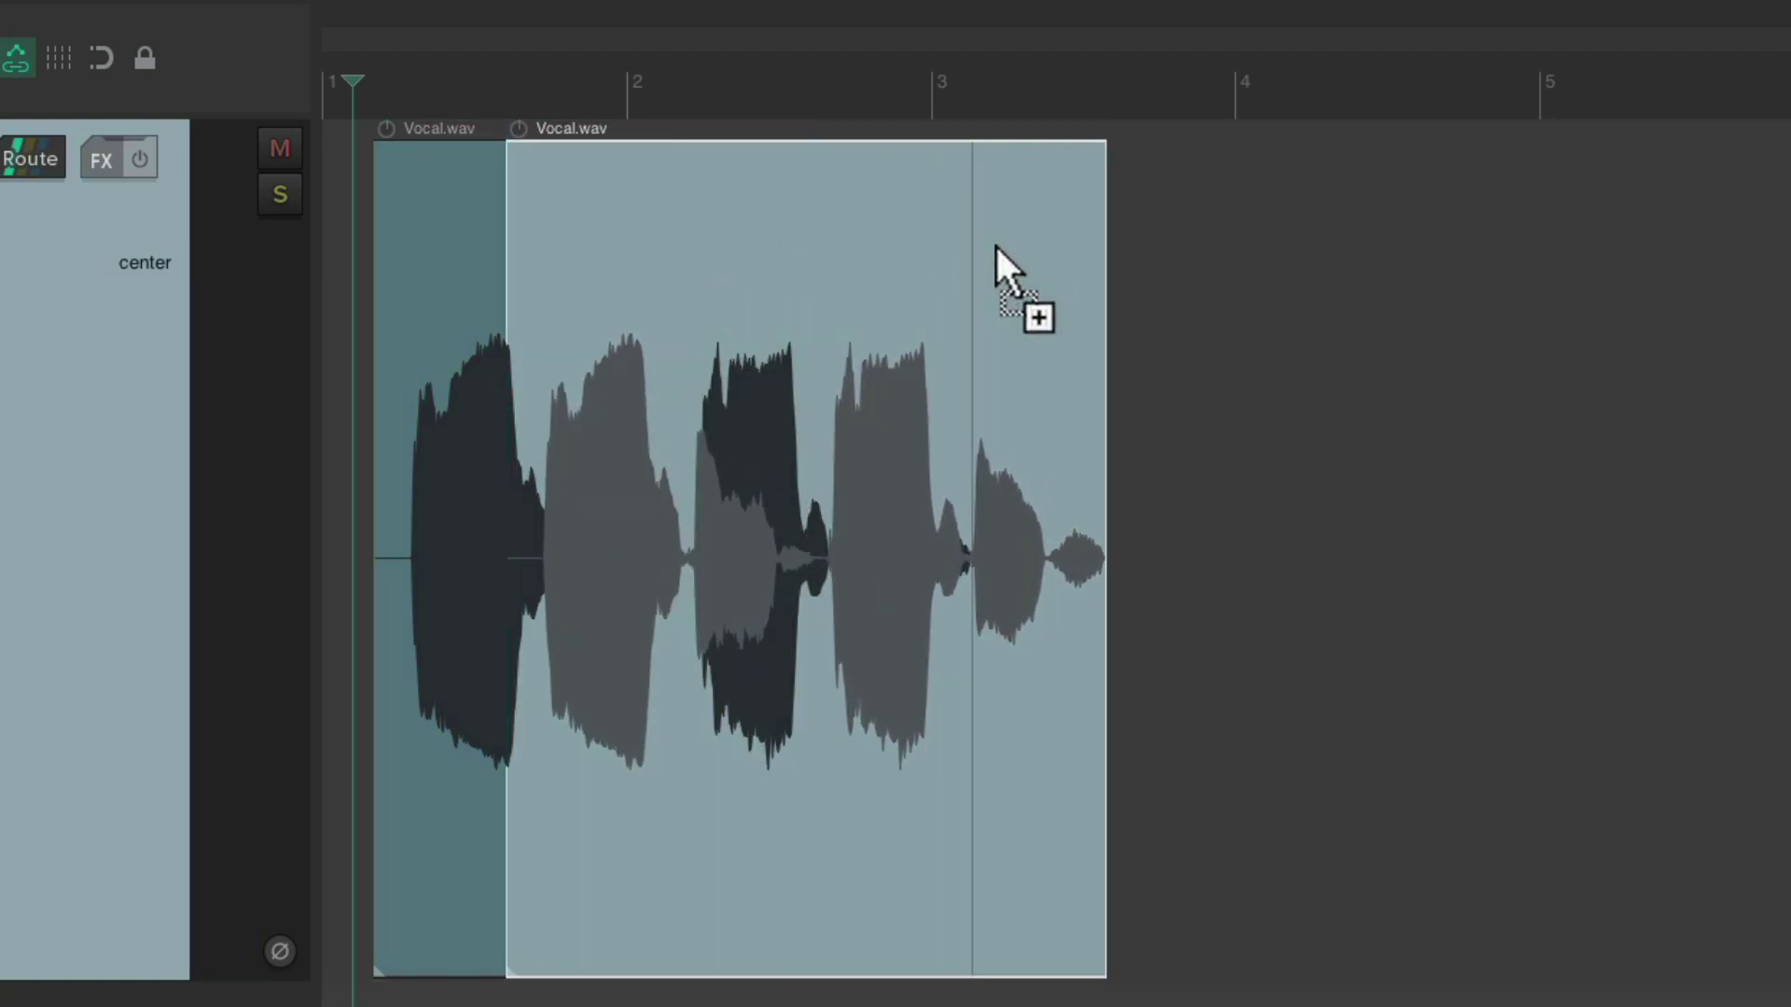
pyautogui.moveTo(994, 243); pyautogui.dragTo(1685, 246)
pyautogui.moveTo(1347, 196); pyautogui.dragTo(815, 227)
pyautogui.moveTo(1189, 230); pyautogui.dragTo(1217, 271)
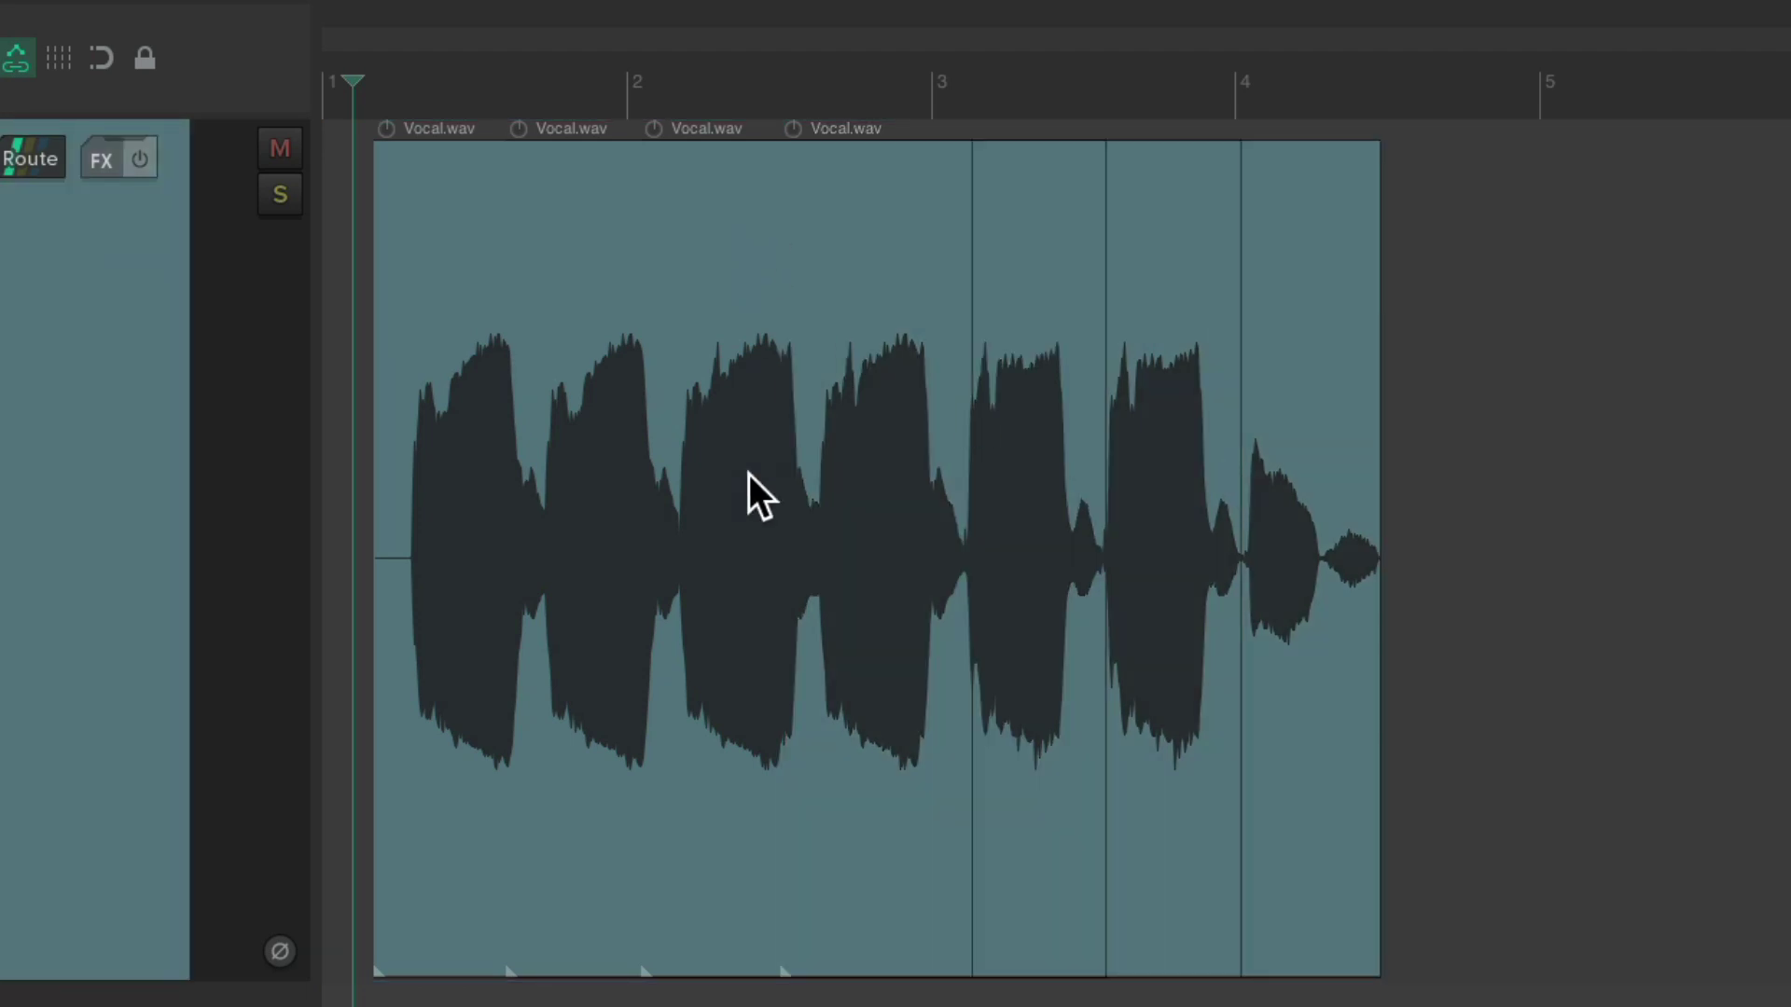
pyautogui.press('space')
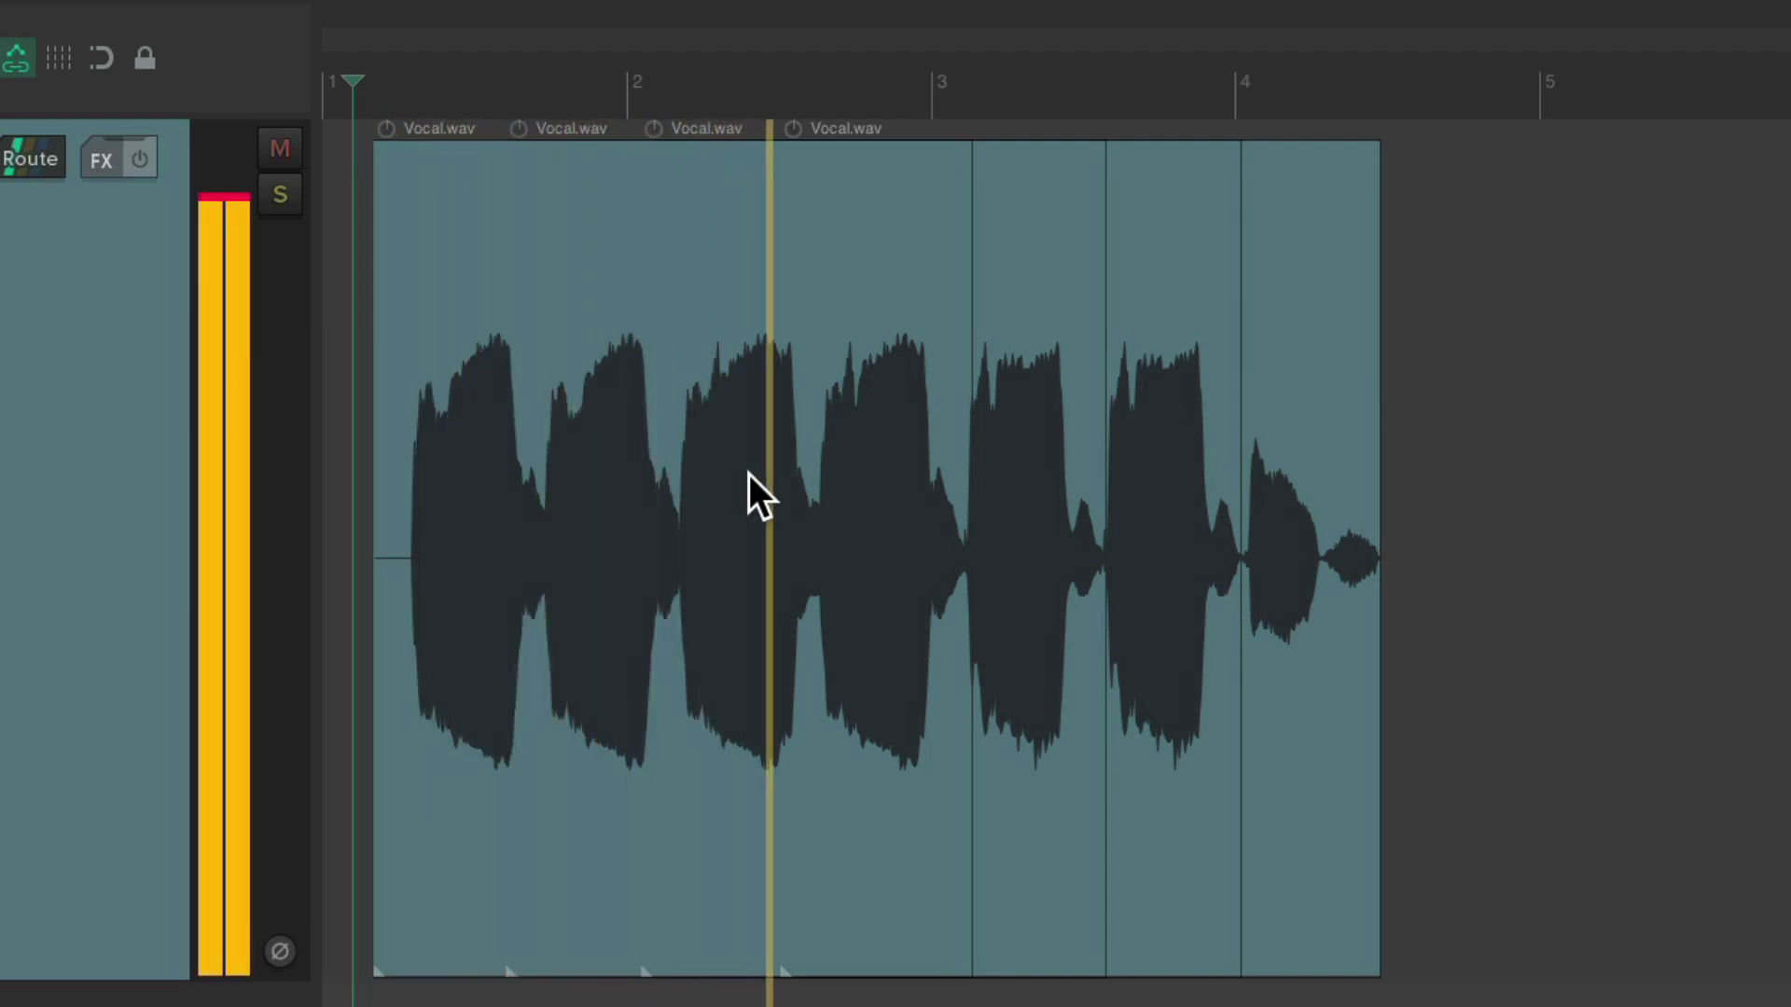
pyautogui.press('space')
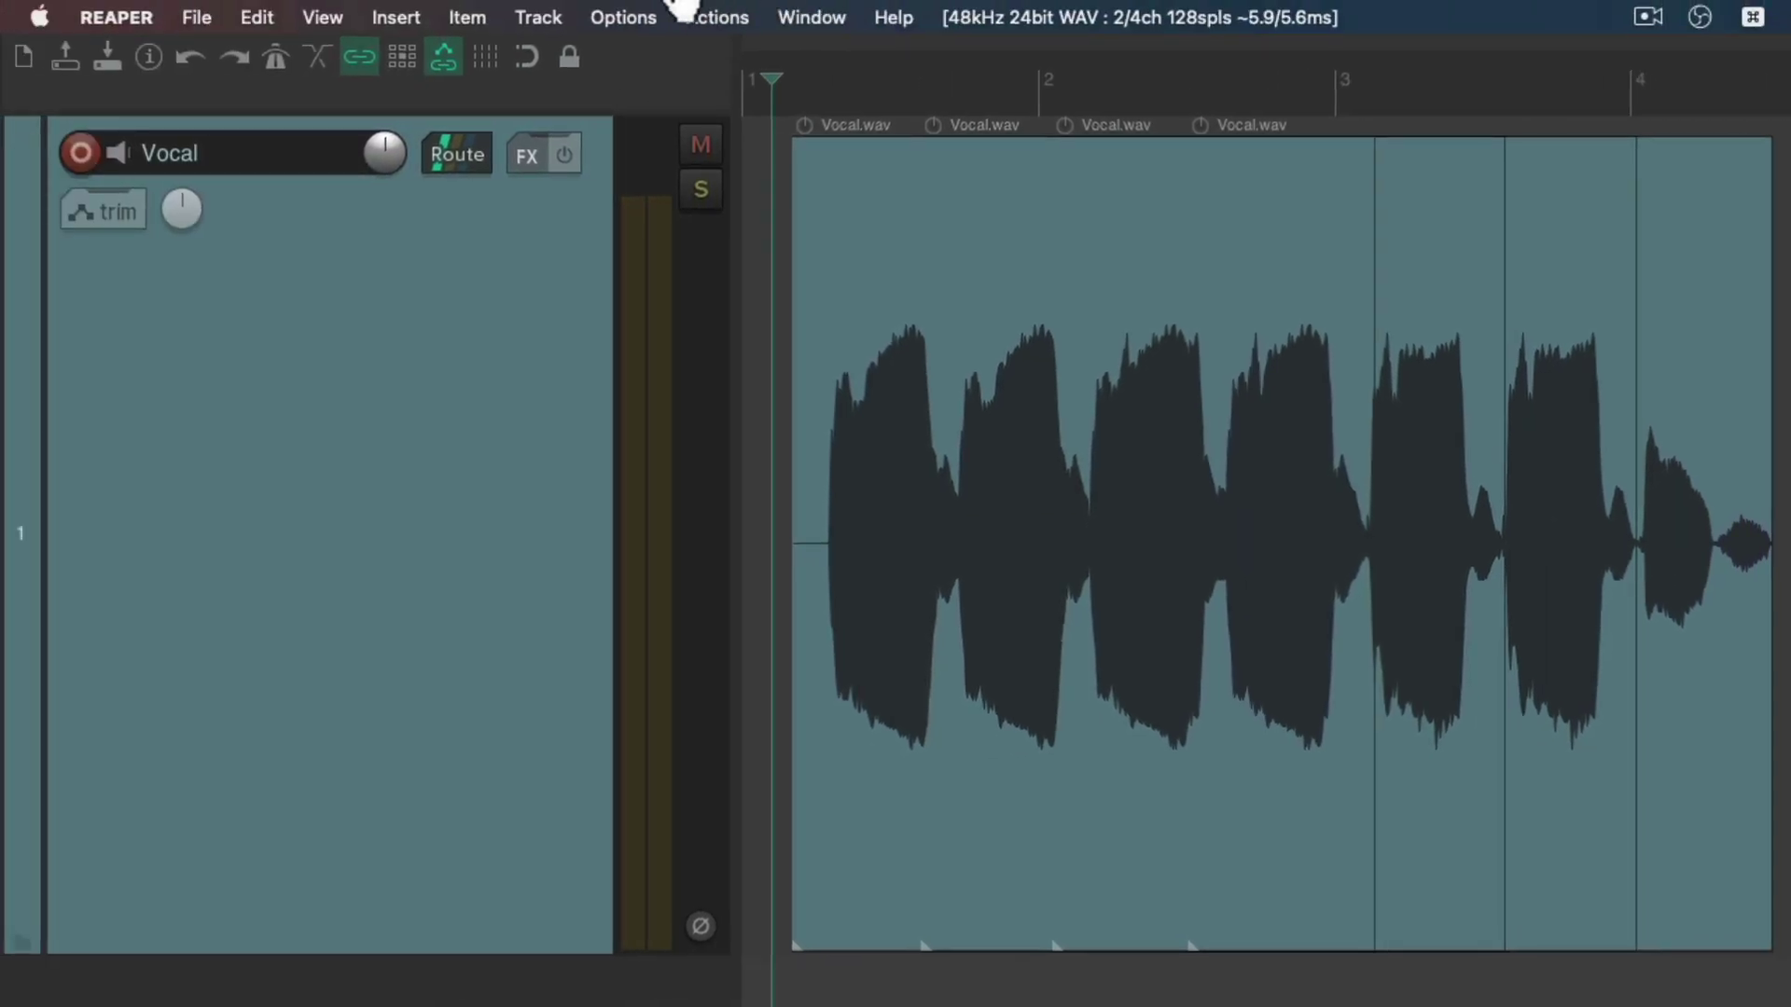
# Turn on 'Show overlapping media items in lanes' and rearrange the vocal copies across the lanes.
pyautogui.click(623, 14)
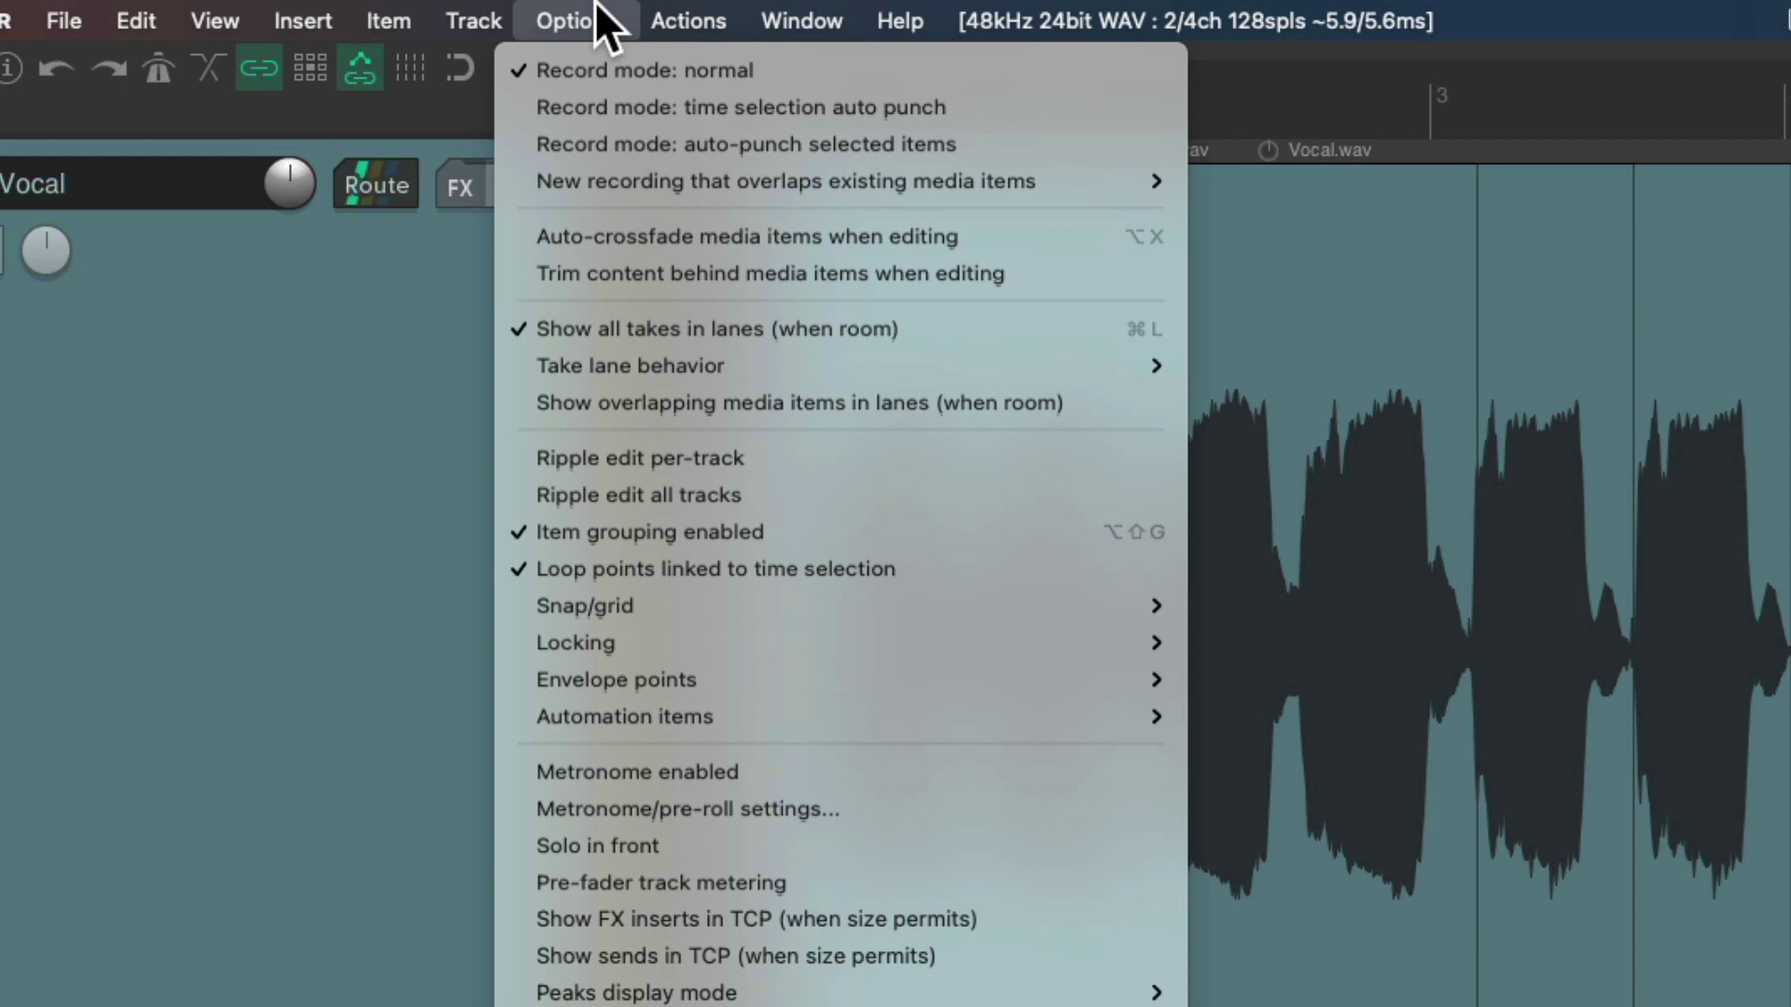
pyautogui.click(511, 407)
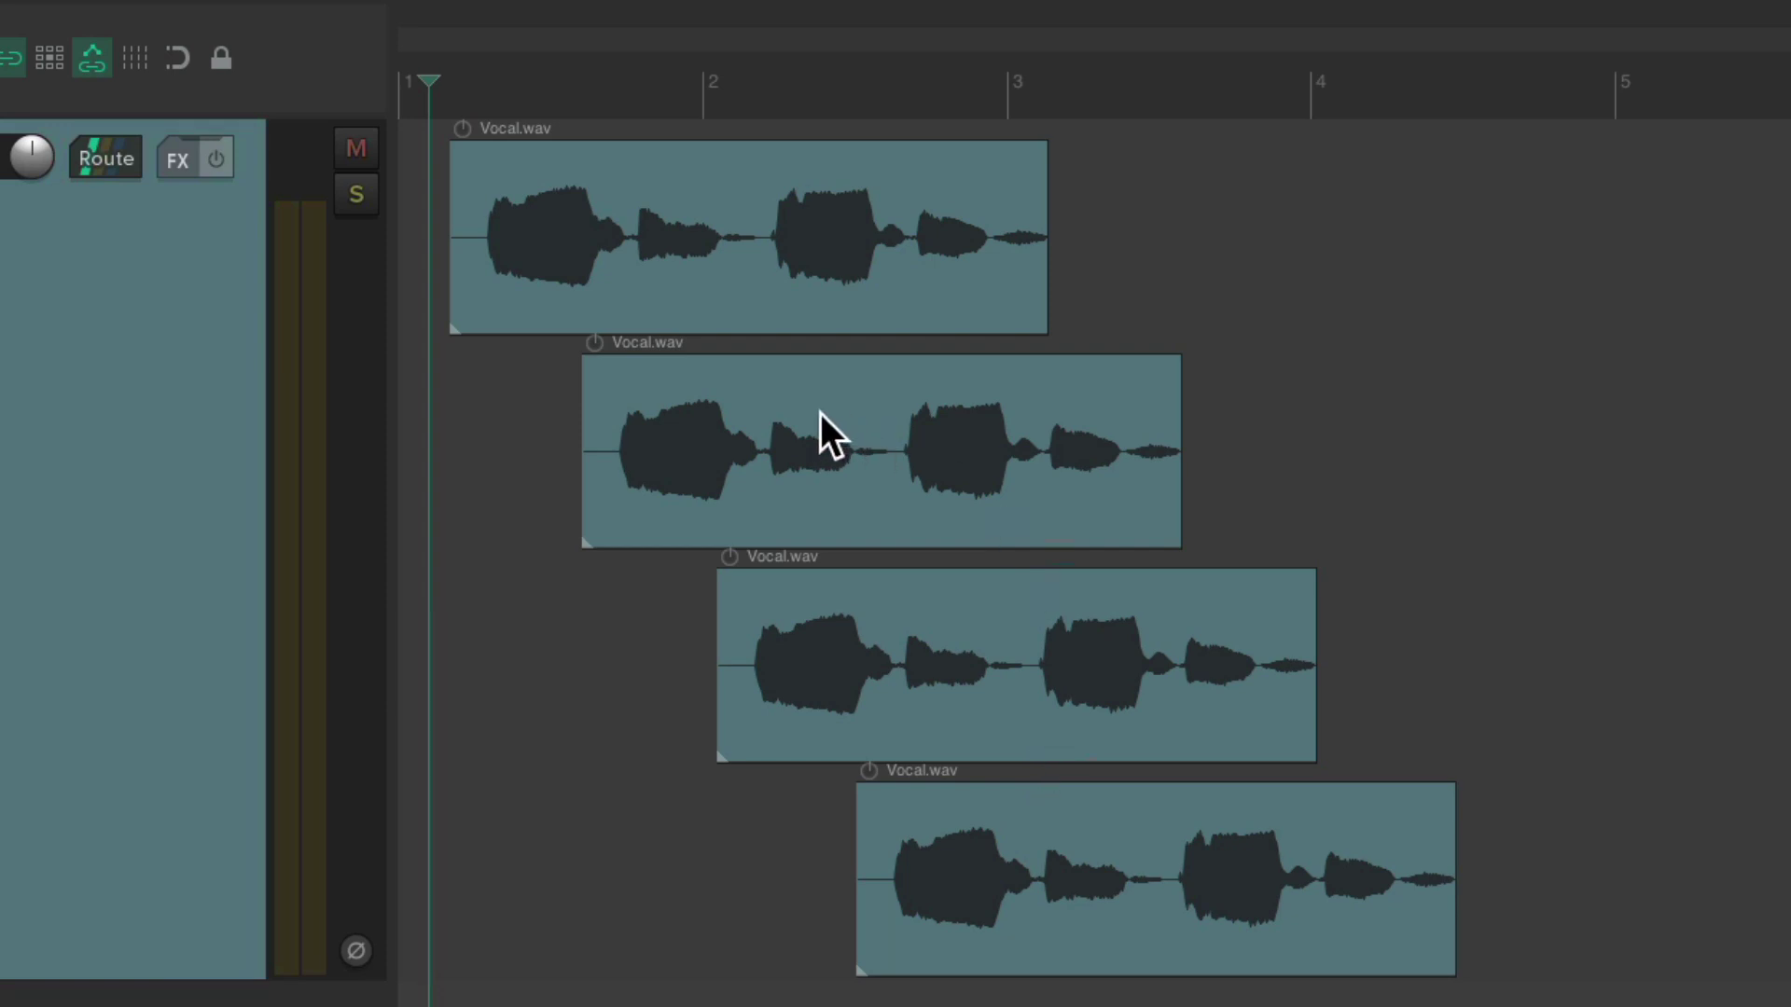
pyautogui.moveTo(771, 400); pyautogui.dragTo(1084, 670)
pyautogui.click(1013, 373)
pyautogui.moveTo(1013, 373); pyautogui.dragTo(970, 378)
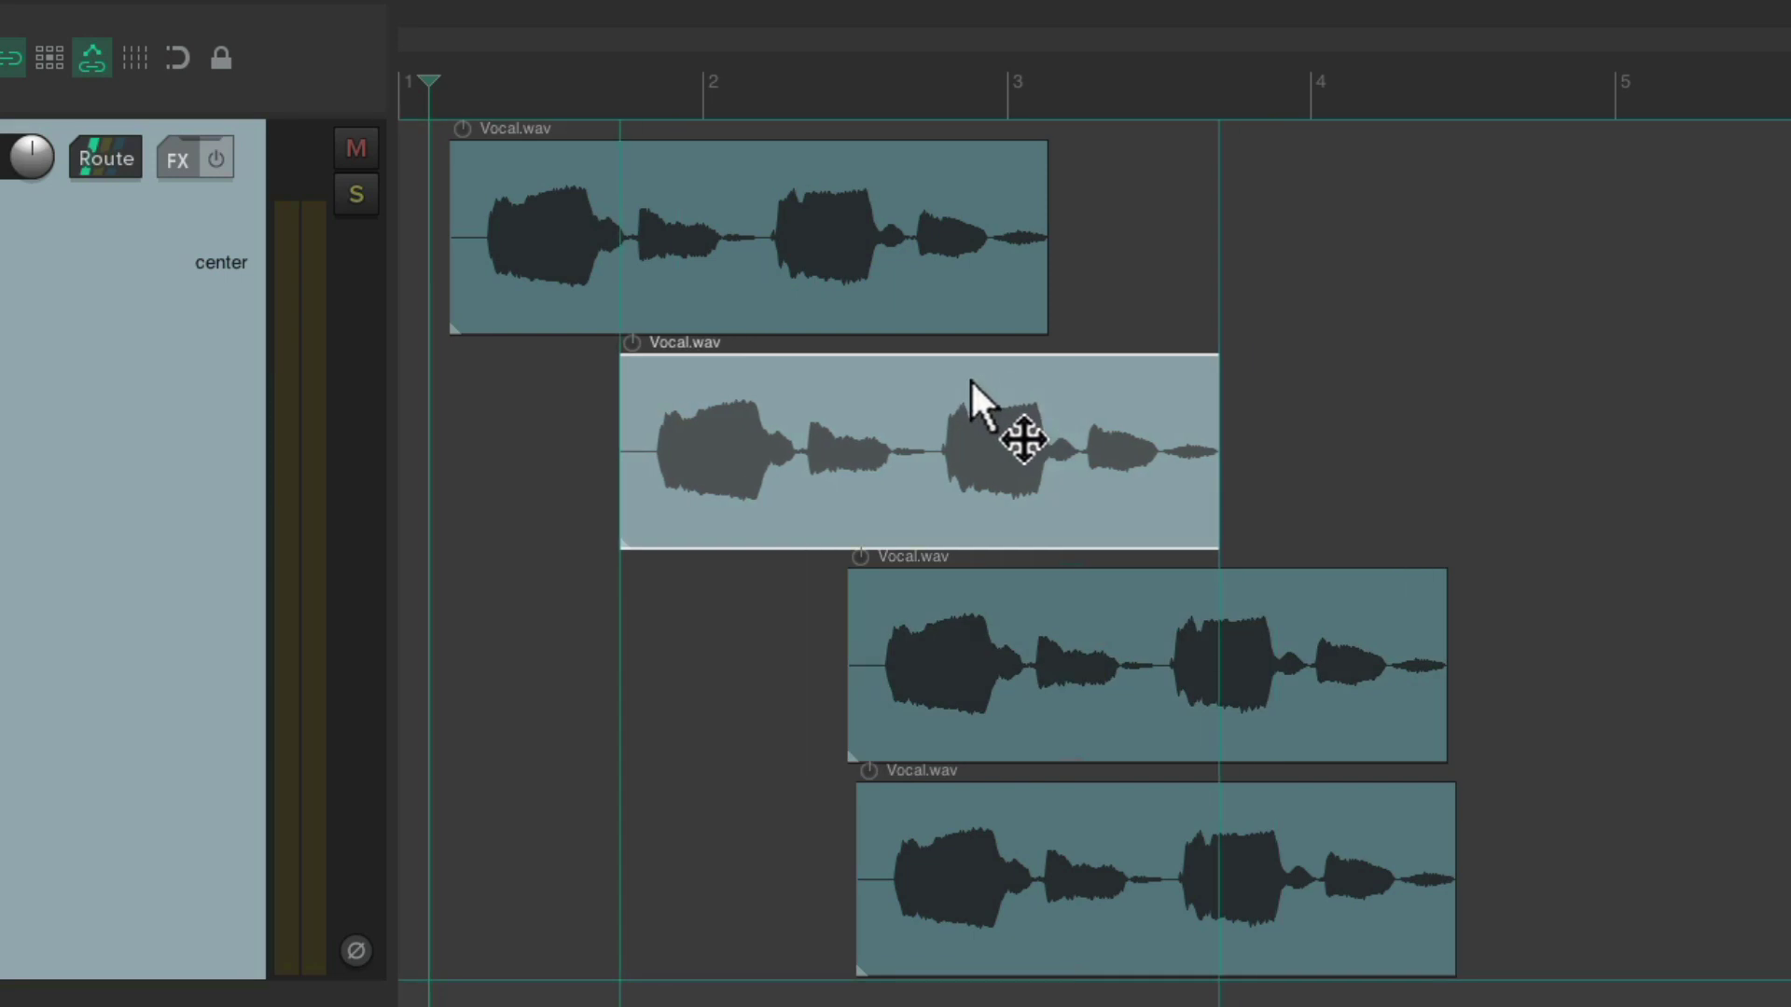
pyautogui.moveTo(1151, 627); pyautogui.dragTo(1072, 692)
# Play the rearranged copies, then turn lanes off so they share a single lane.
pyautogui.press('space')
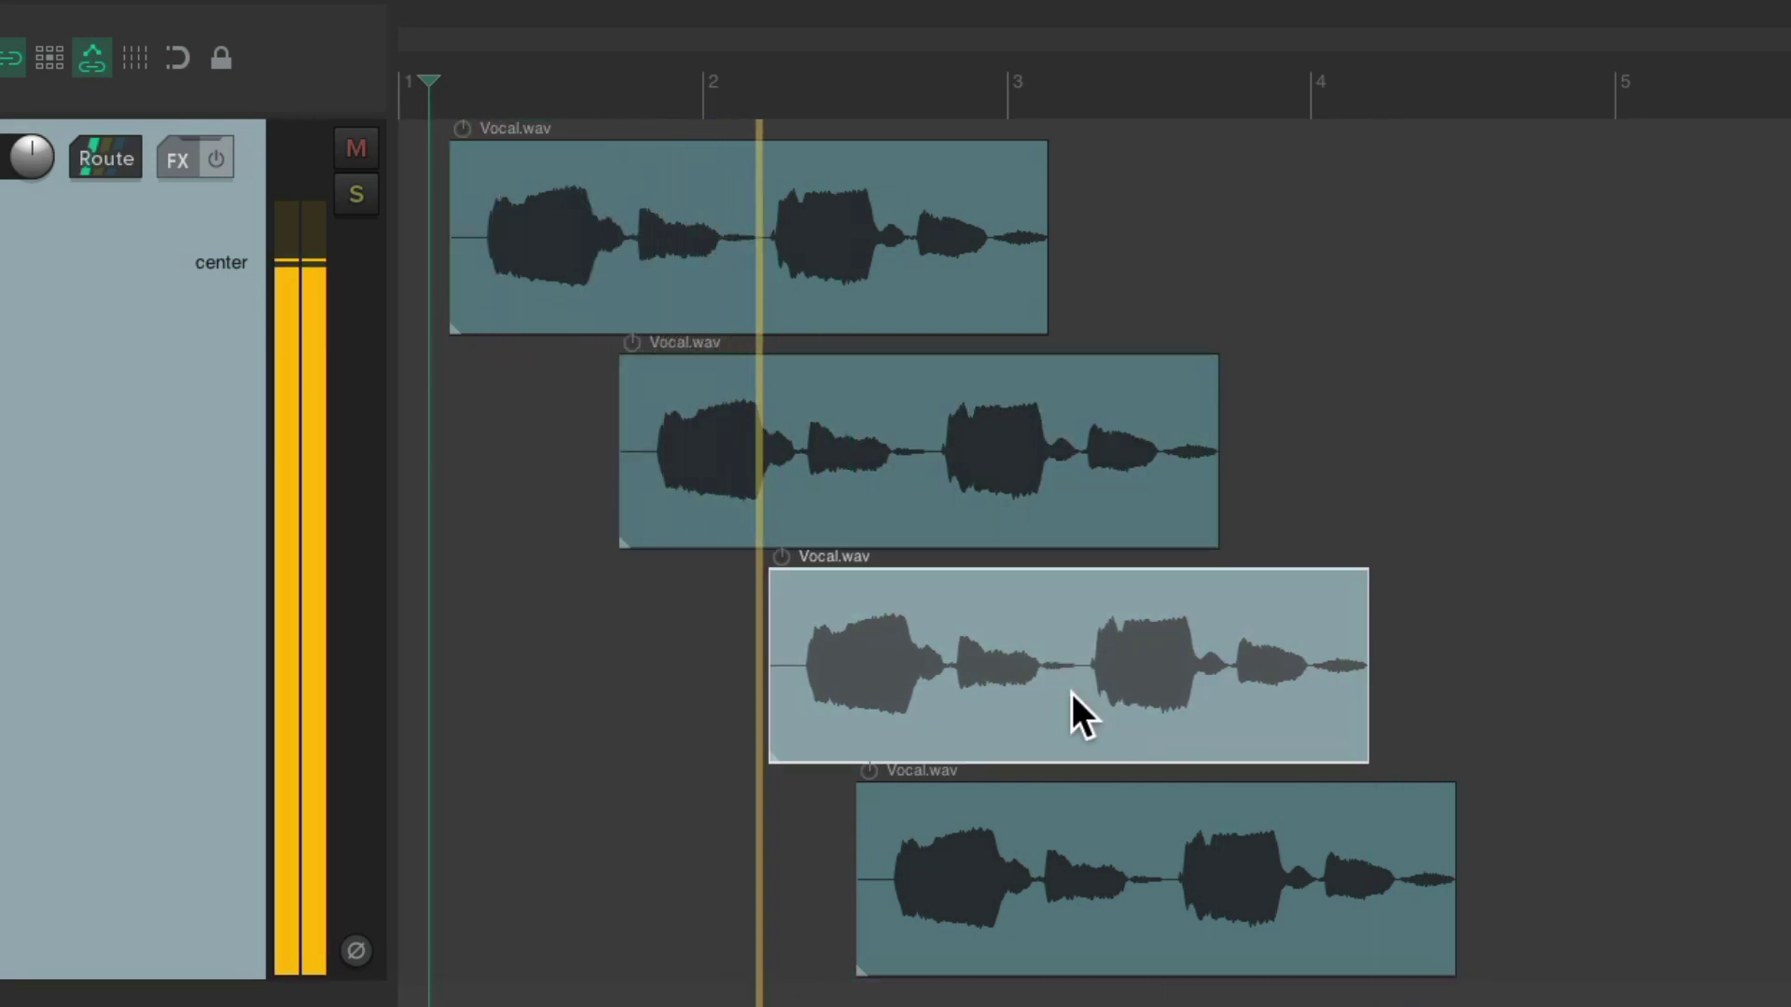
pyautogui.press('space')
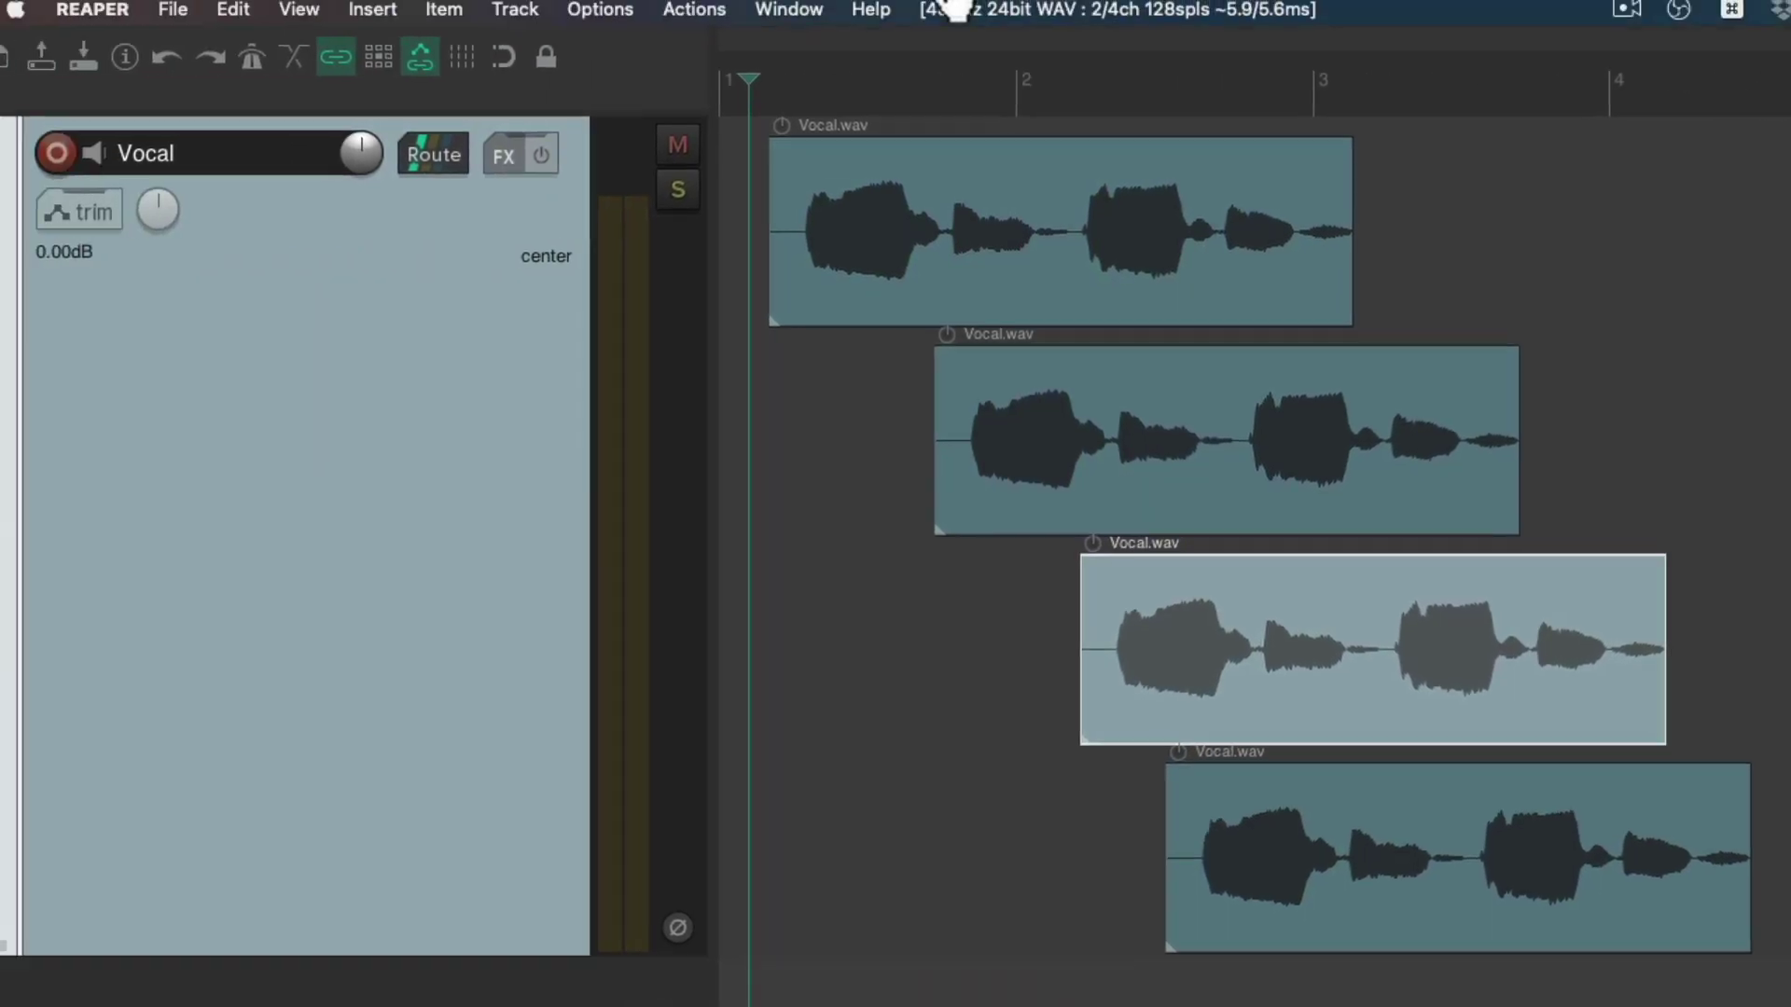
pyautogui.click(623, 13)
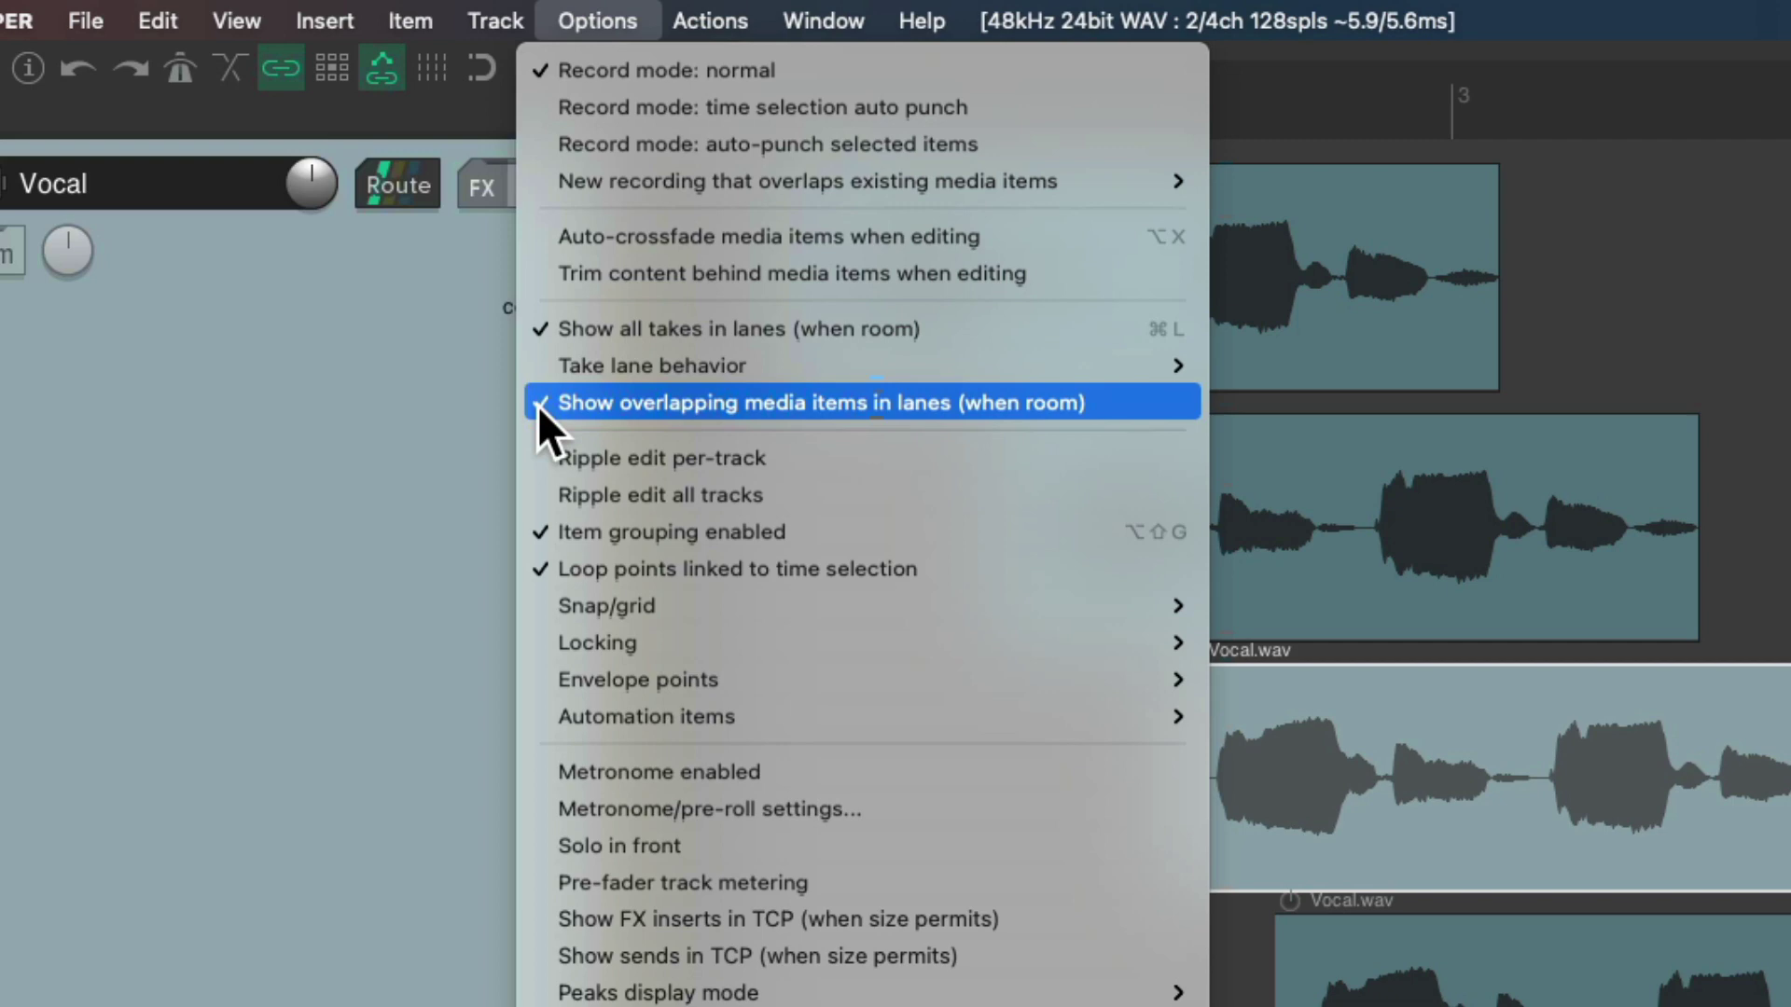
pyautogui.click(537, 405)
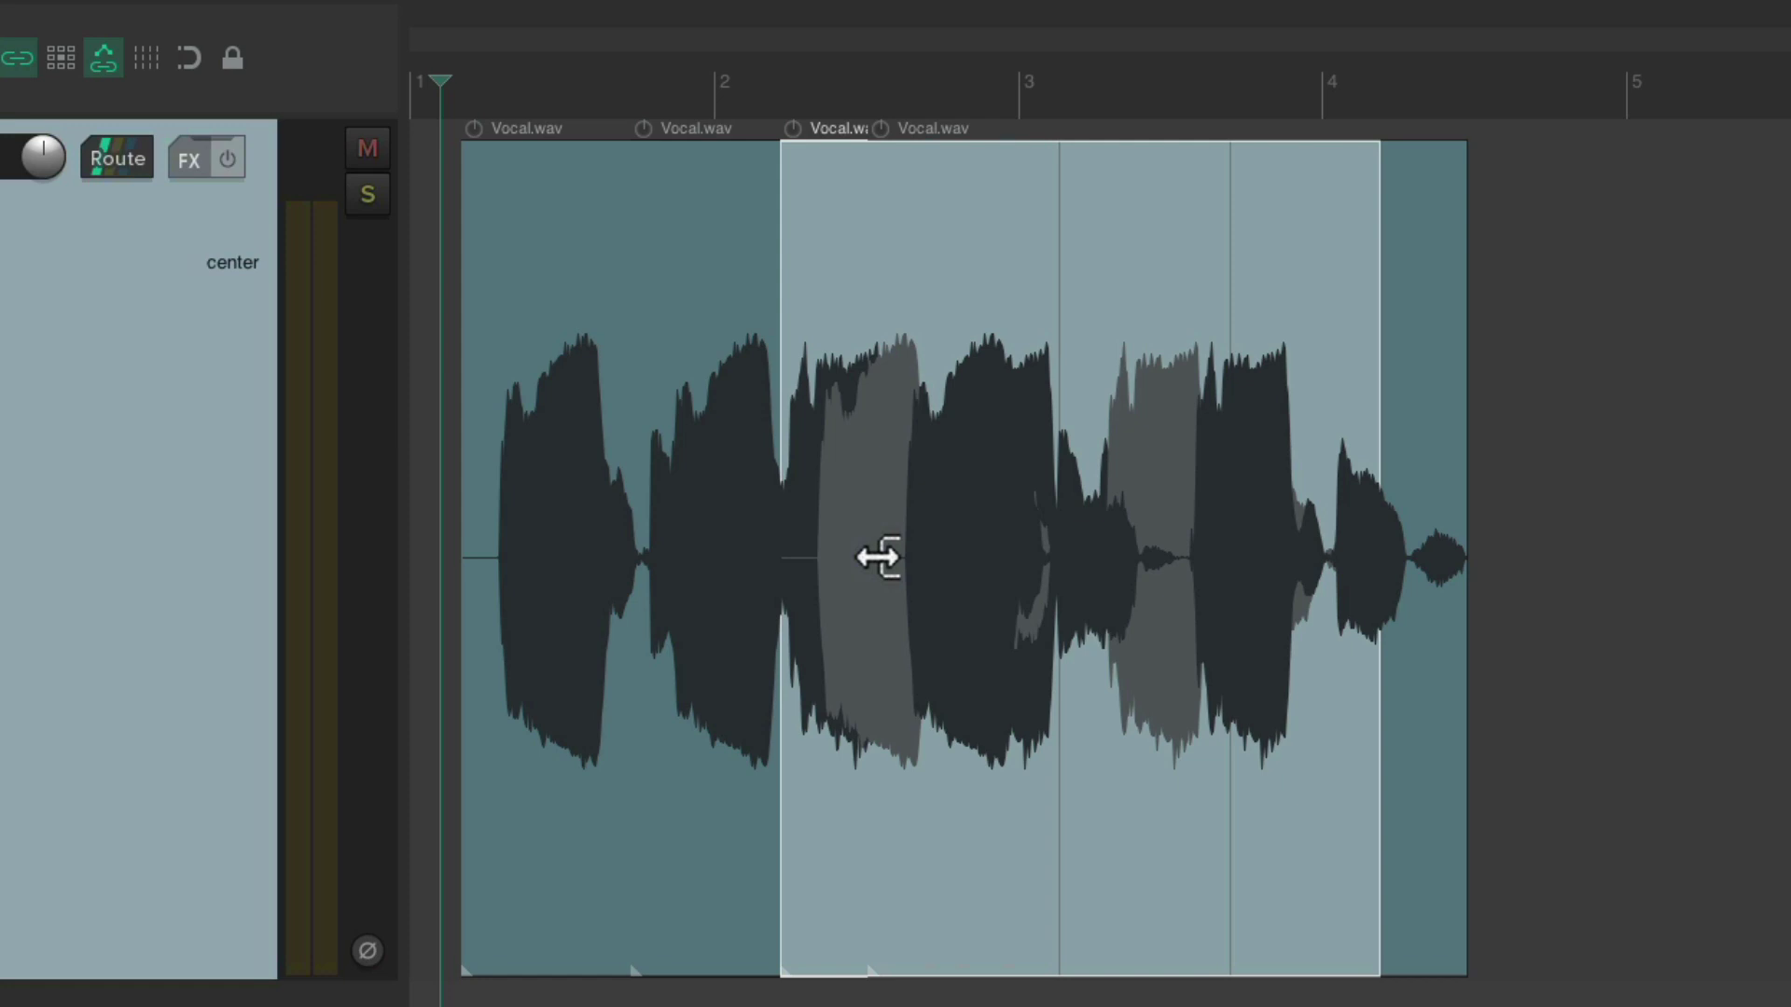
# Deselect, undo back to two separate vocal items, and enable 'Trim content behind media items when editing'.
pyautogui.press('Escape')
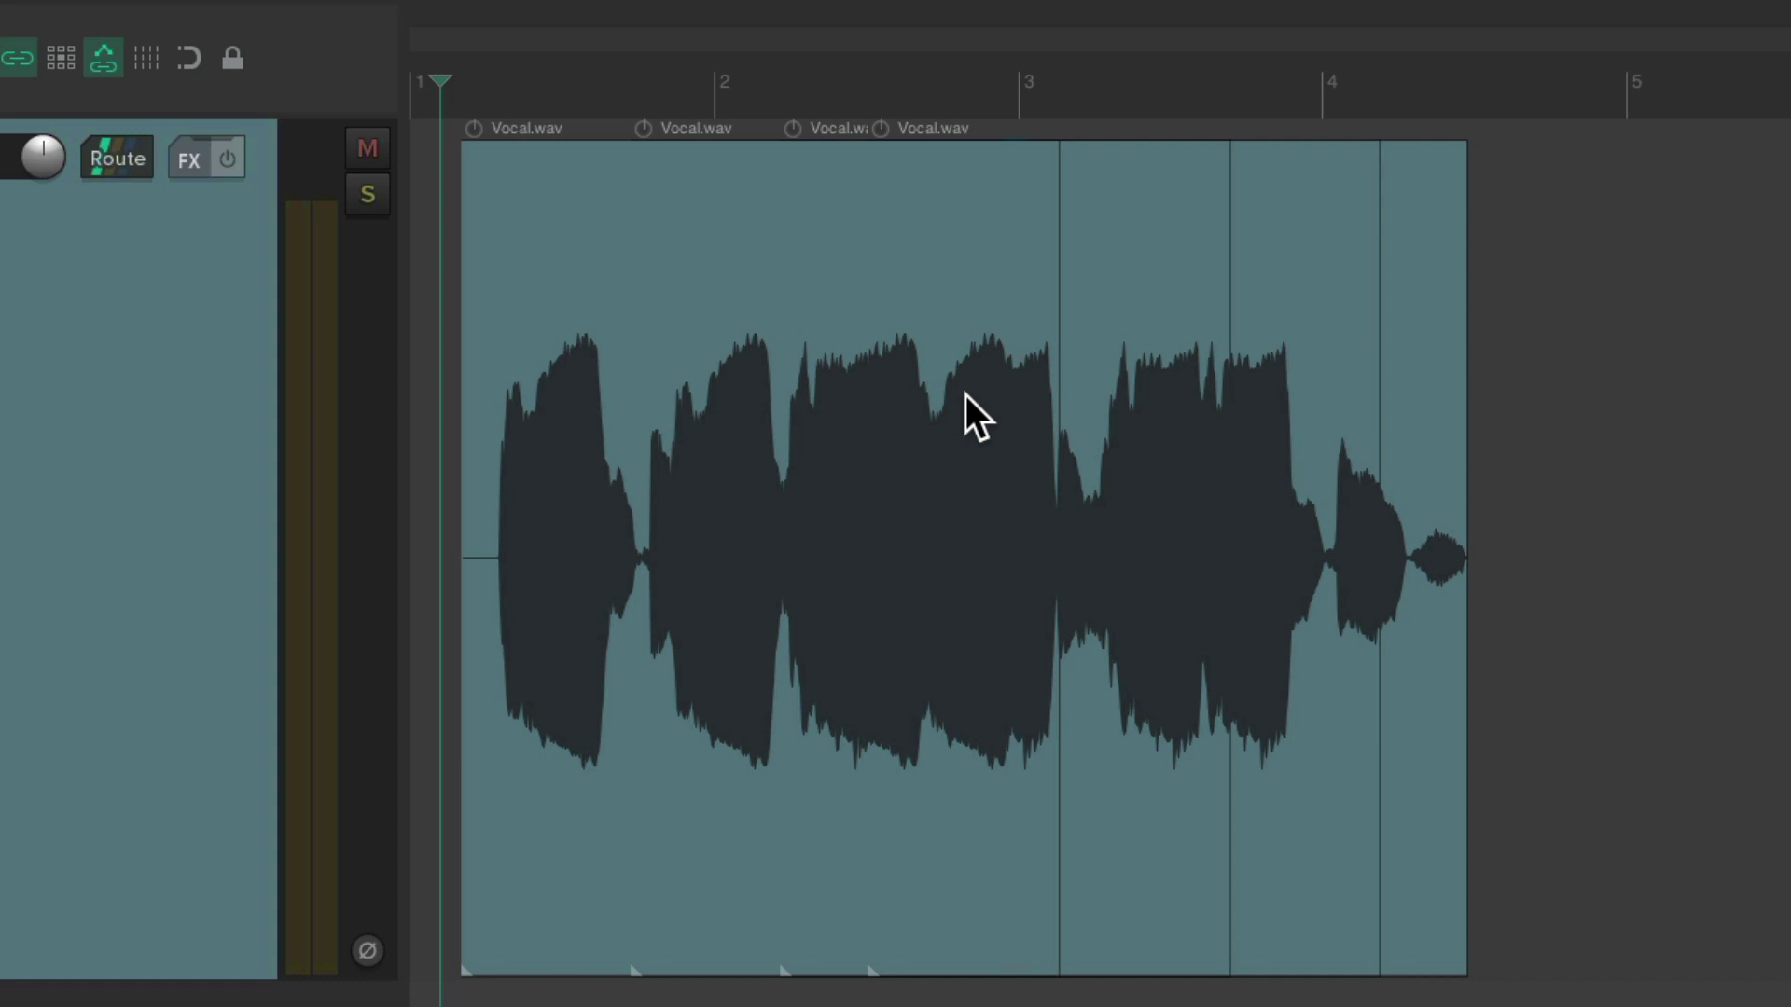
pyautogui.hotkey('ctrl', 'z')
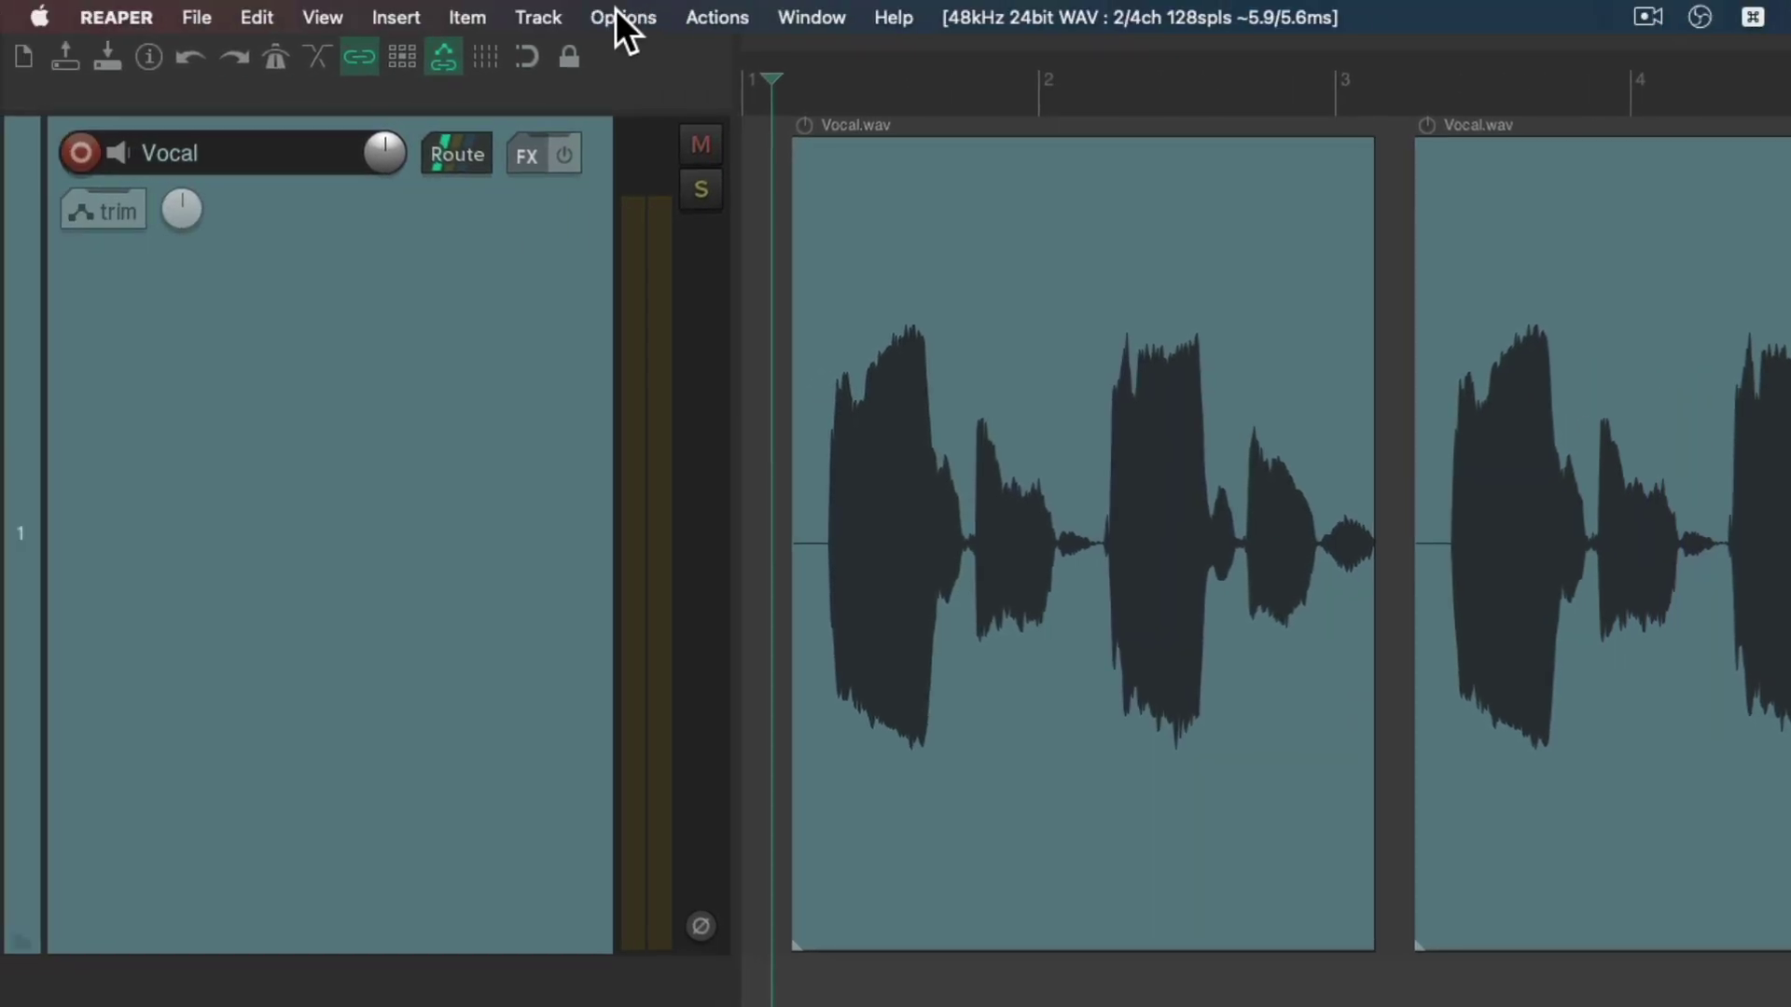
pyautogui.click(620, 15)
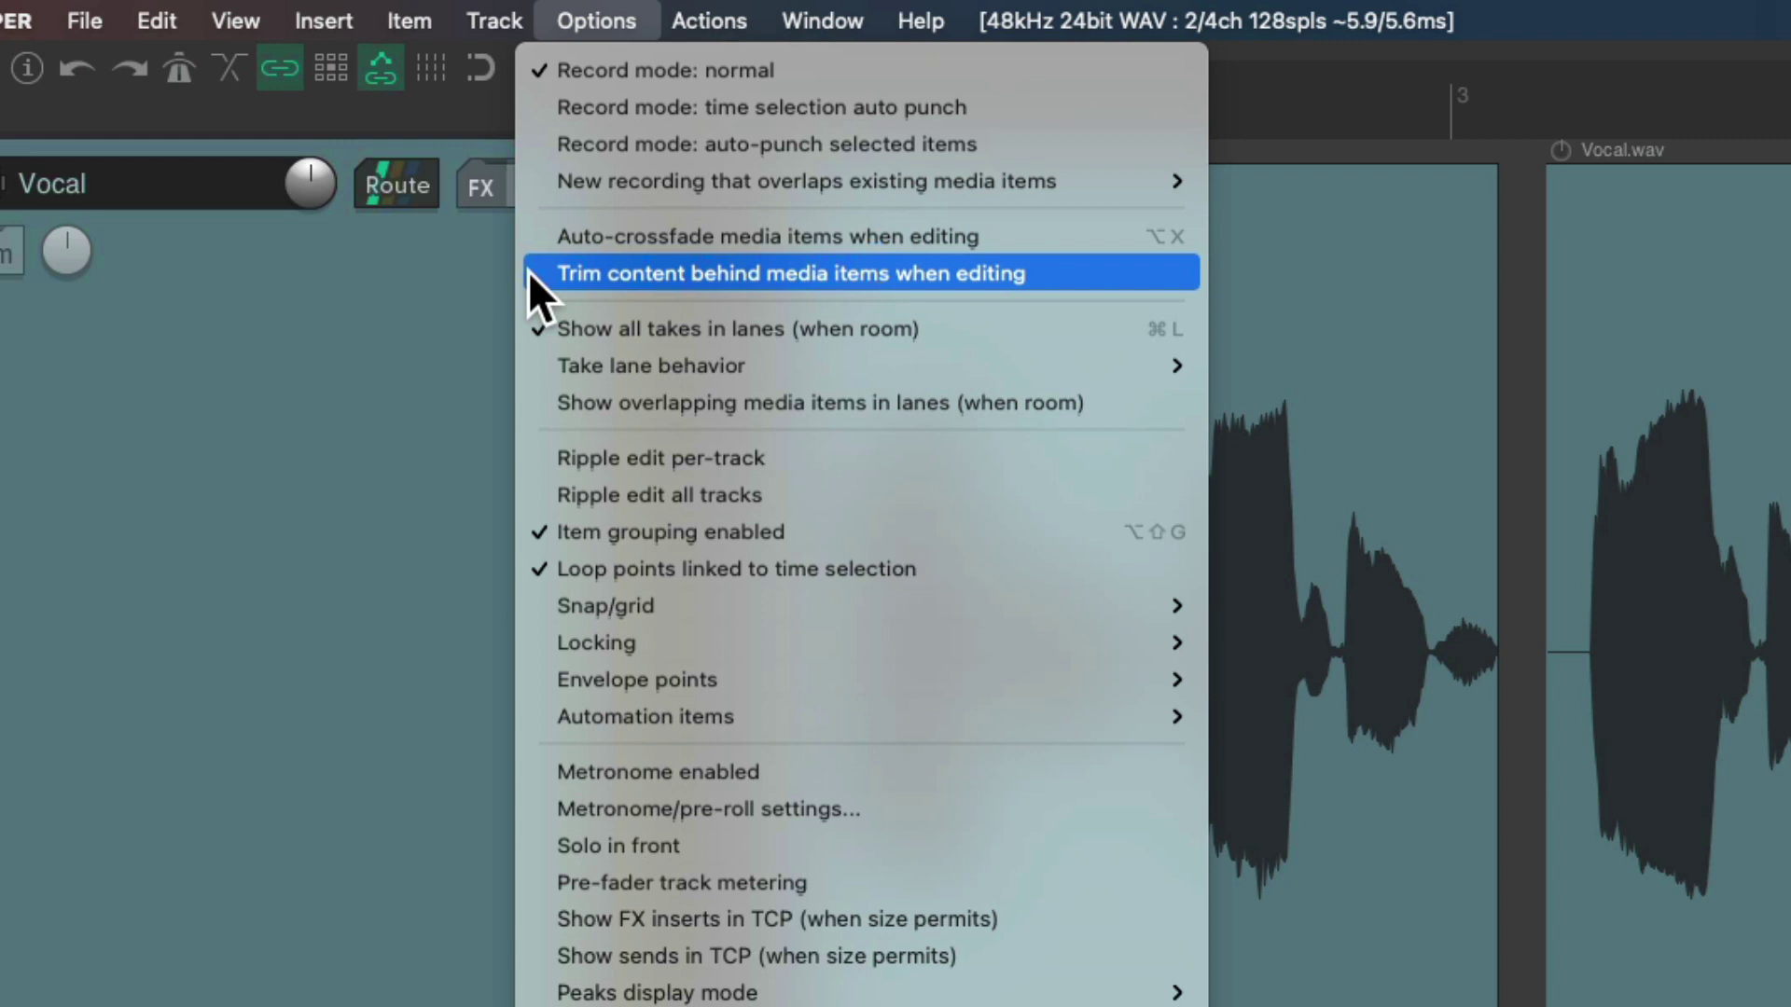
pyautogui.click(528, 270)
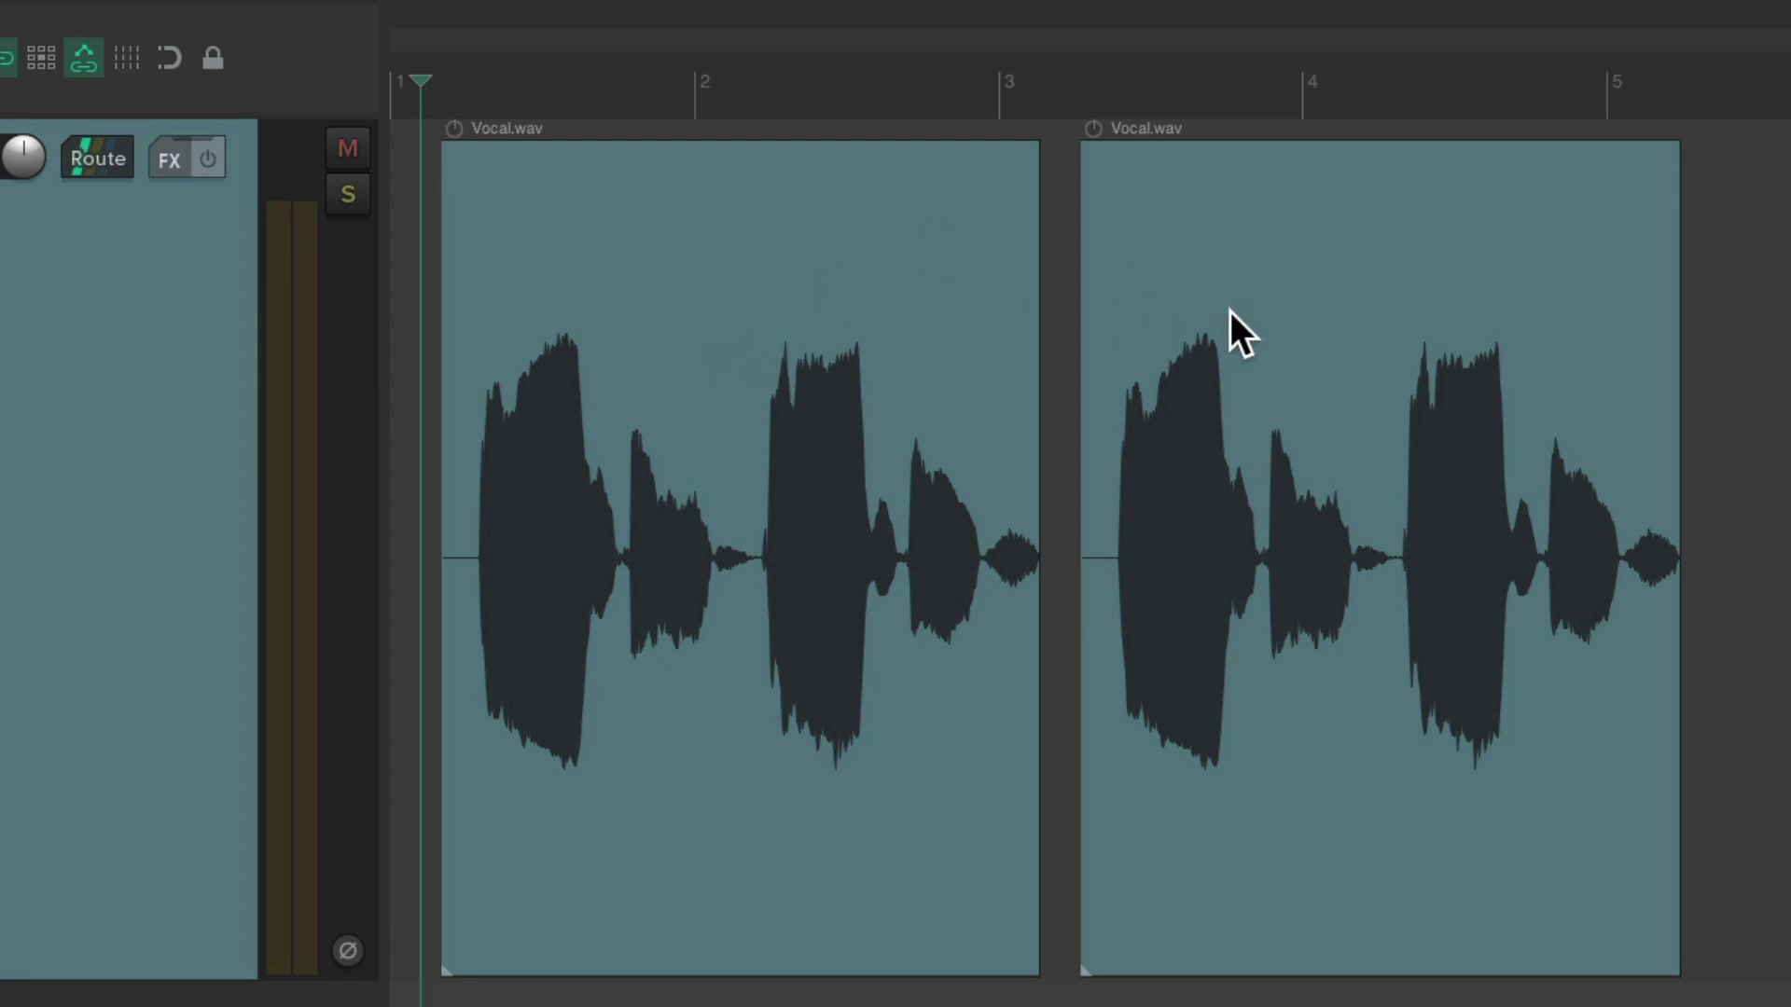
# Overlap the second vocal item onto the first to show trimming, then undo it.
pyautogui.moveTo(1229, 312); pyautogui.dragTo(780, 348)
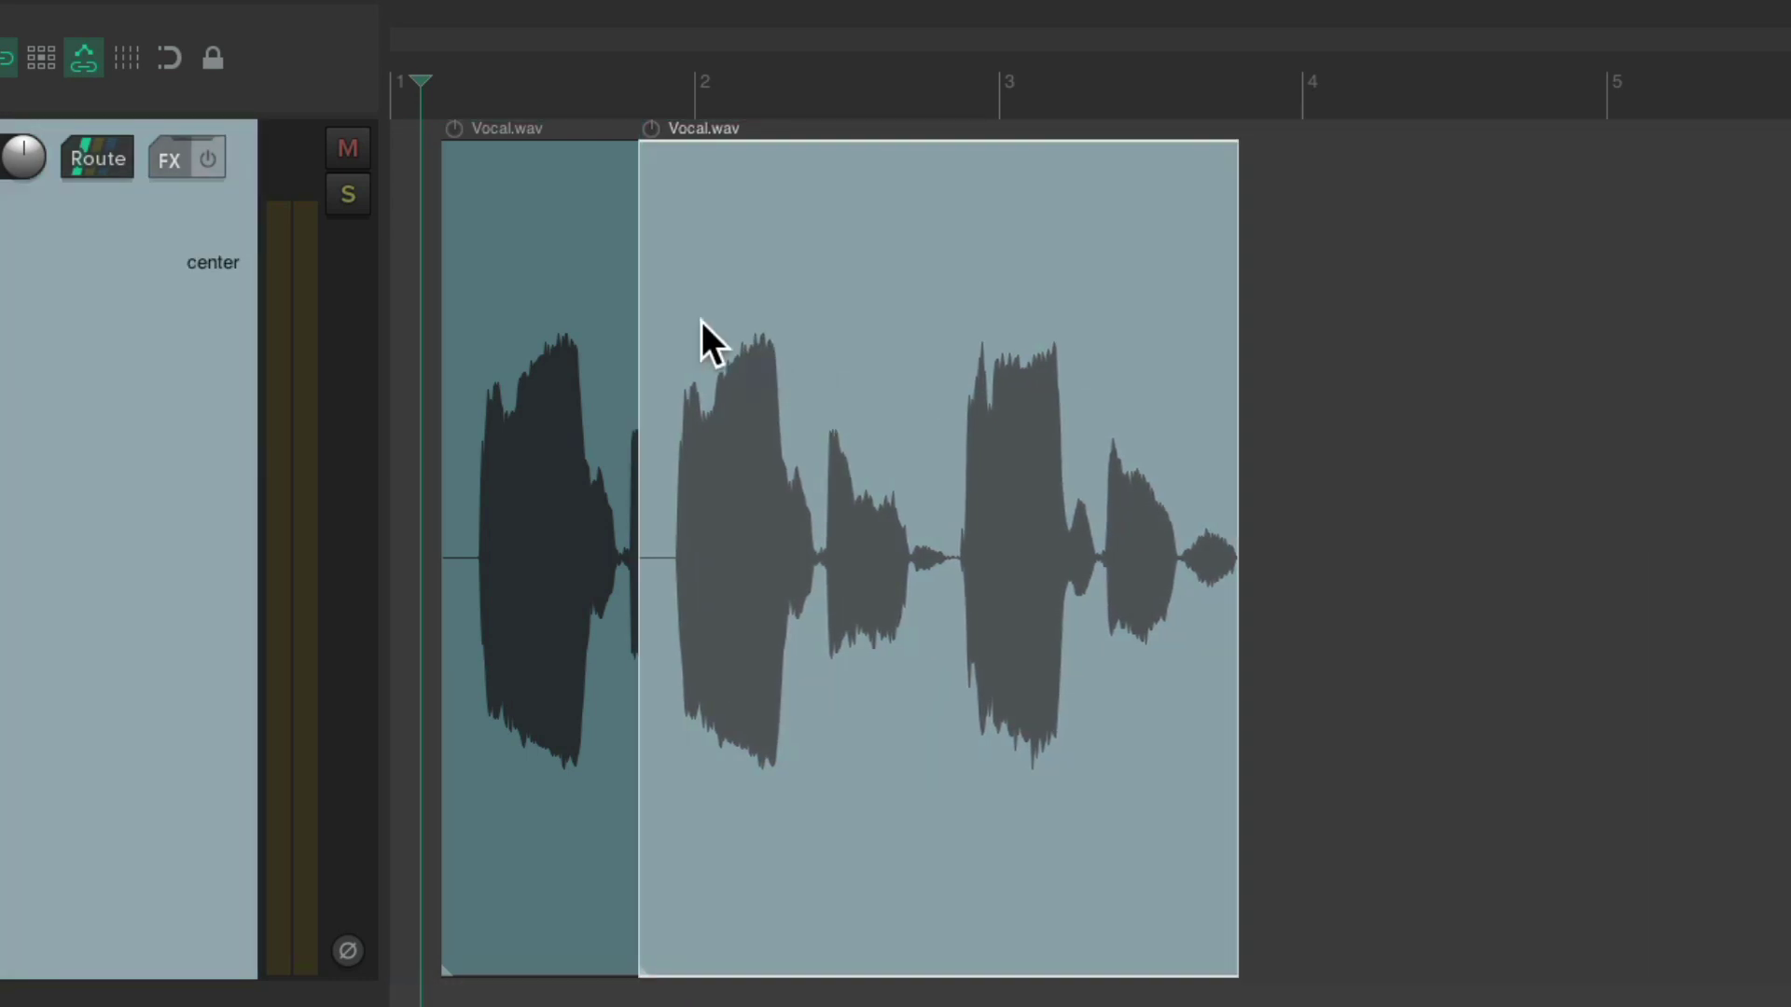
pyautogui.moveTo(783, 265); pyautogui.dragTo(1330, 272)
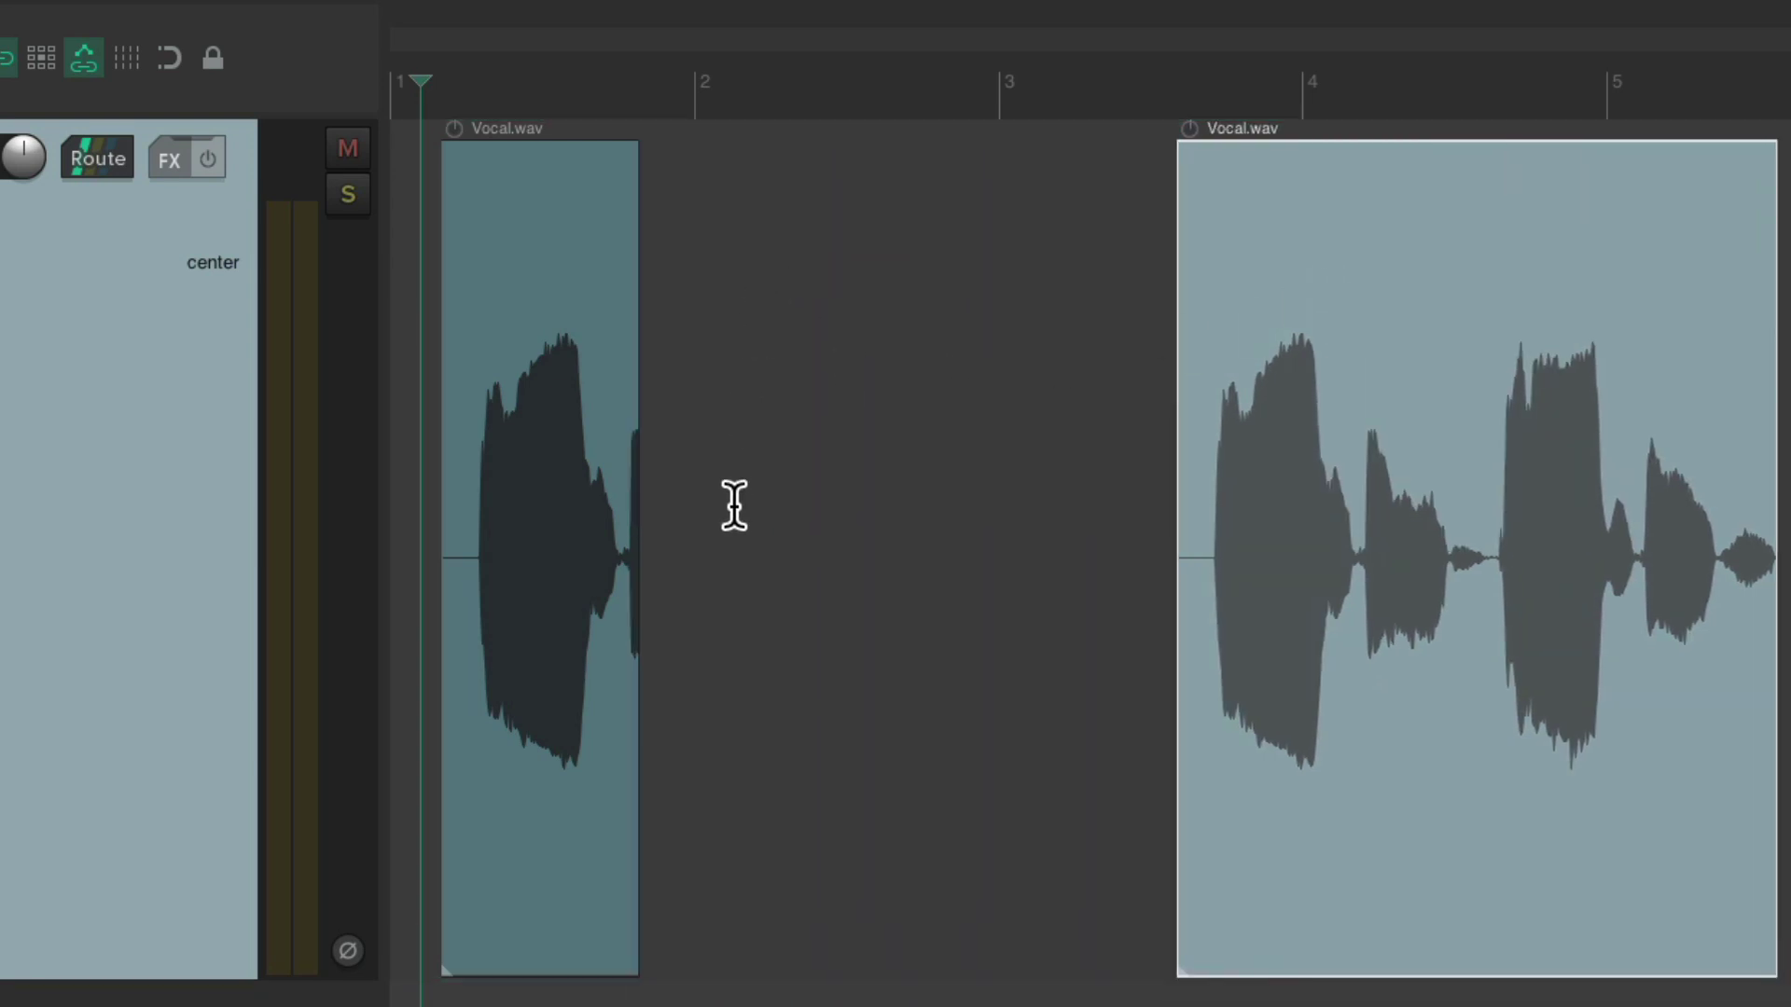
pyautogui.hotkey('ctrl', 'z')
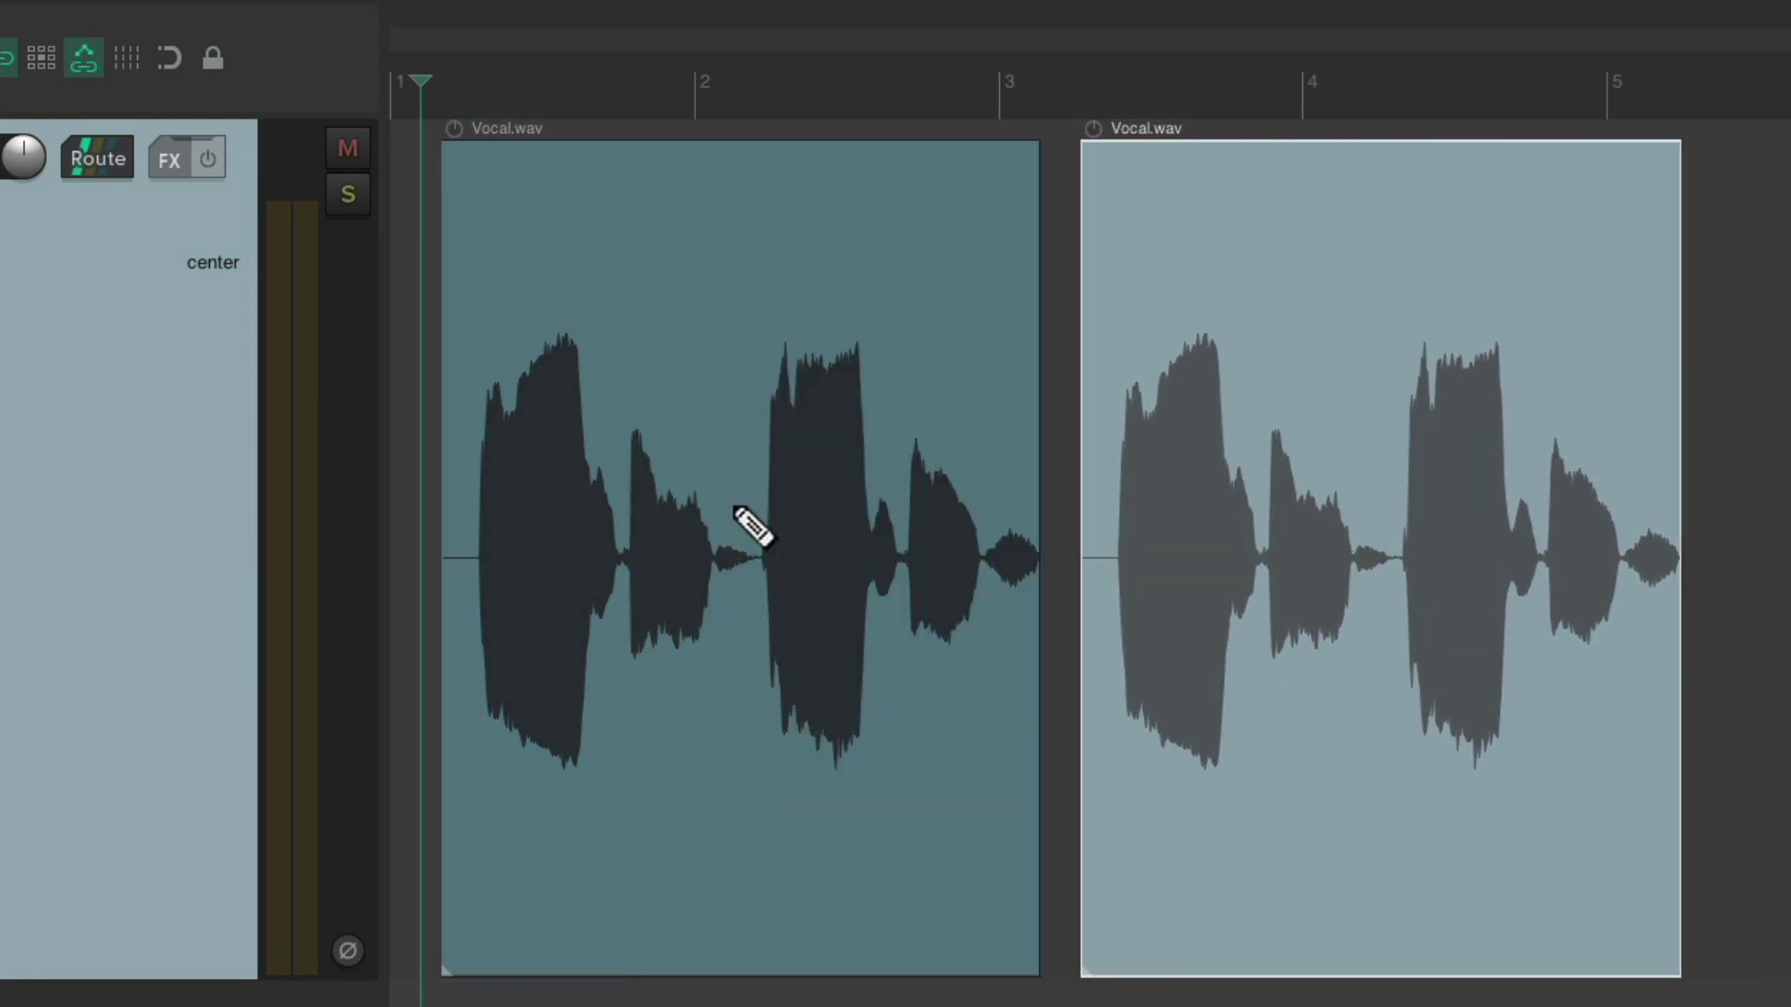
pyautogui.moveTo(1211, 262); pyautogui.dragTo(747, 288)
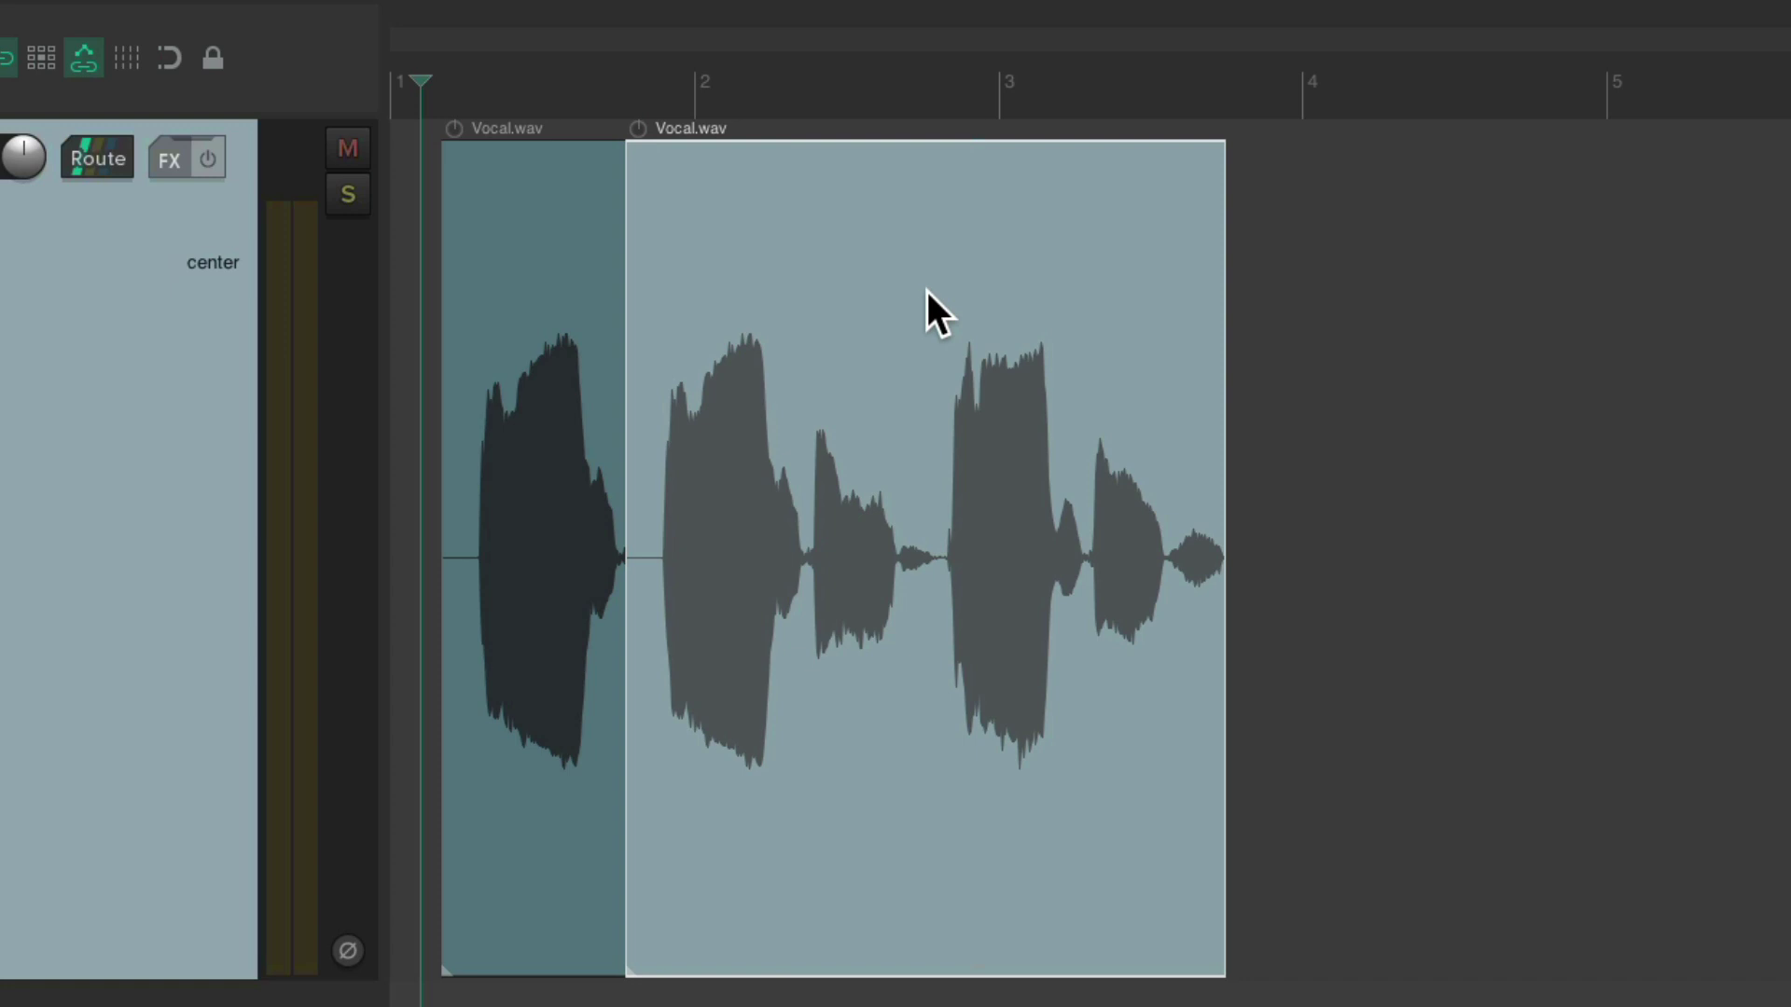
pyautogui.moveTo(860, 262); pyautogui.dragTo(1306, 298)
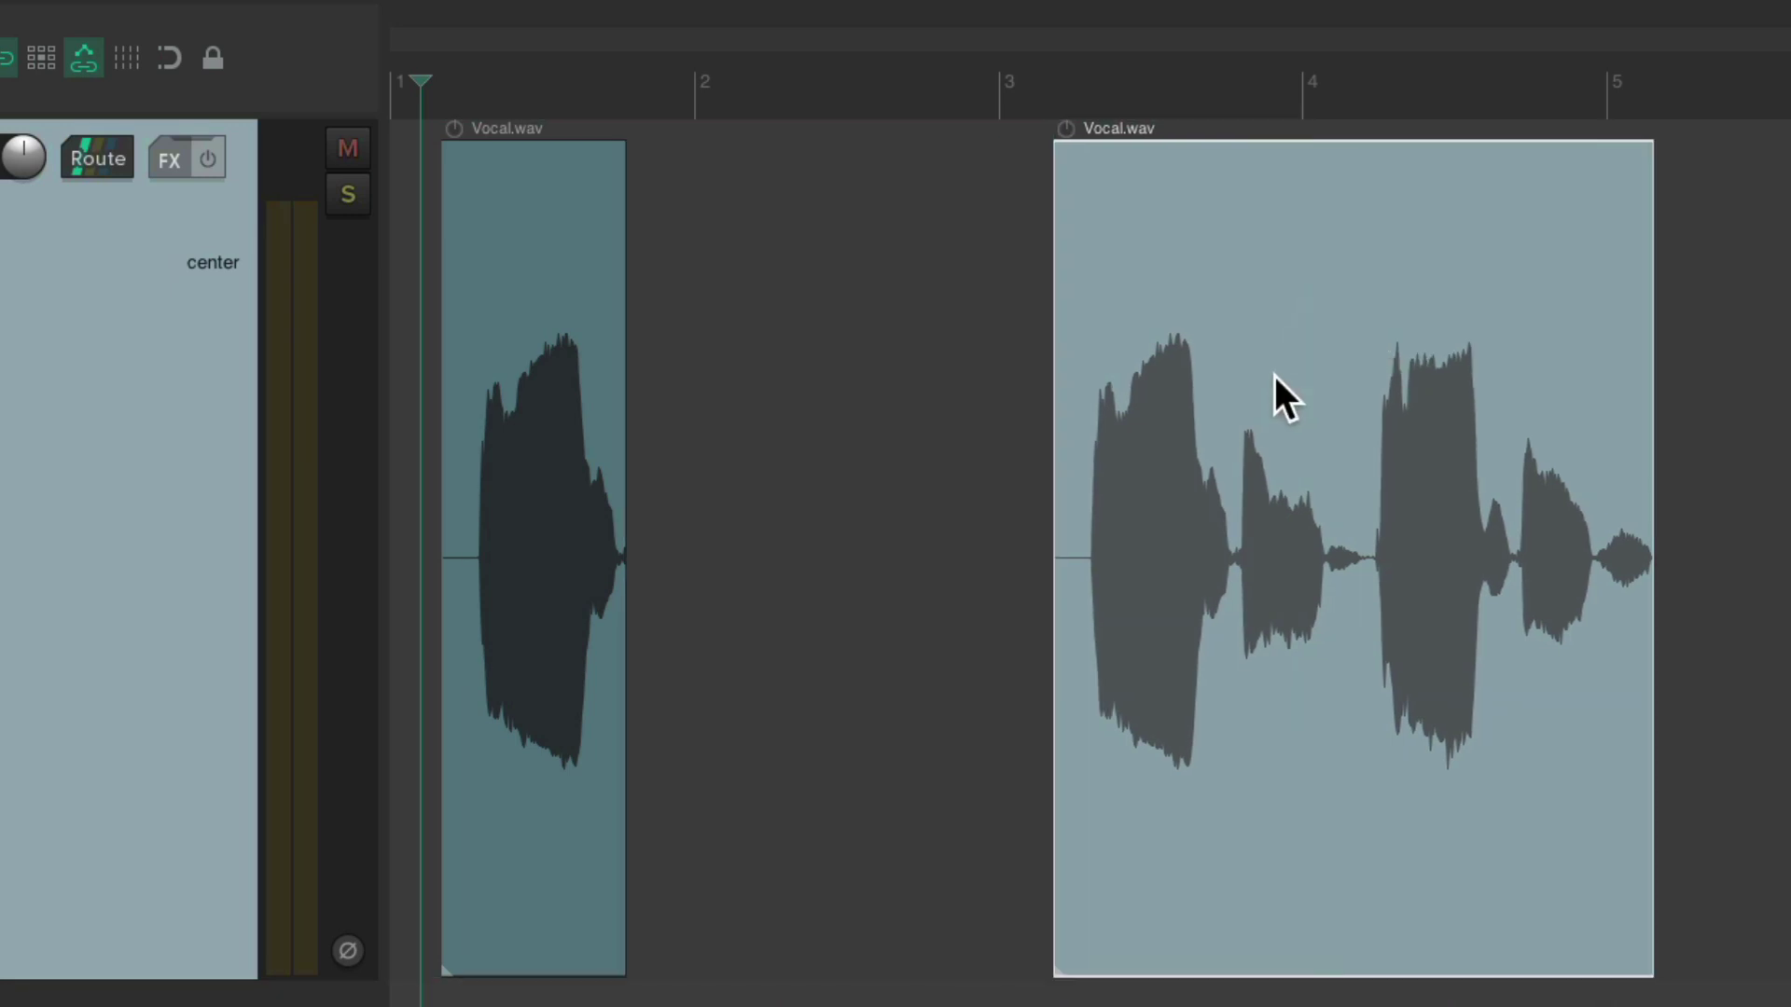
pyautogui.hotkey('ctrl', 'z')
pyautogui.hotkey('ctrl', 'z')
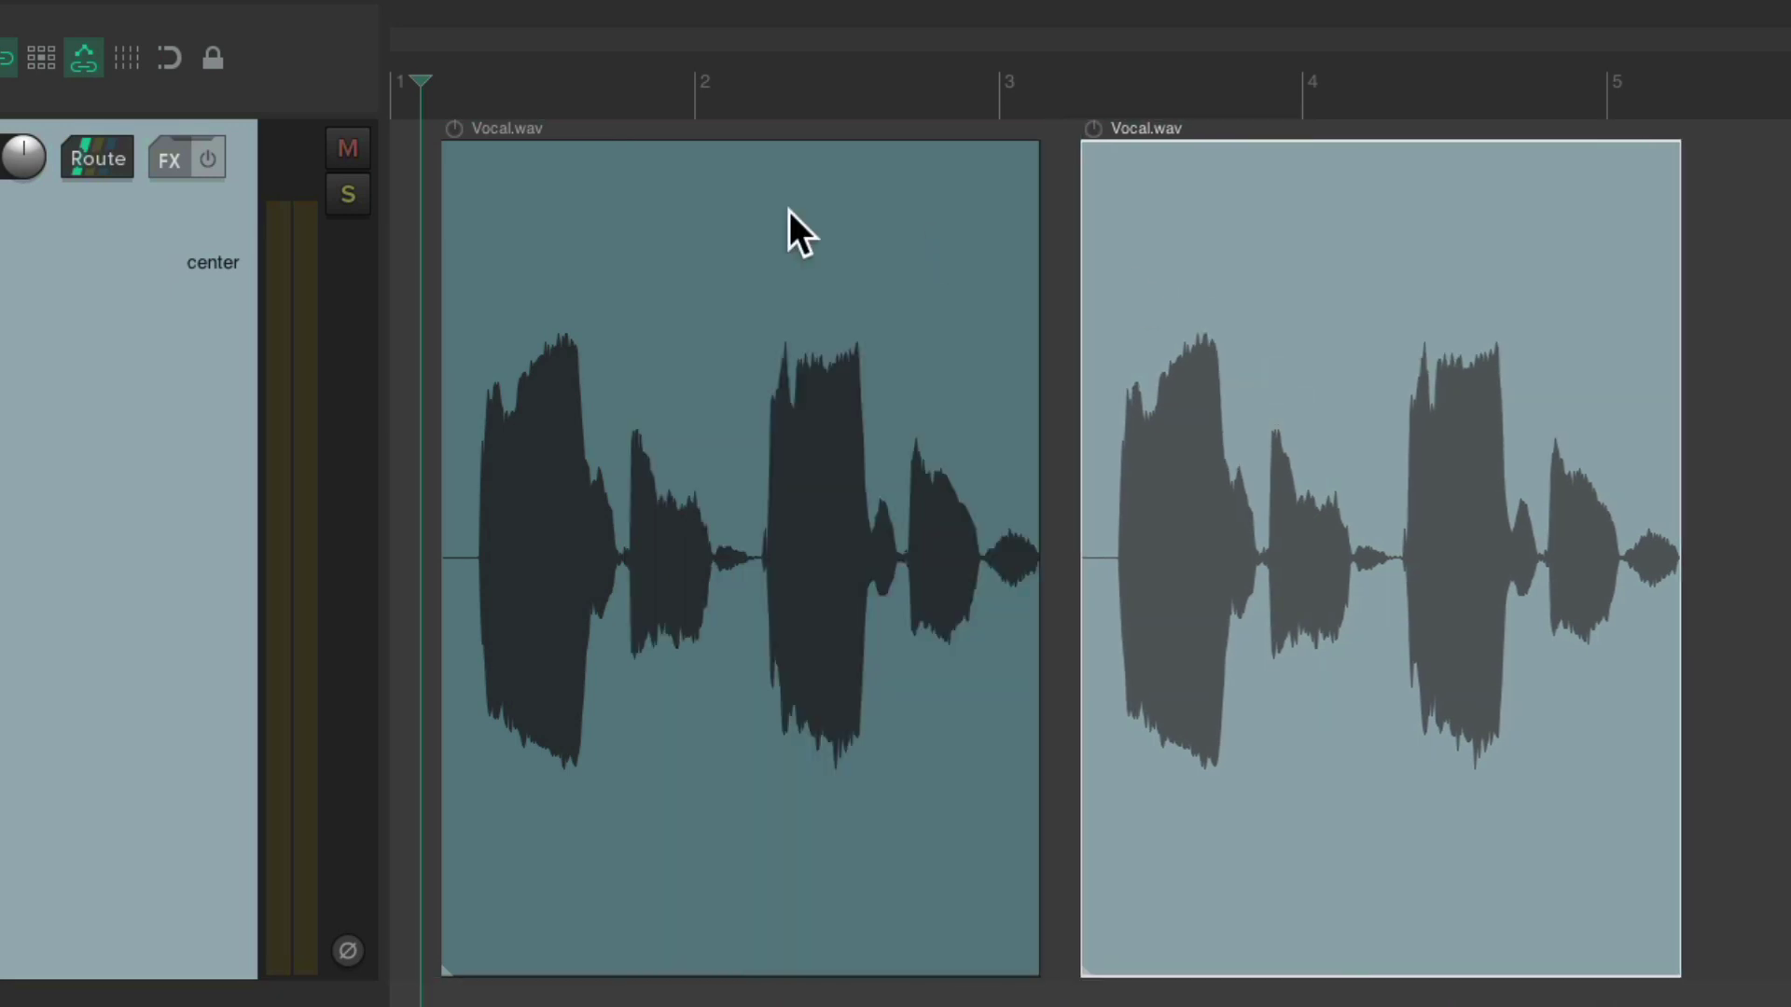
# Move the first item over the second, then the second over the first, undoing back to the gapped layout.
pyautogui.click(632, 213)
pyautogui.moveTo(650, 238); pyautogui.dragTo(1008, 241)
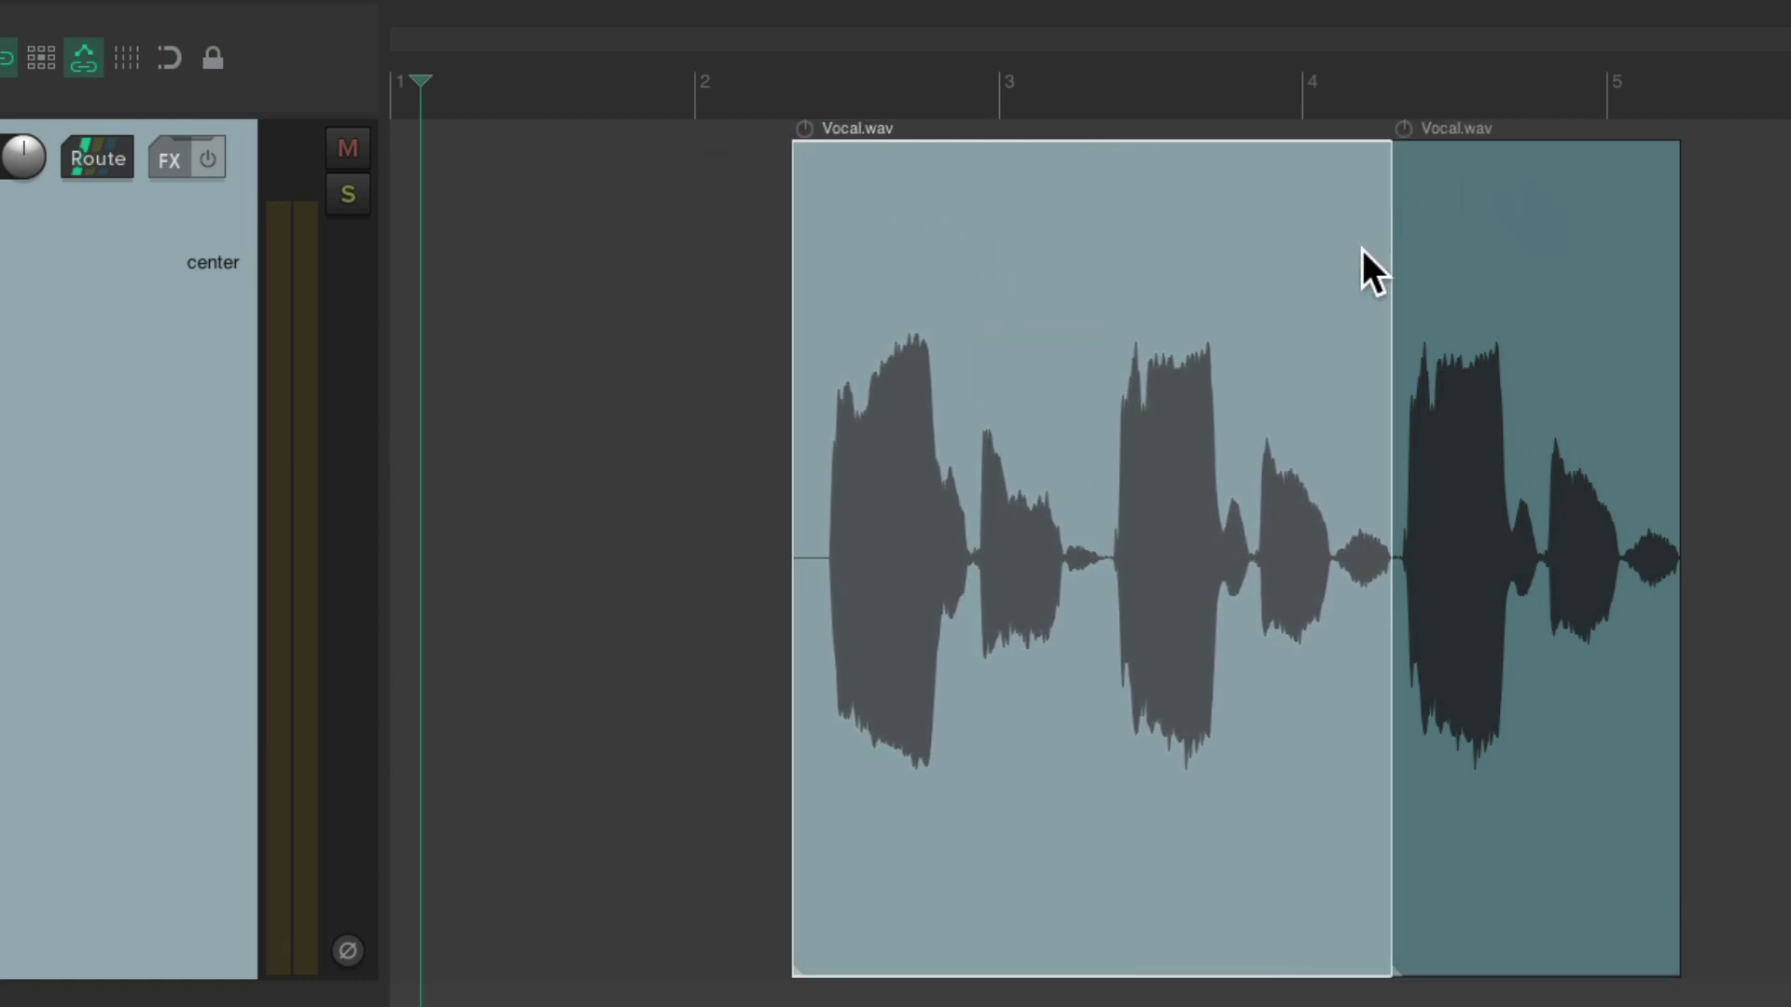
pyautogui.moveTo(1227, 260); pyautogui.dragTo(964, 289)
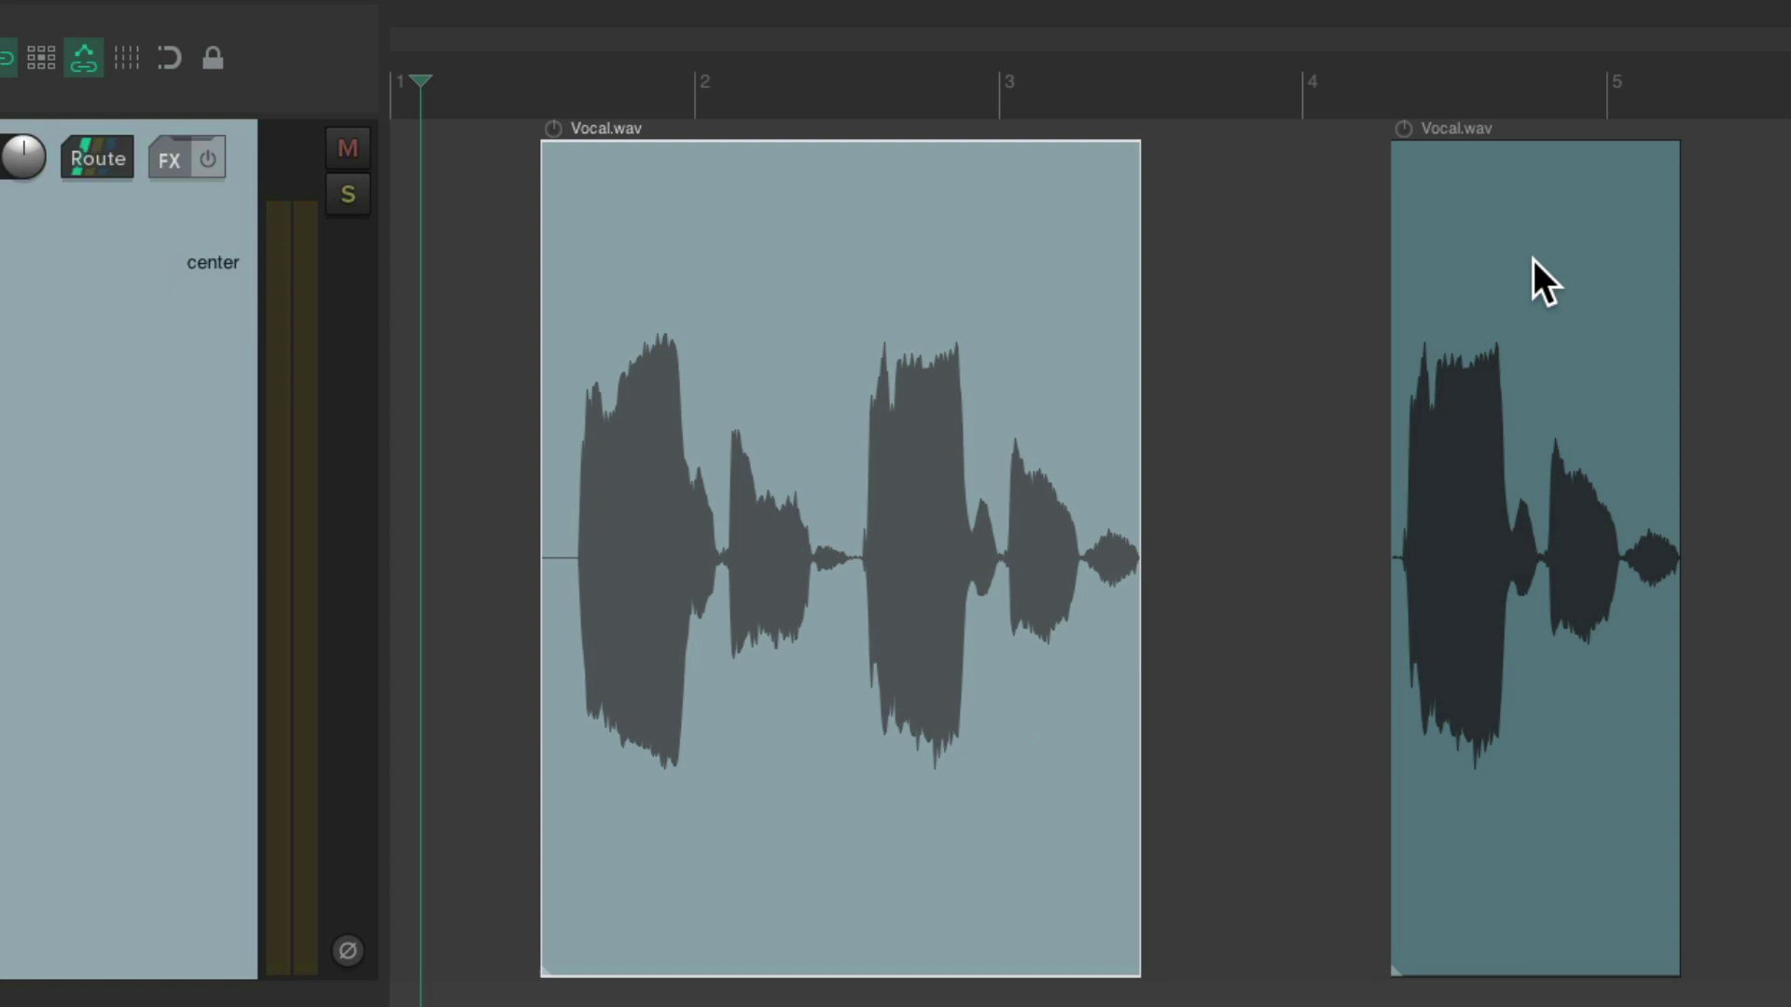
pyautogui.hotkey('ctrl', 'z')
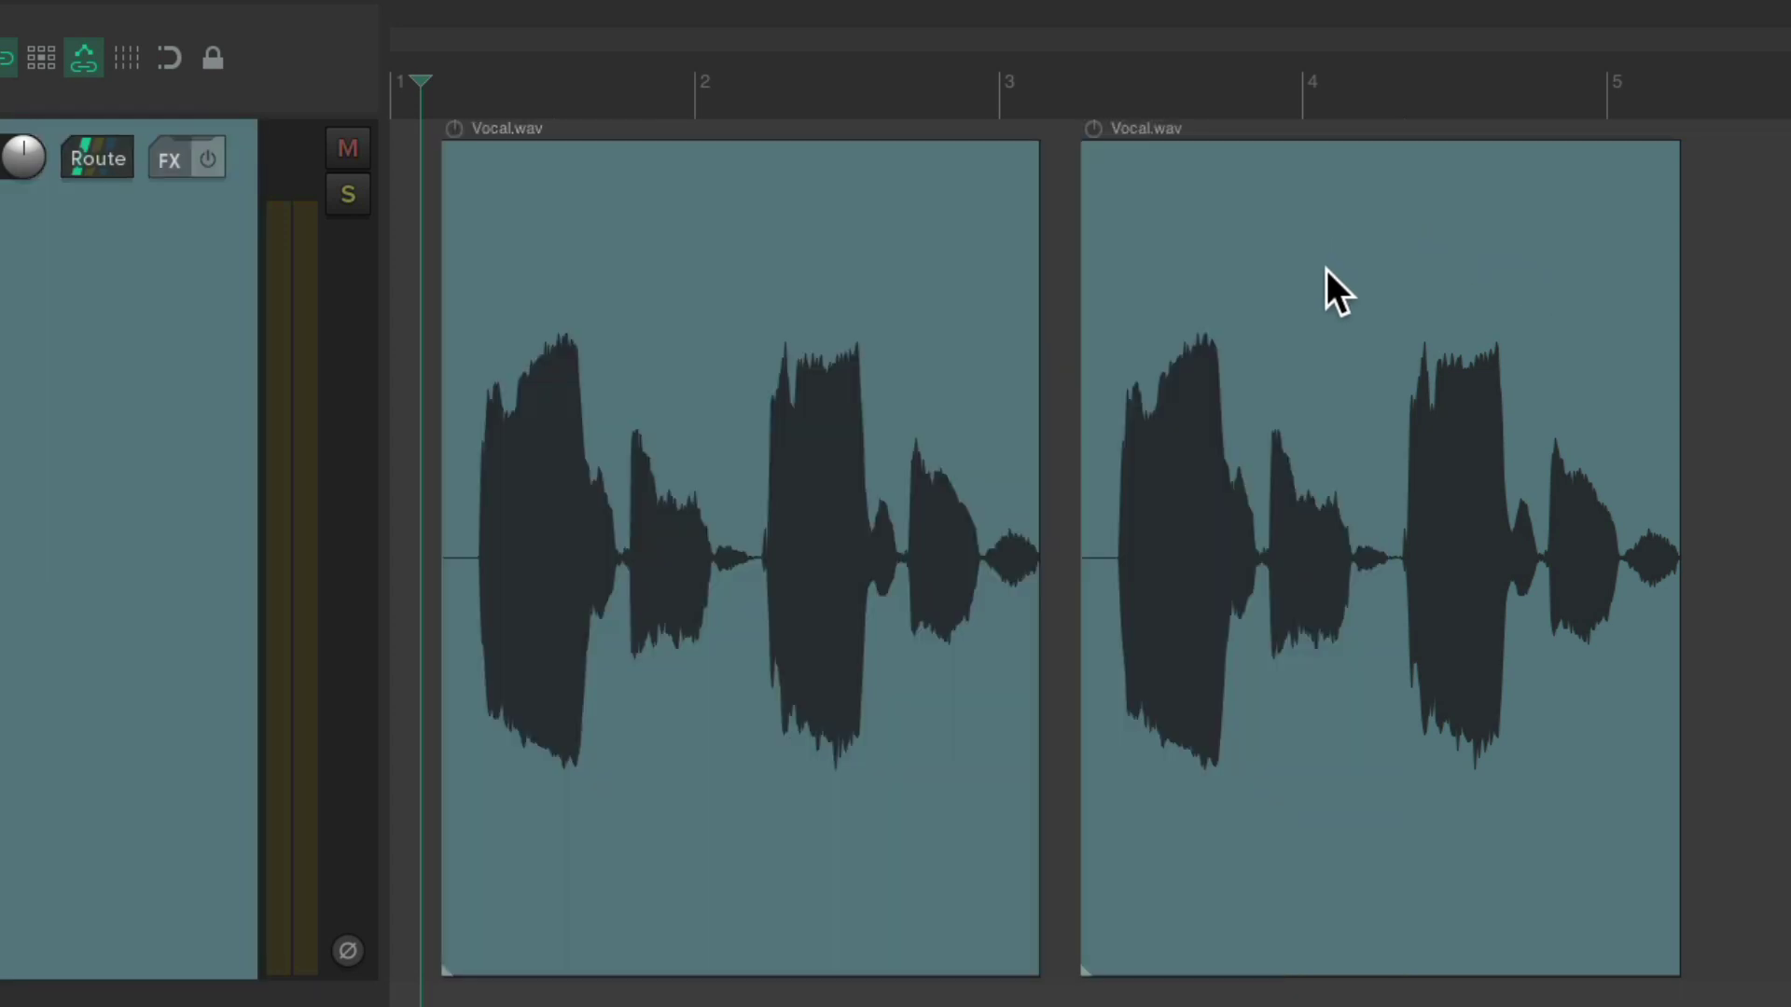
pyautogui.moveTo(1326, 271); pyautogui.dragTo(970, 509)
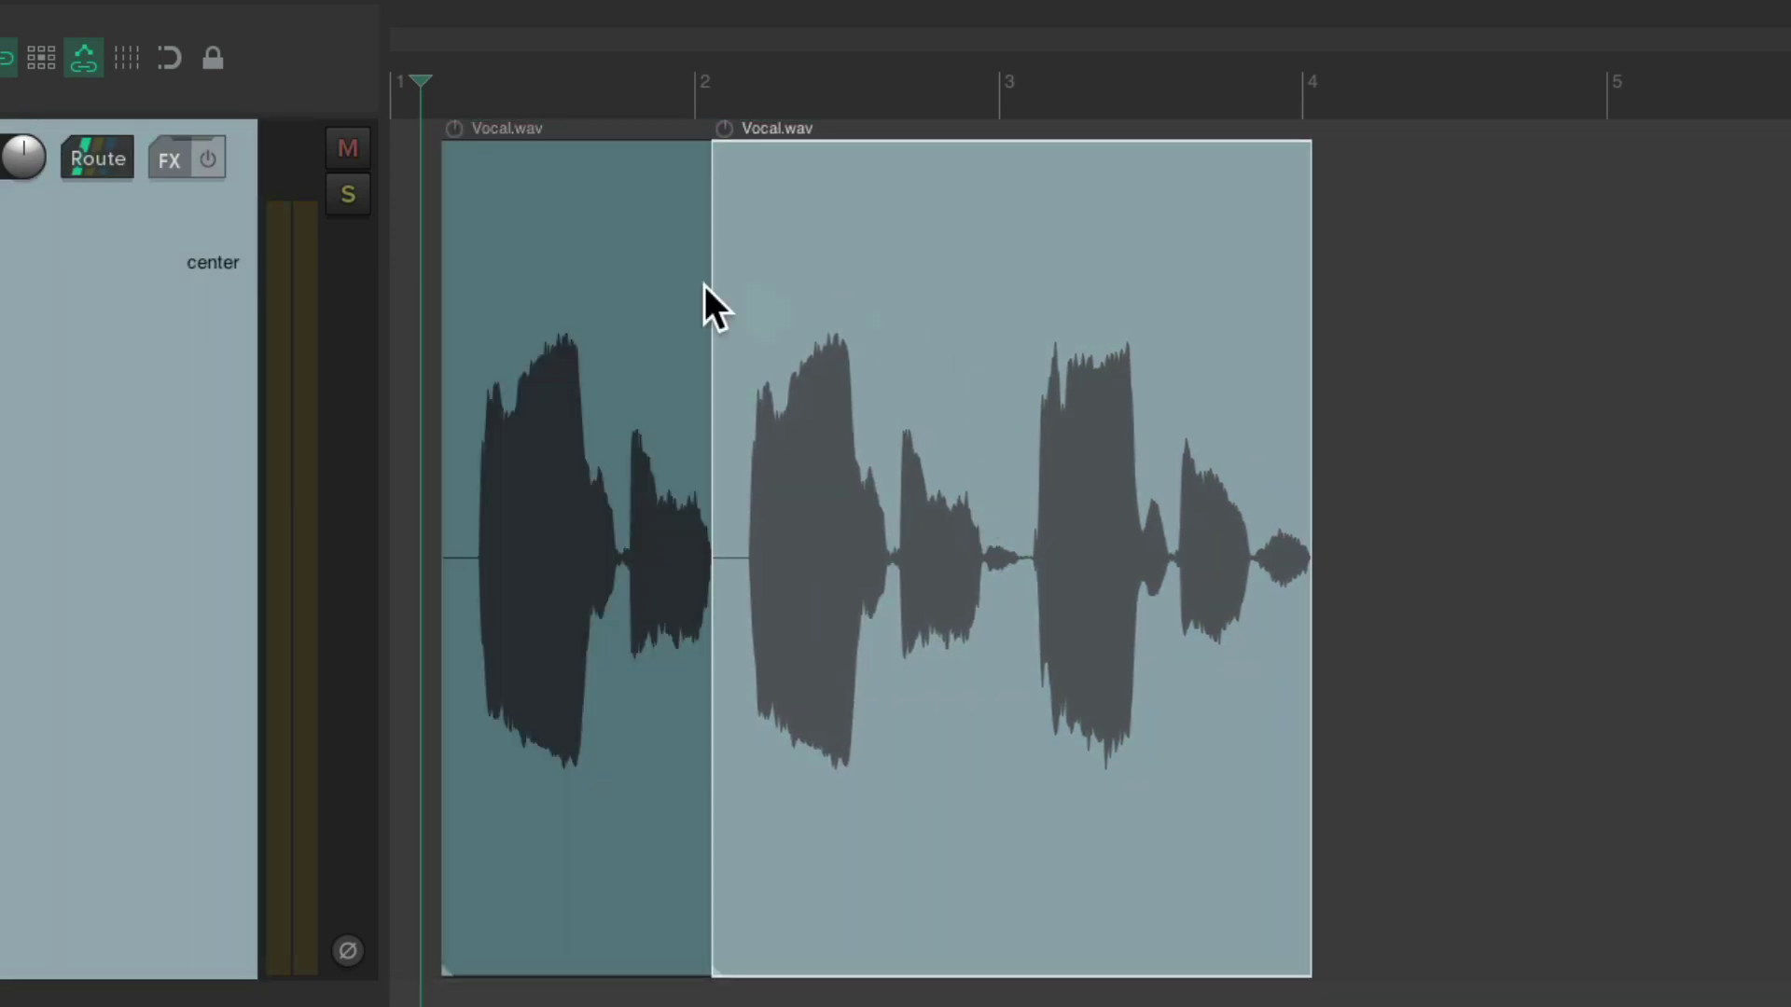
pyautogui.moveTo(915, 345); pyautogui.dragTo(1240, 380)
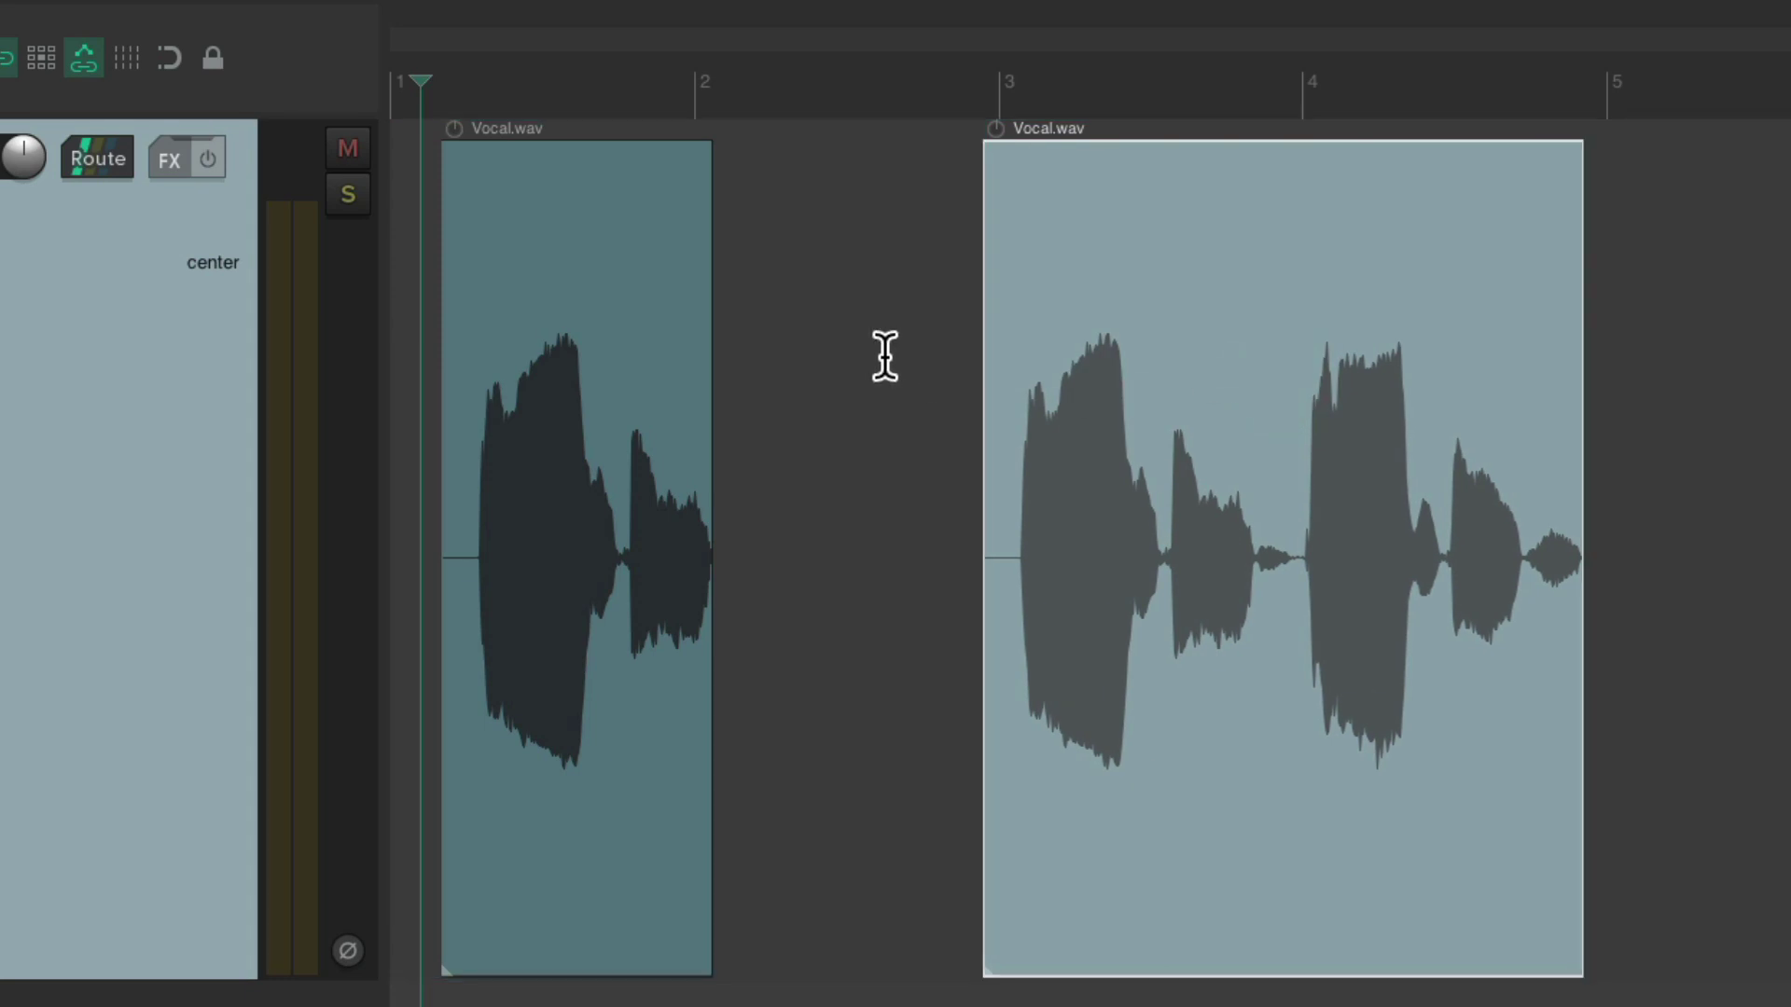
pyautogui.hotkey('ctrl', 'z')
pyautogui.hotkey('ctrl', 'z')
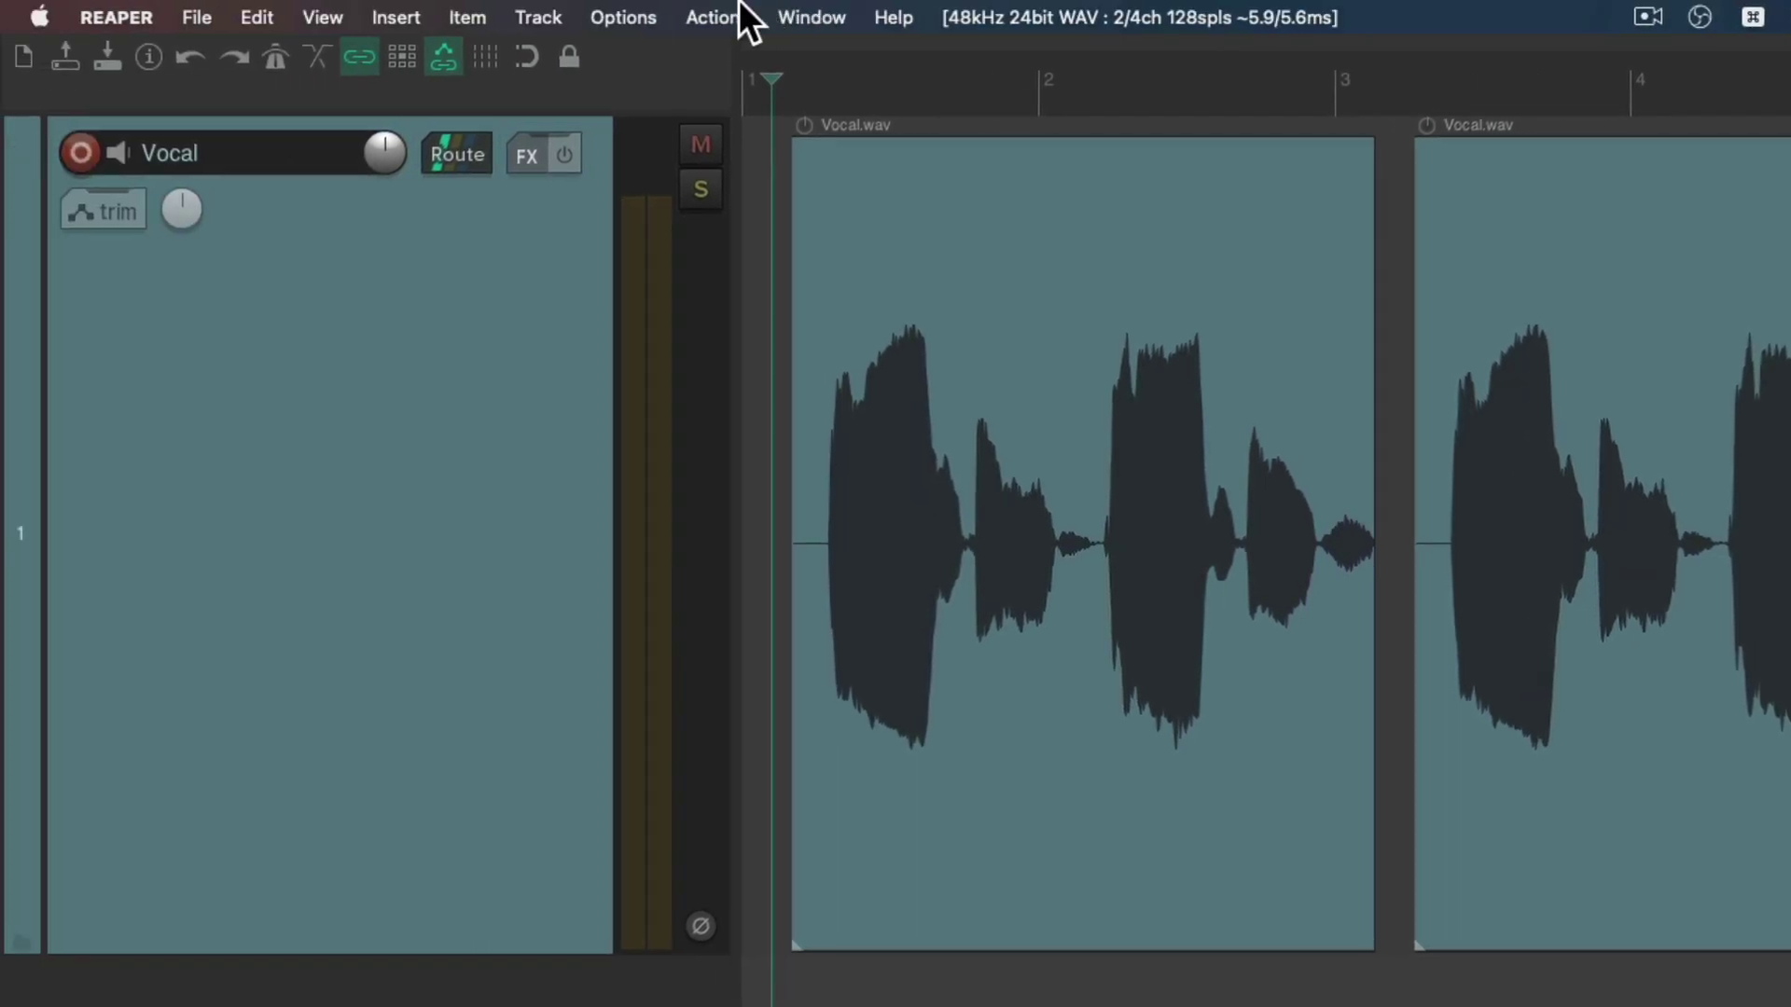
# Uncheck 'Trim content behind media items when editing' and review the overlapping-recording submenu.
pyautogui.click(623, 16)
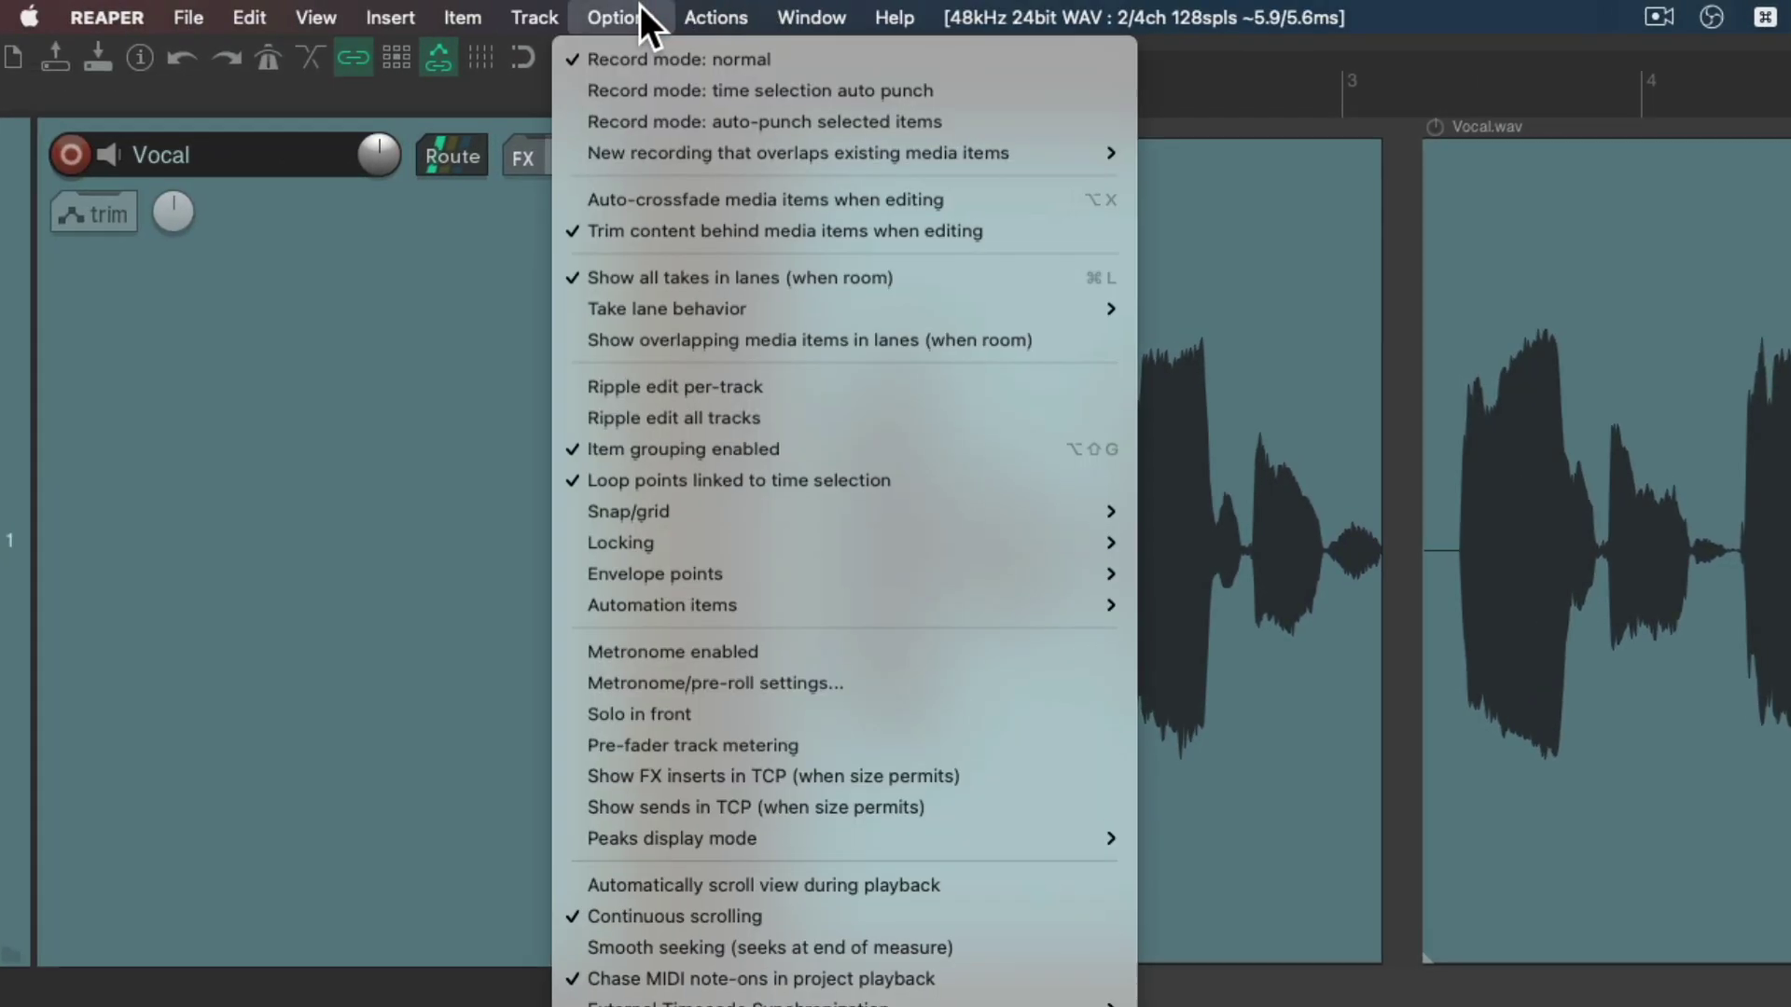
pyautogui.click(529, 275)
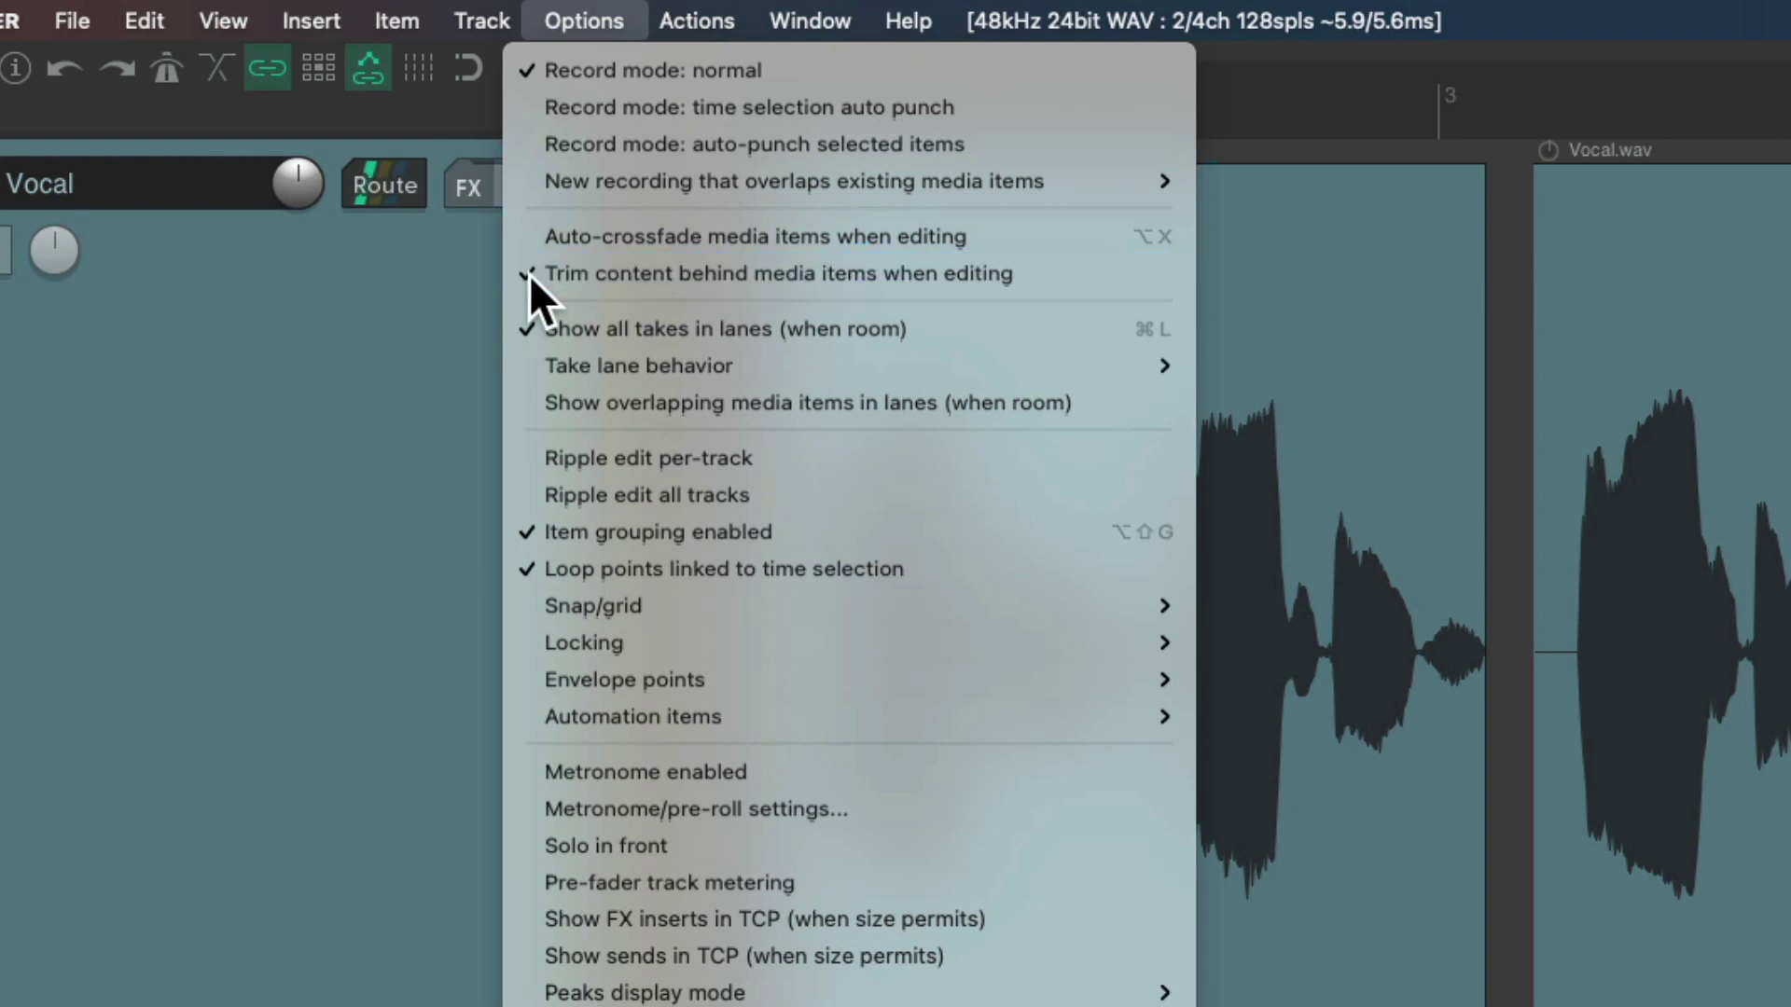
pyautogui.click(586, 20)
pyautogui.moveTo(531, 179)
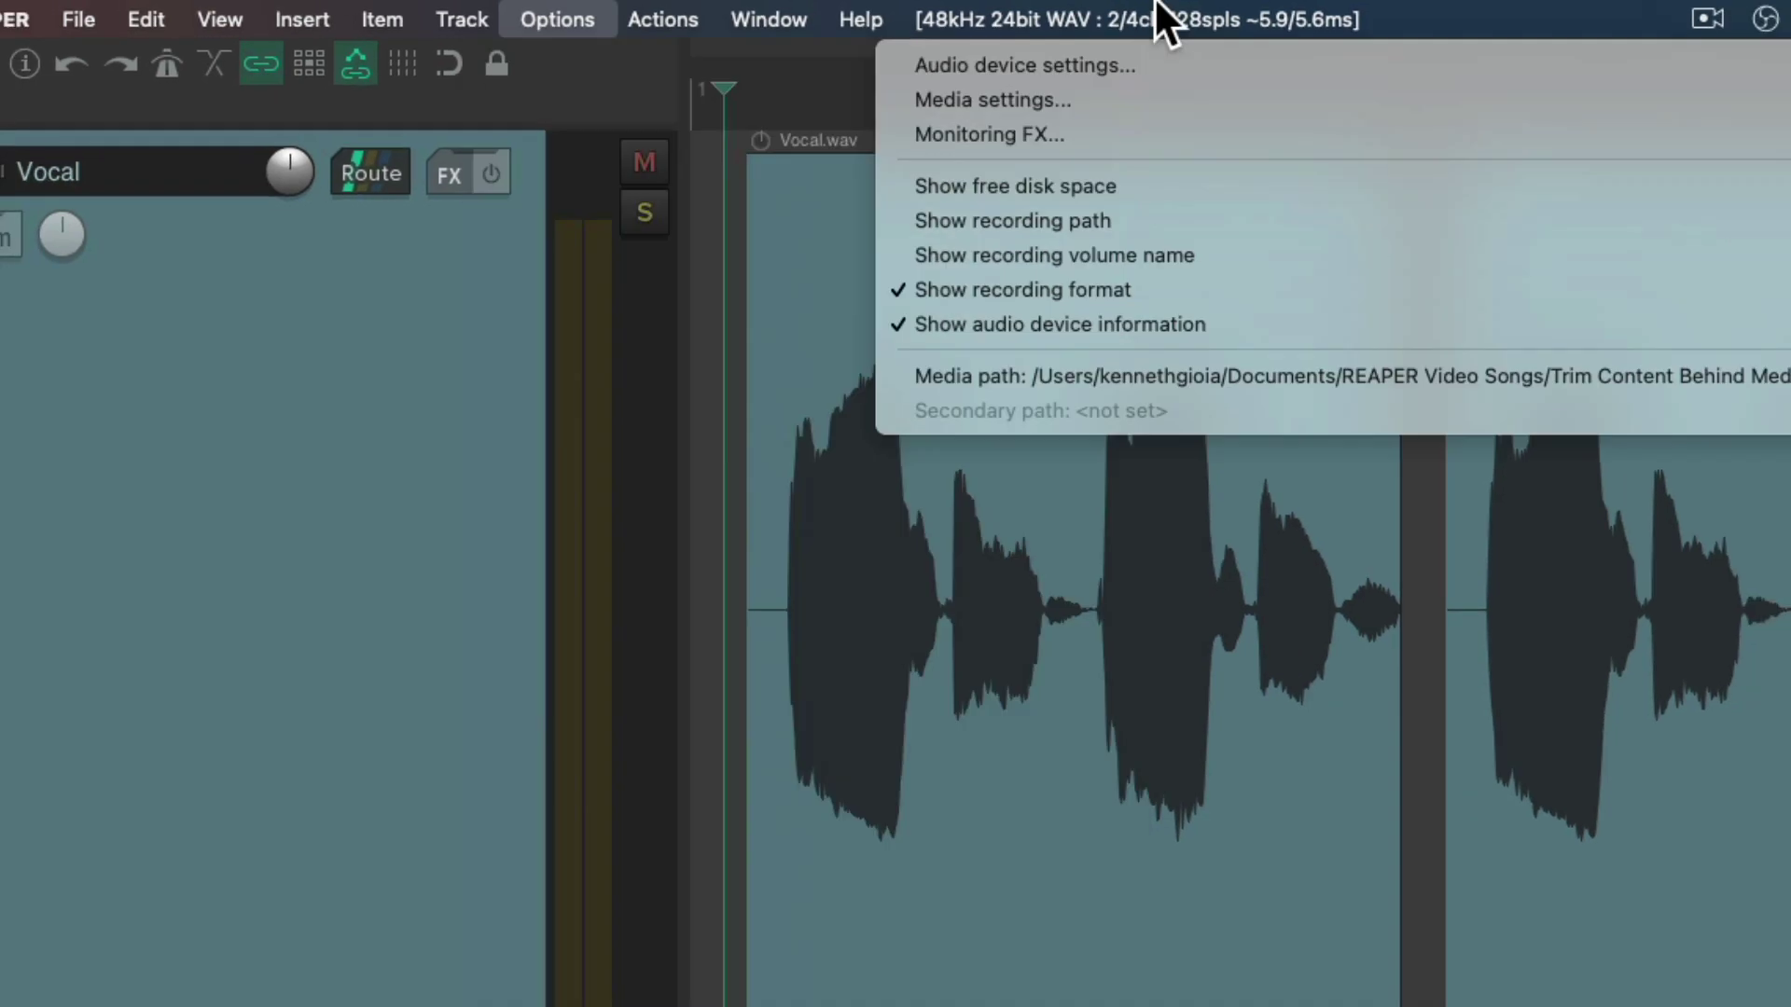
pyautogui.click(1157, 21)
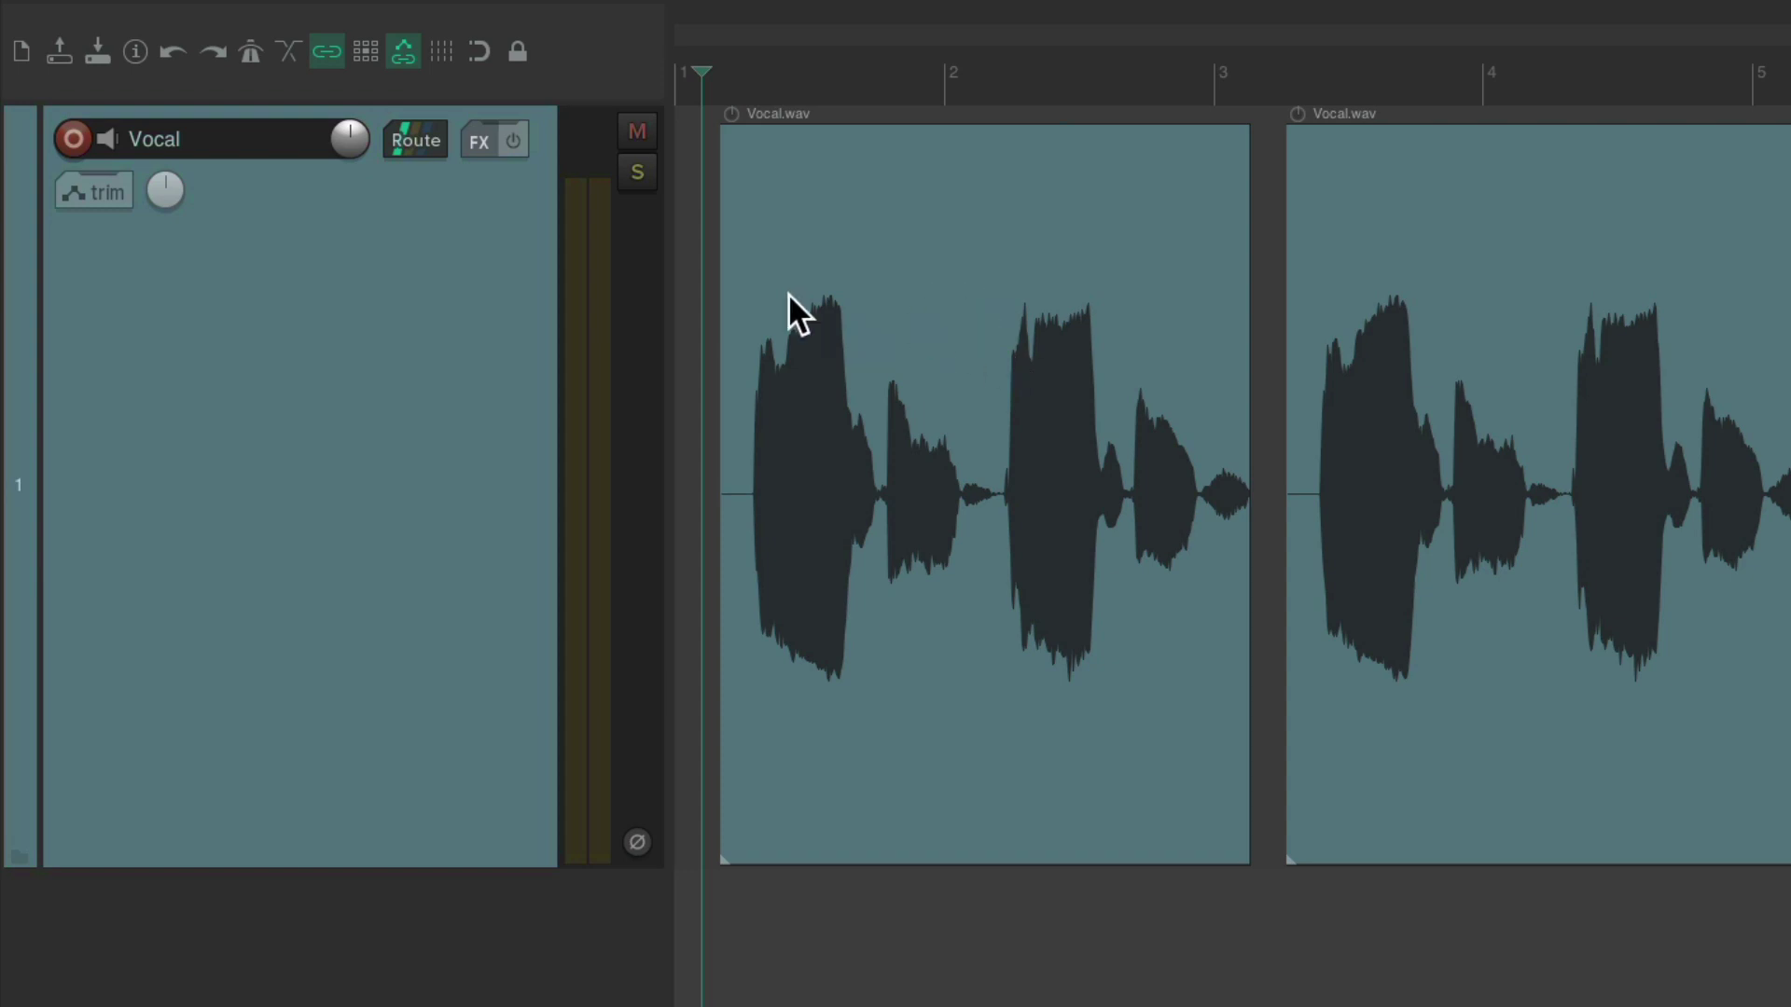
# Arm the Vocal track, record two takes over the first item, switch between takes, then undo them.
pyautogui.click(74, 139)
pyautogui.hotkey('ctrl', 'r')
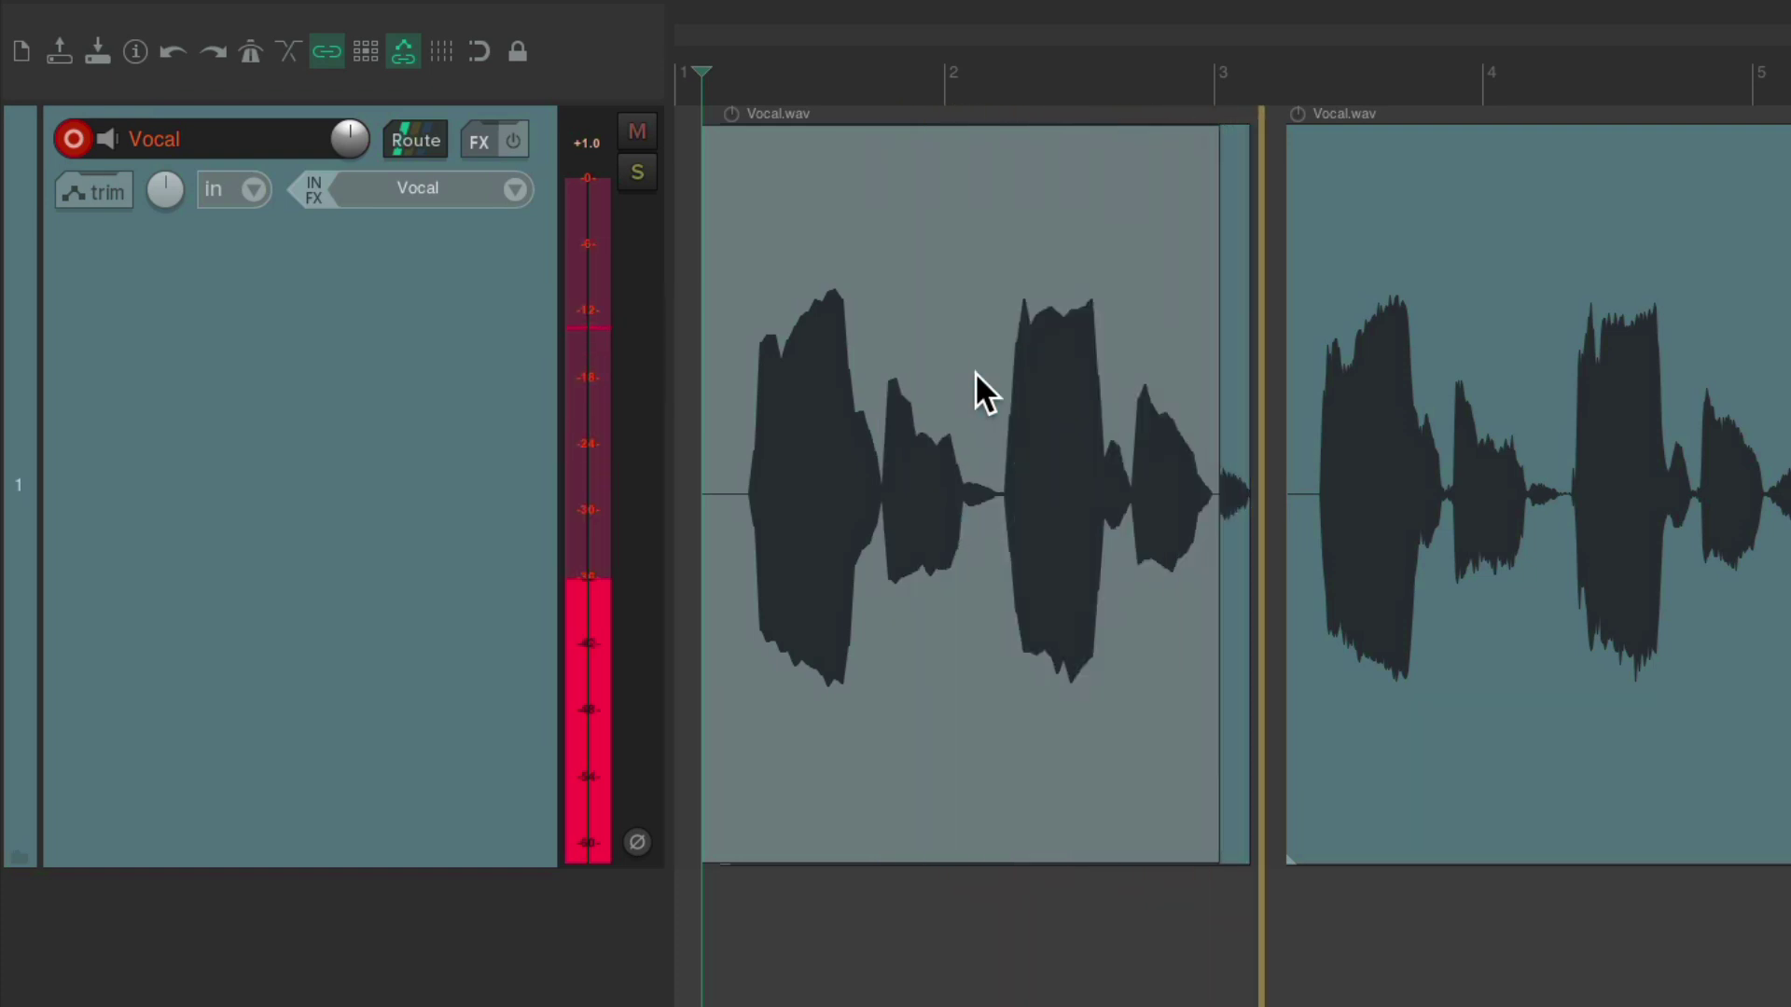
pyautogui.press('space')
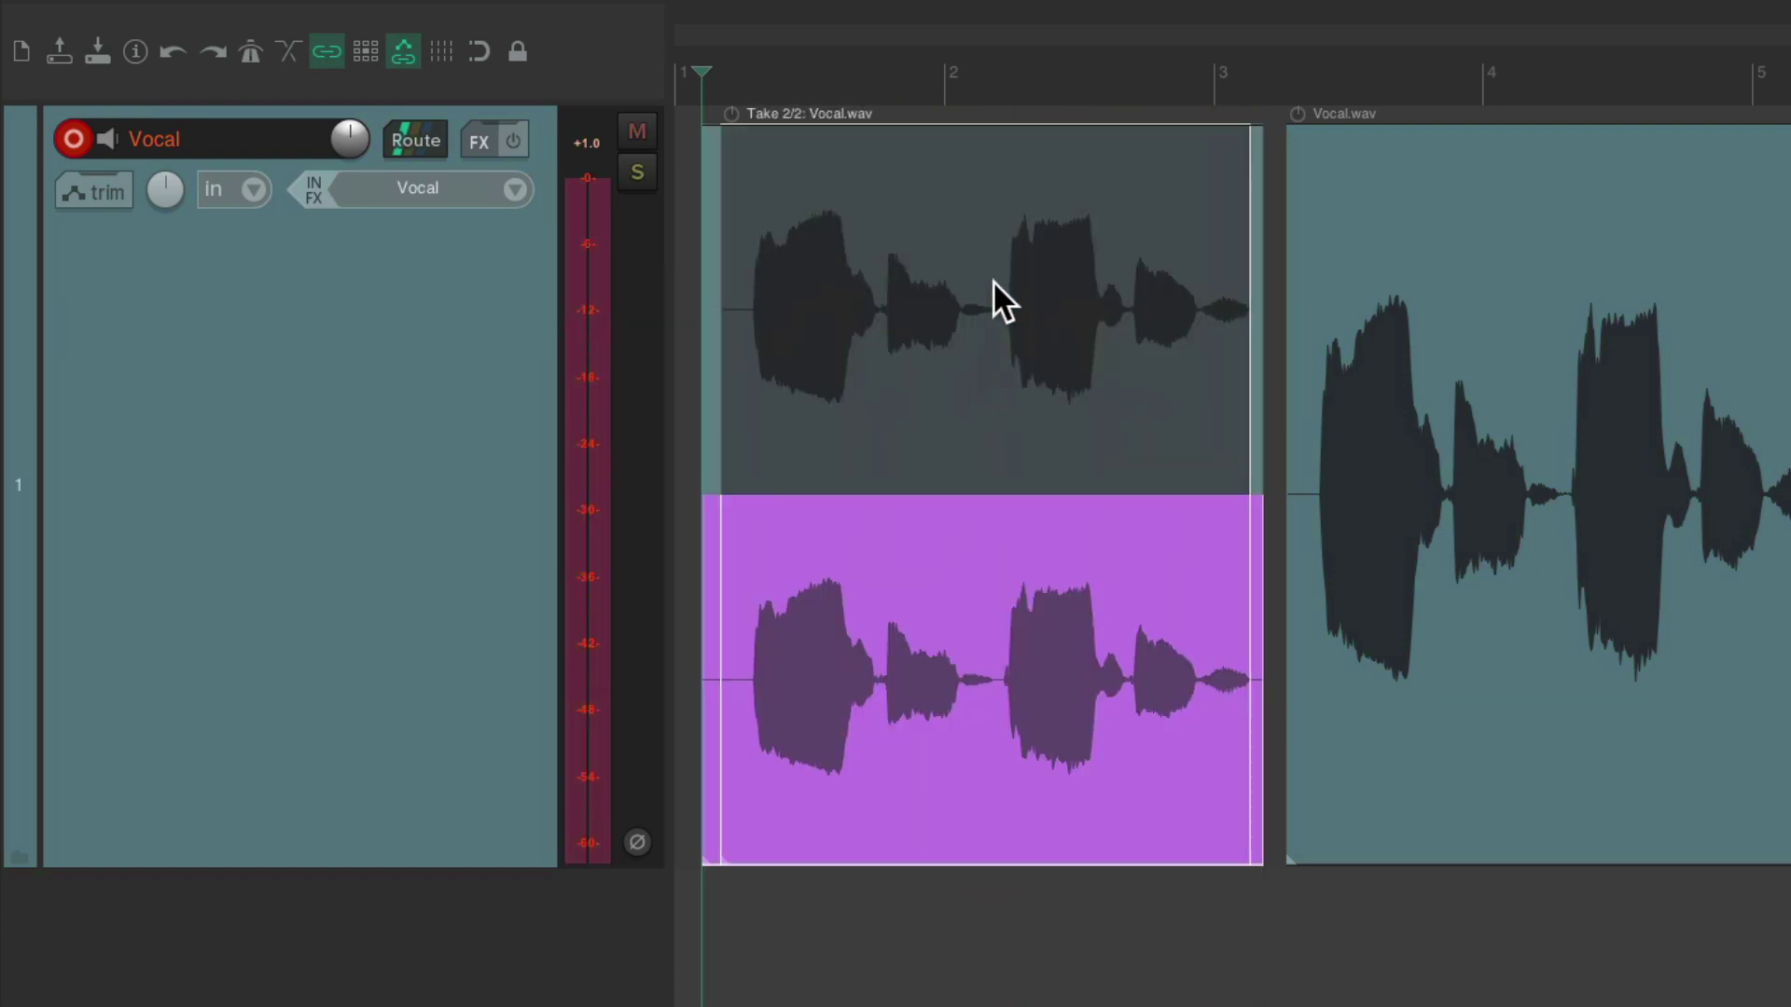
pyautogui.click(866, 186)
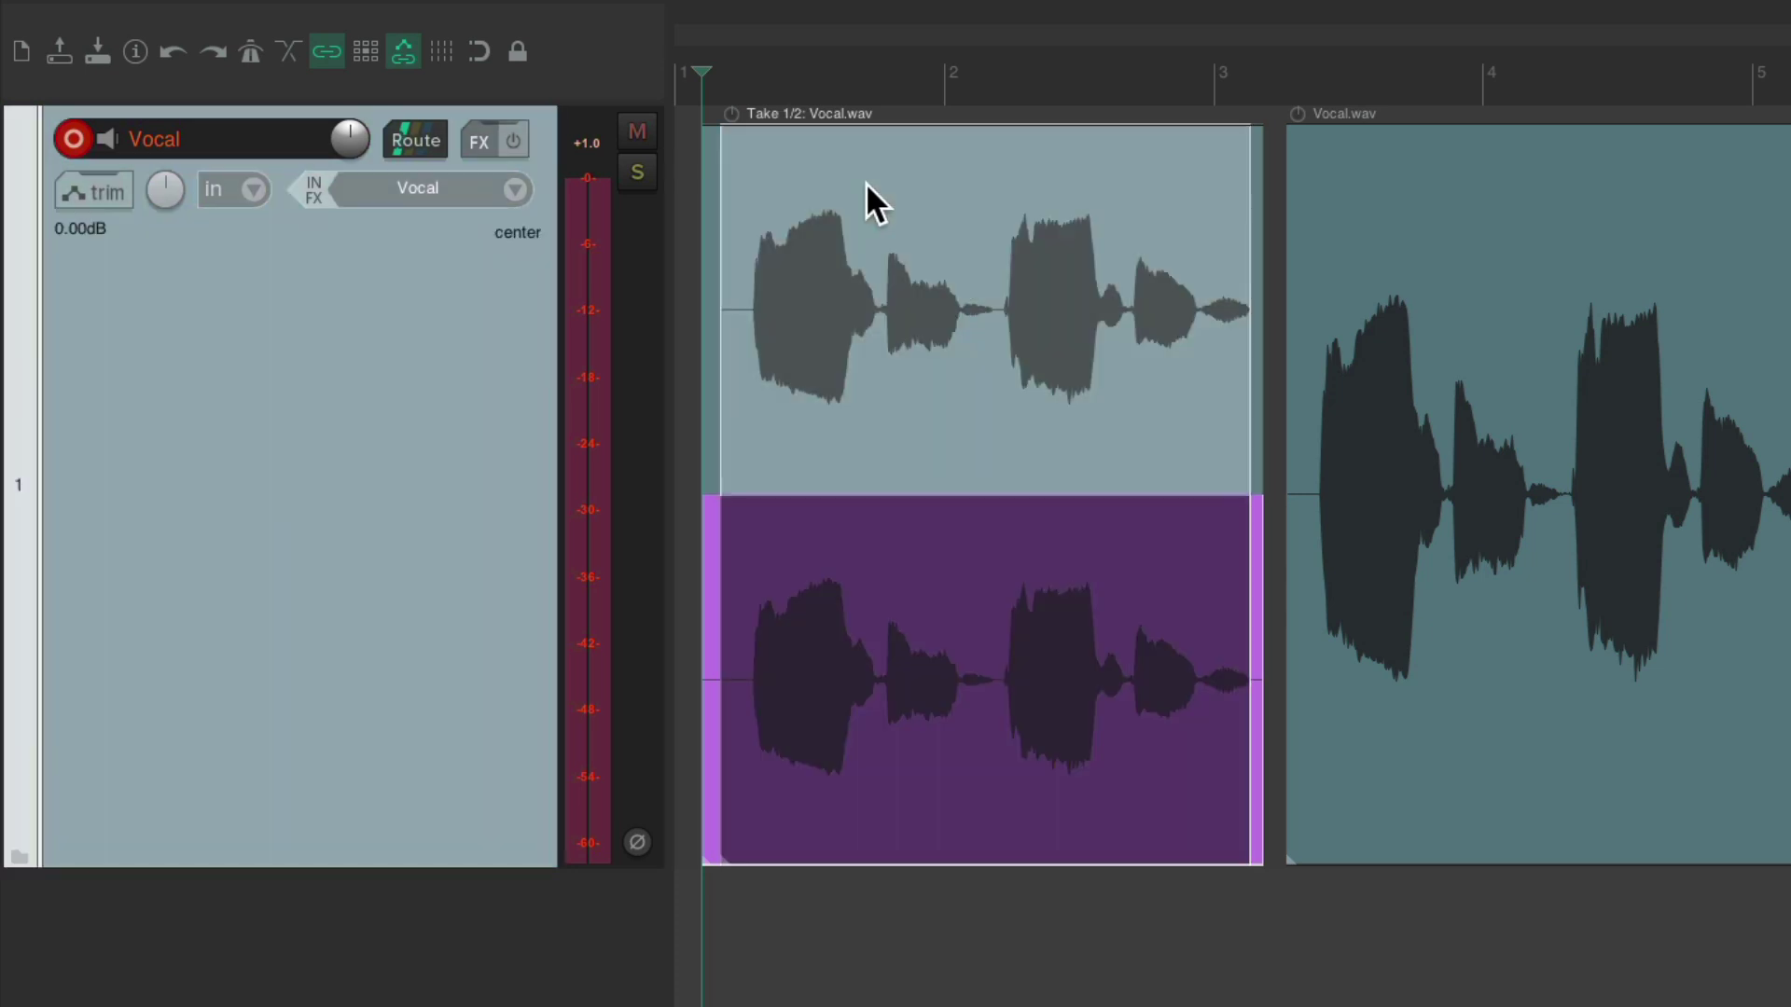
pyautogui.click(893, 593)
pyautogui.hotkey('ctrl', 'r')
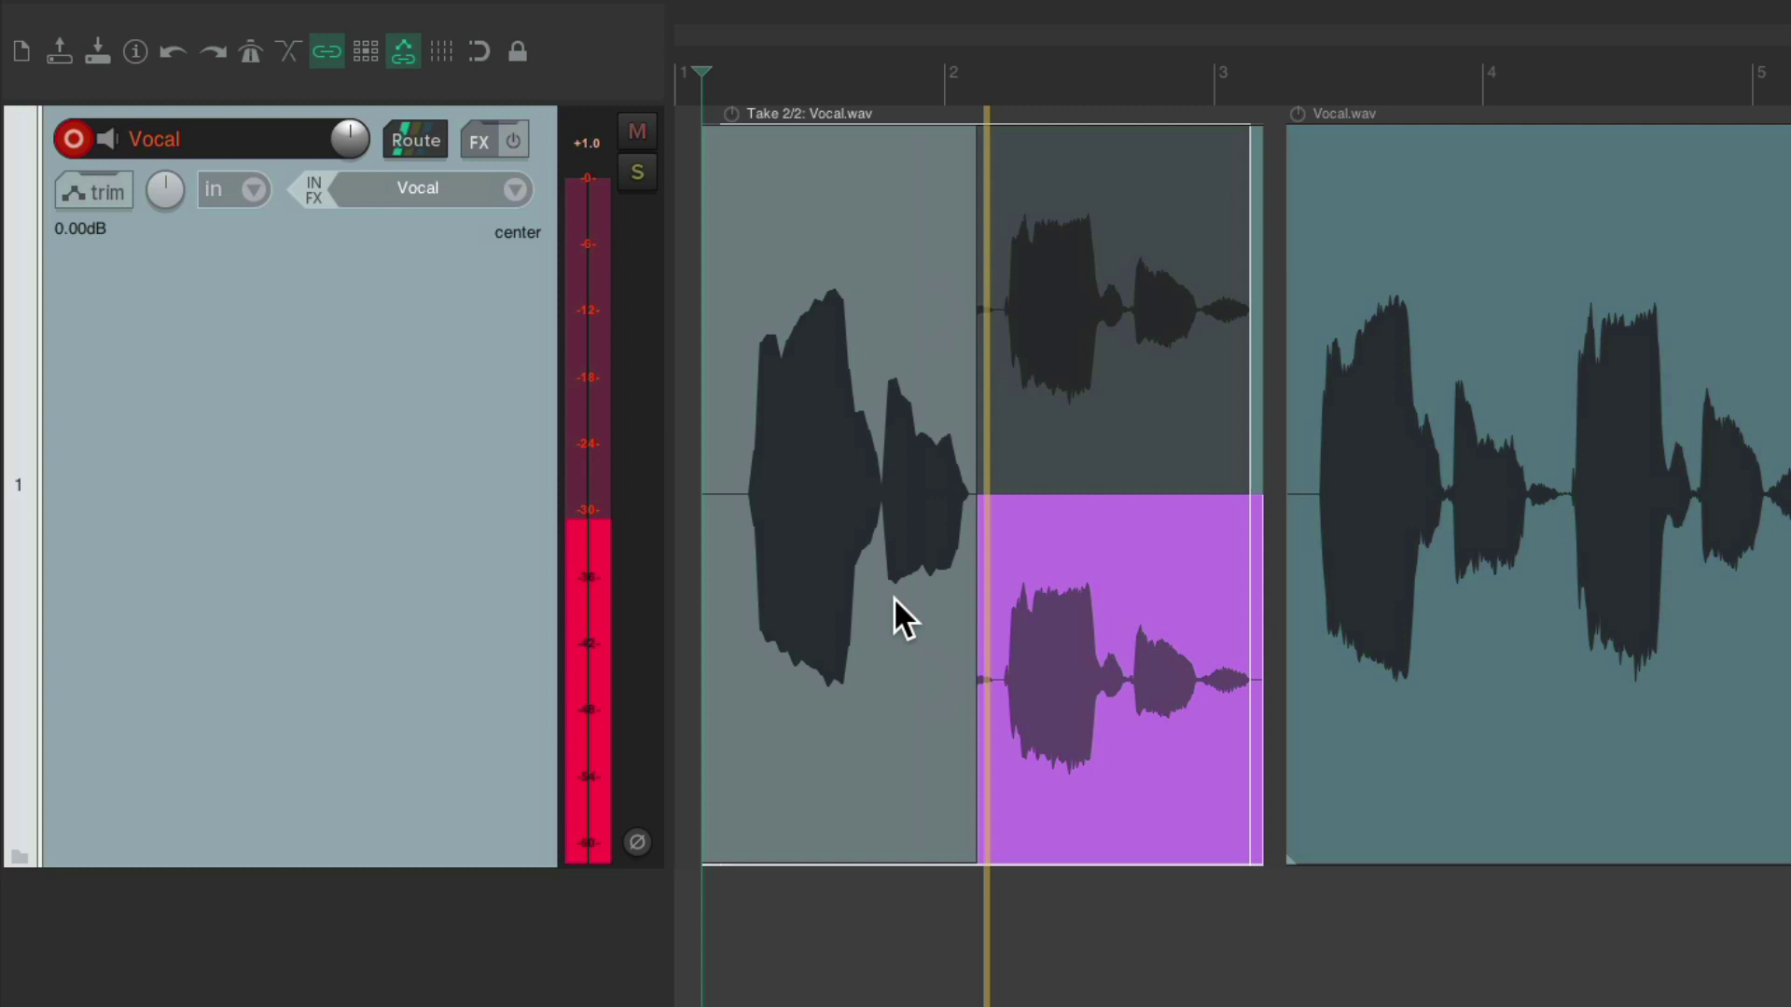
pyautogui.press('space')
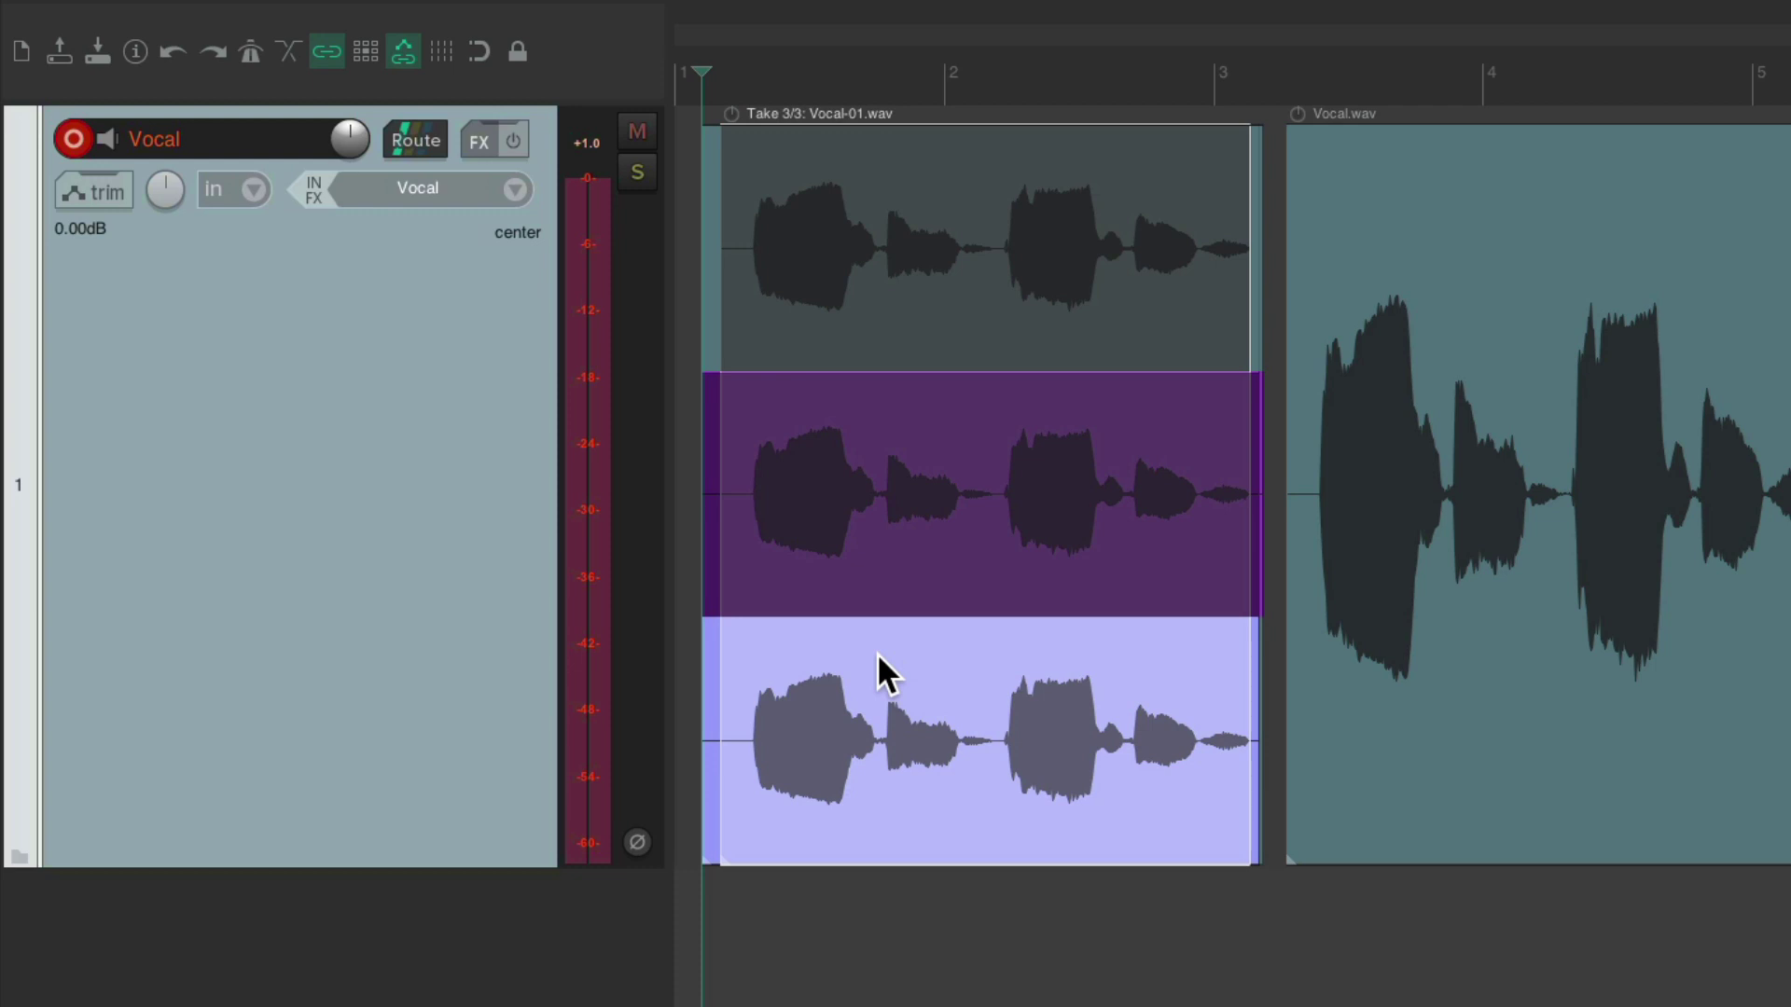
pyautogui.press('super+z')
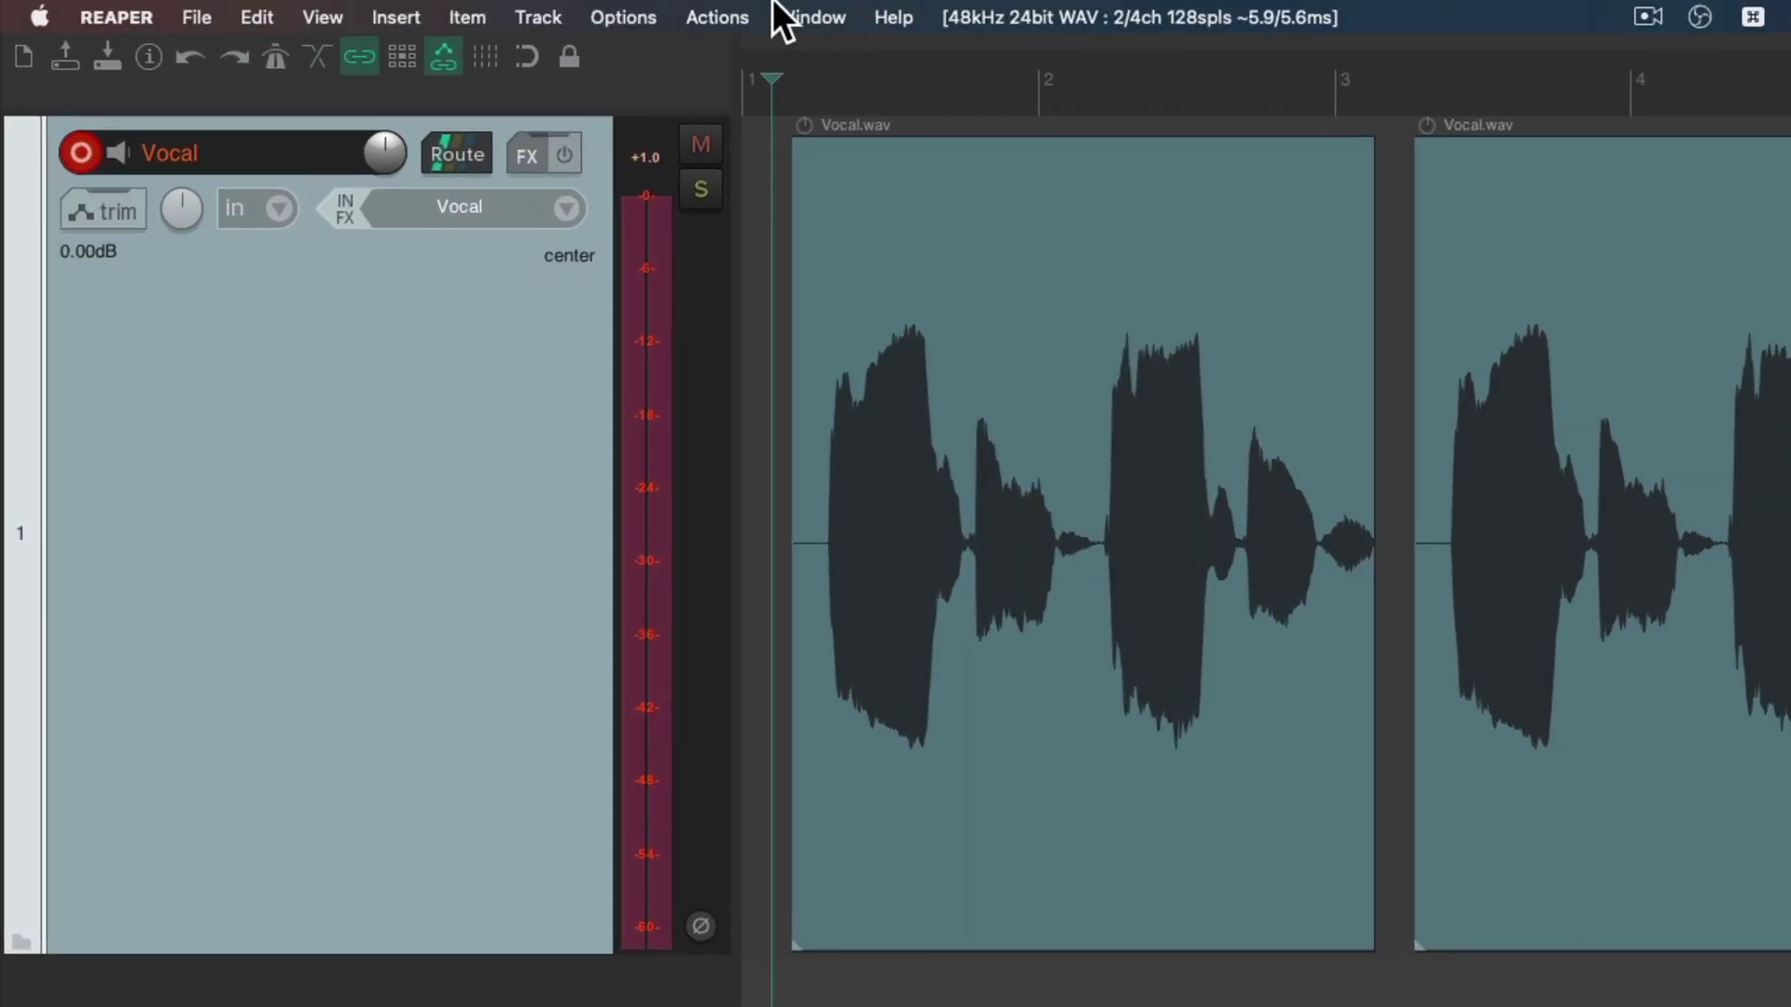
# Re-enable trimming content behind items, then stop and undo the test recording.
pyautogui.click(579, 15)
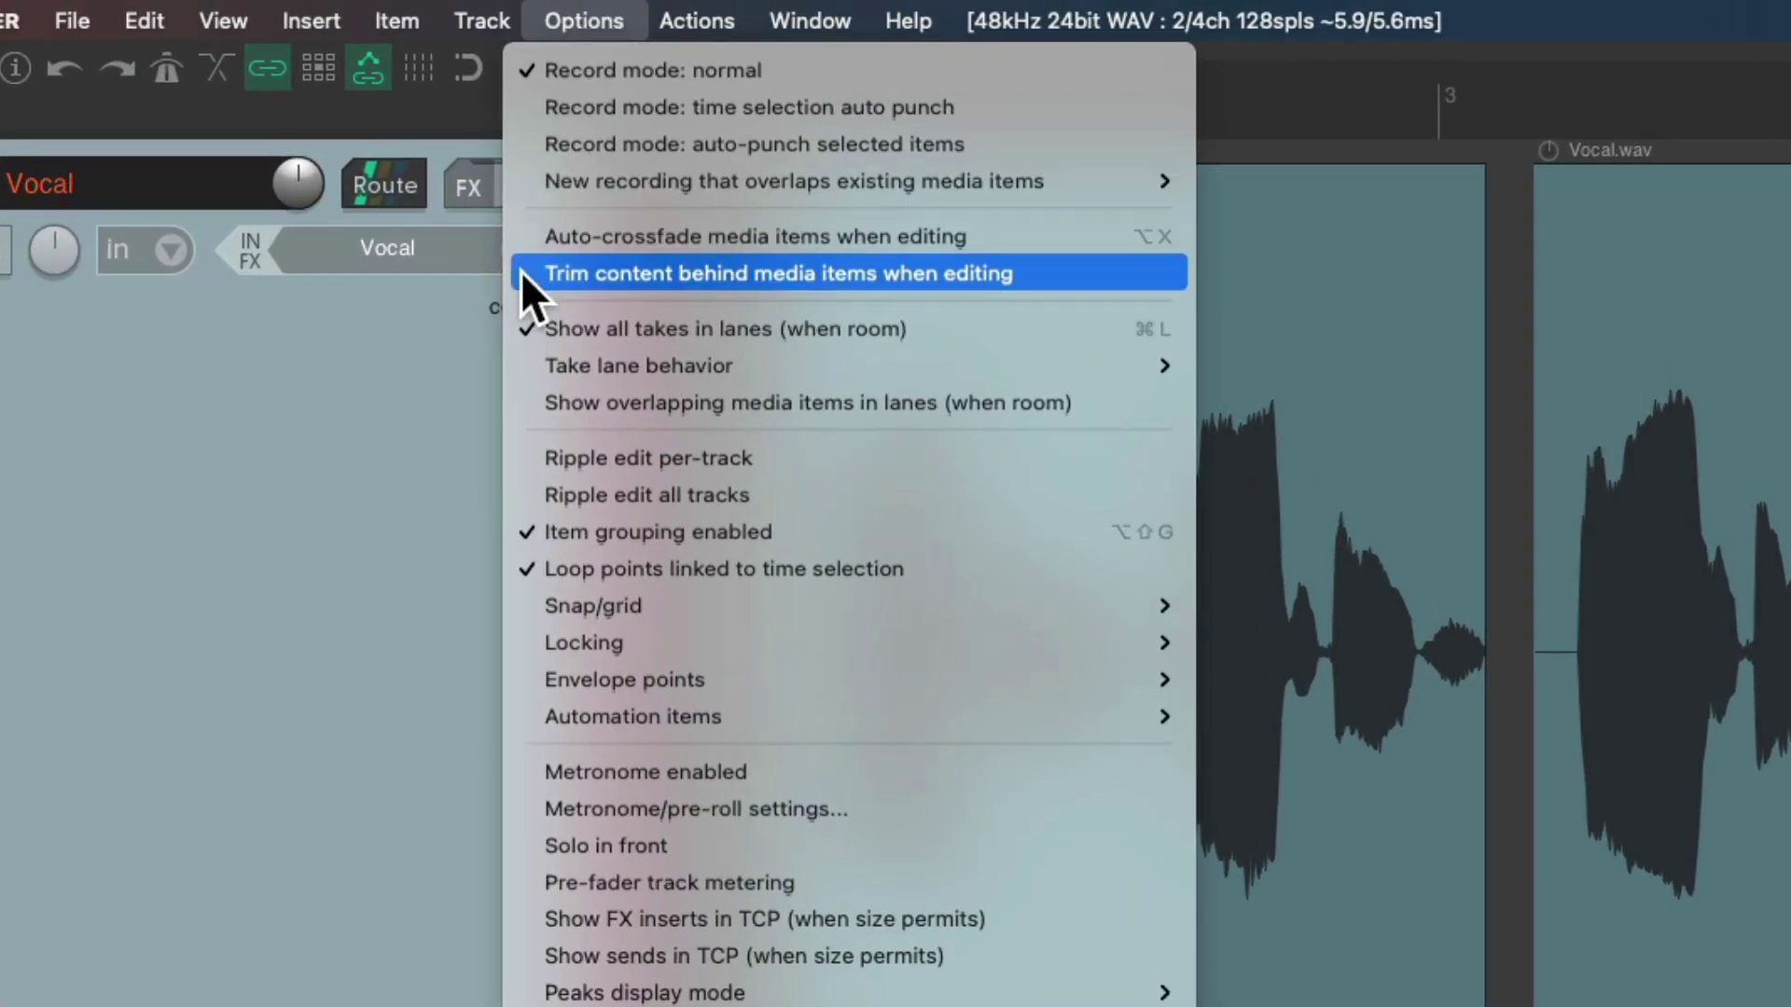
pyautogui.click(521, 271)
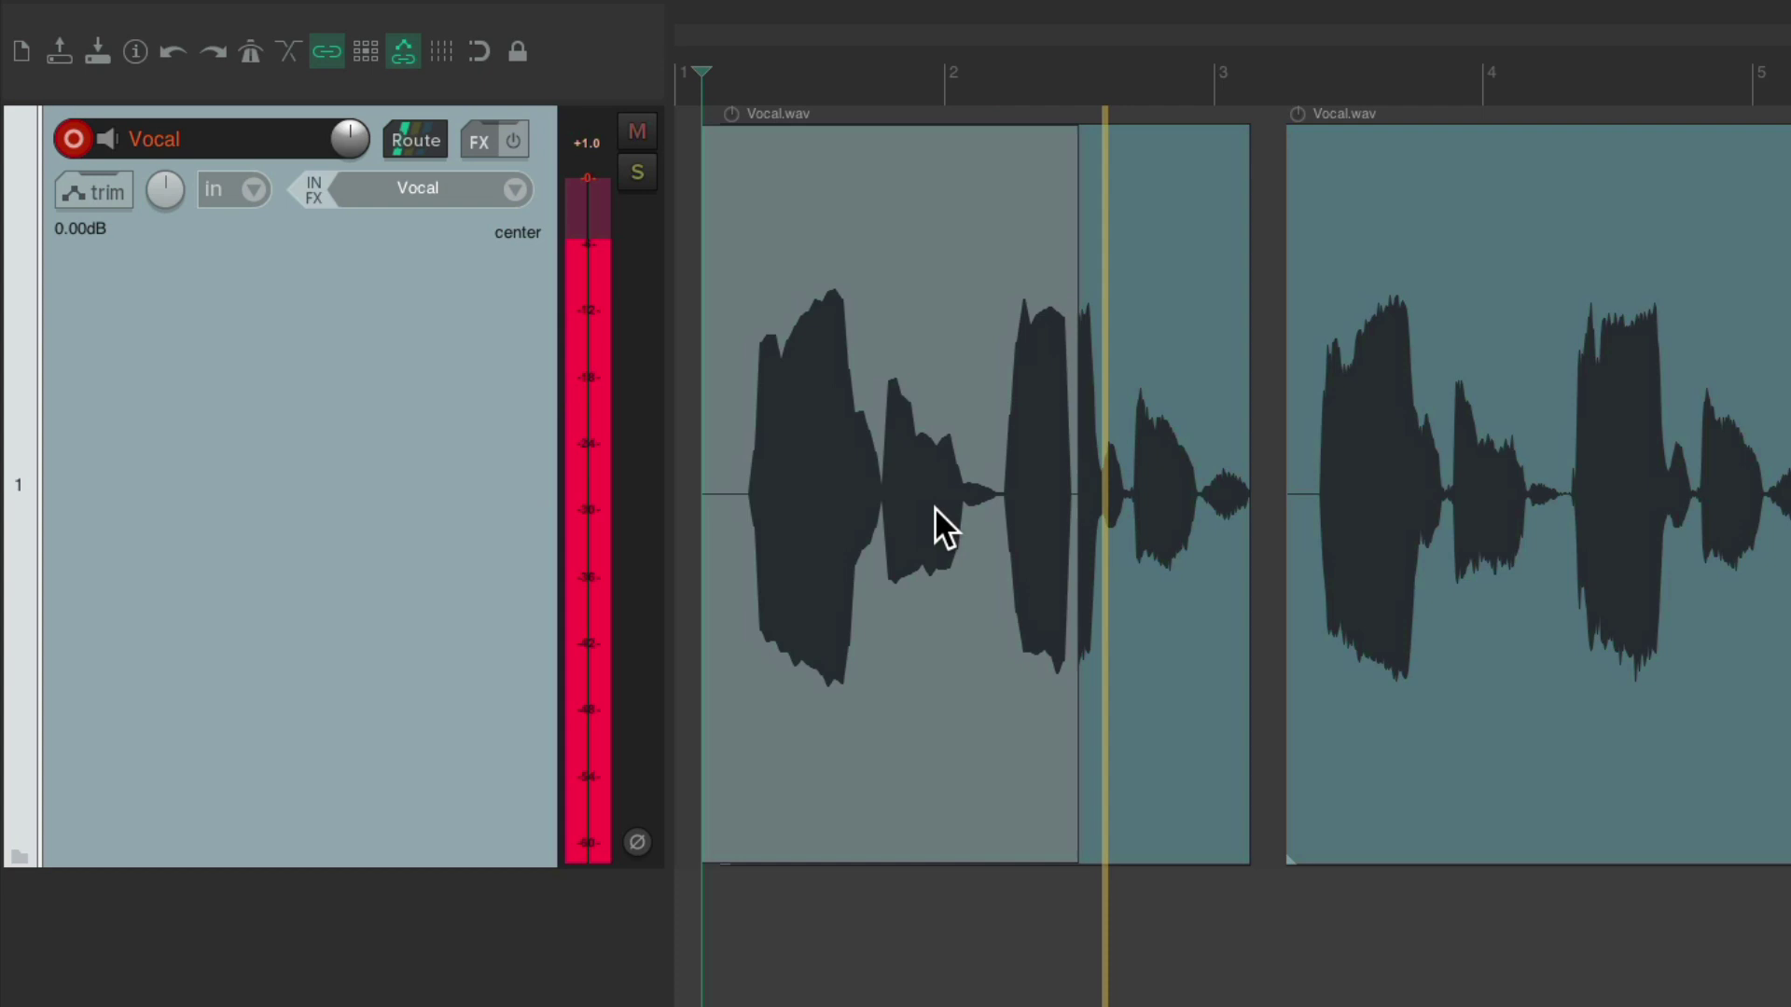
pyautogui.press('space')
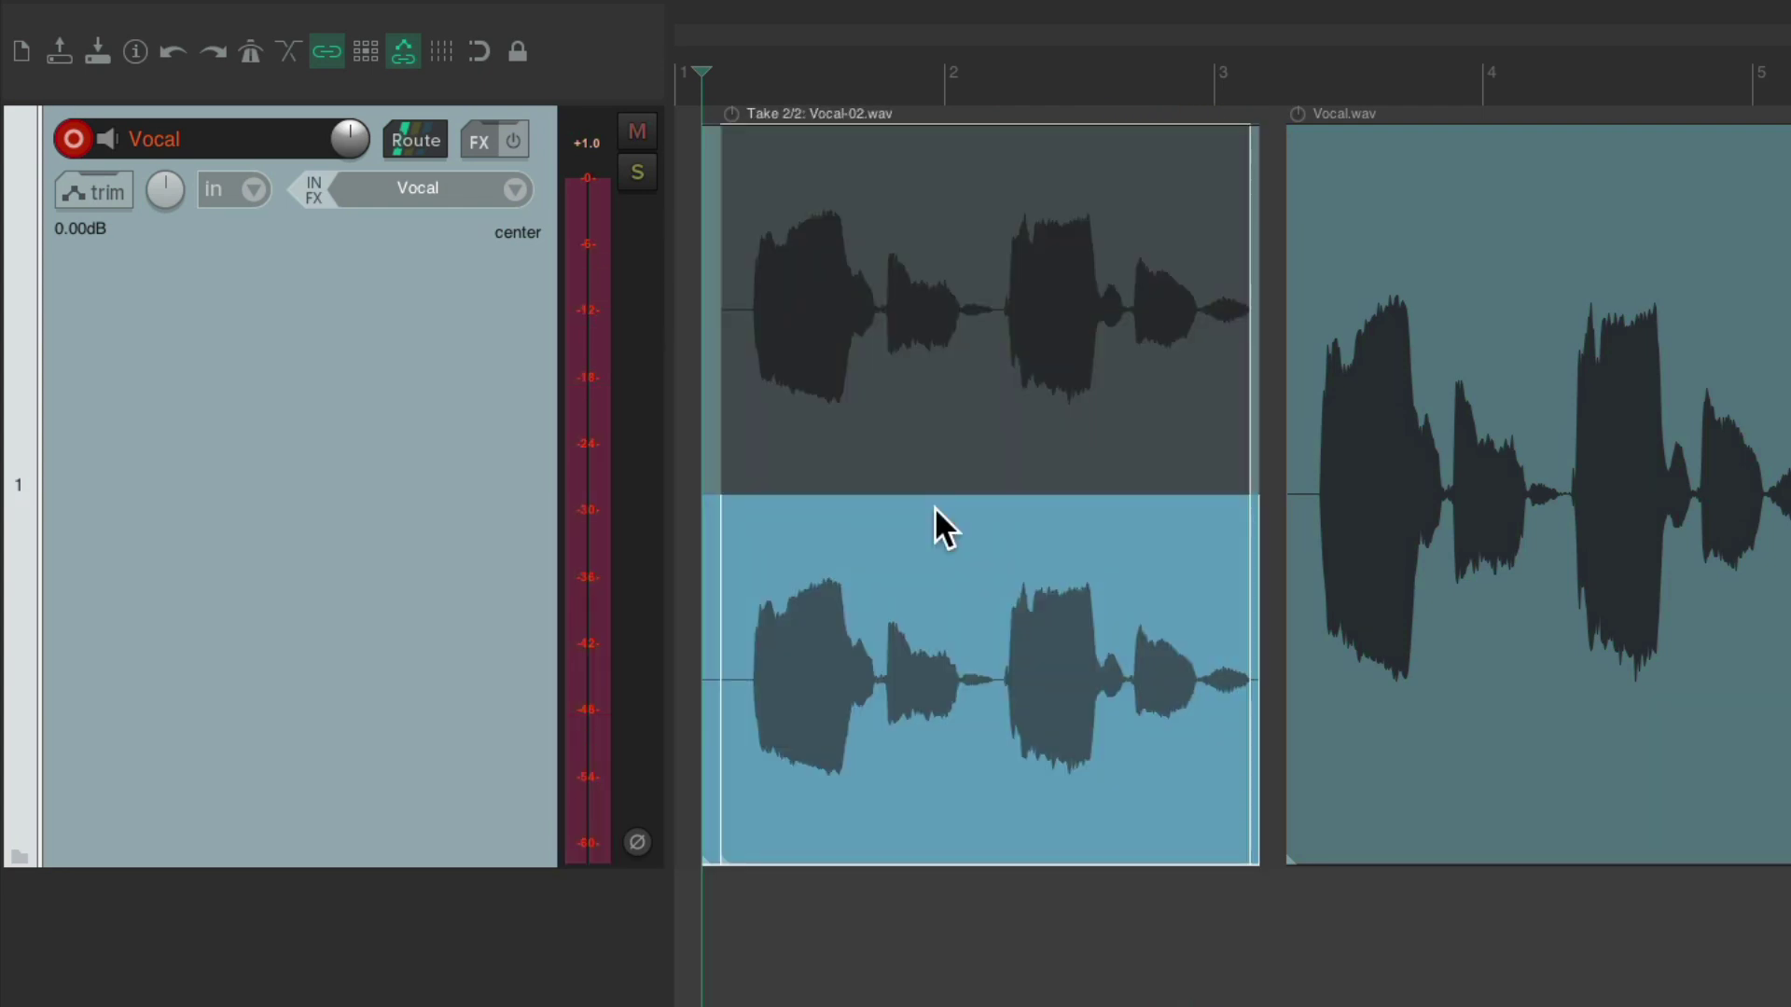
pyautogui.hotkey('ctrl', 'z')
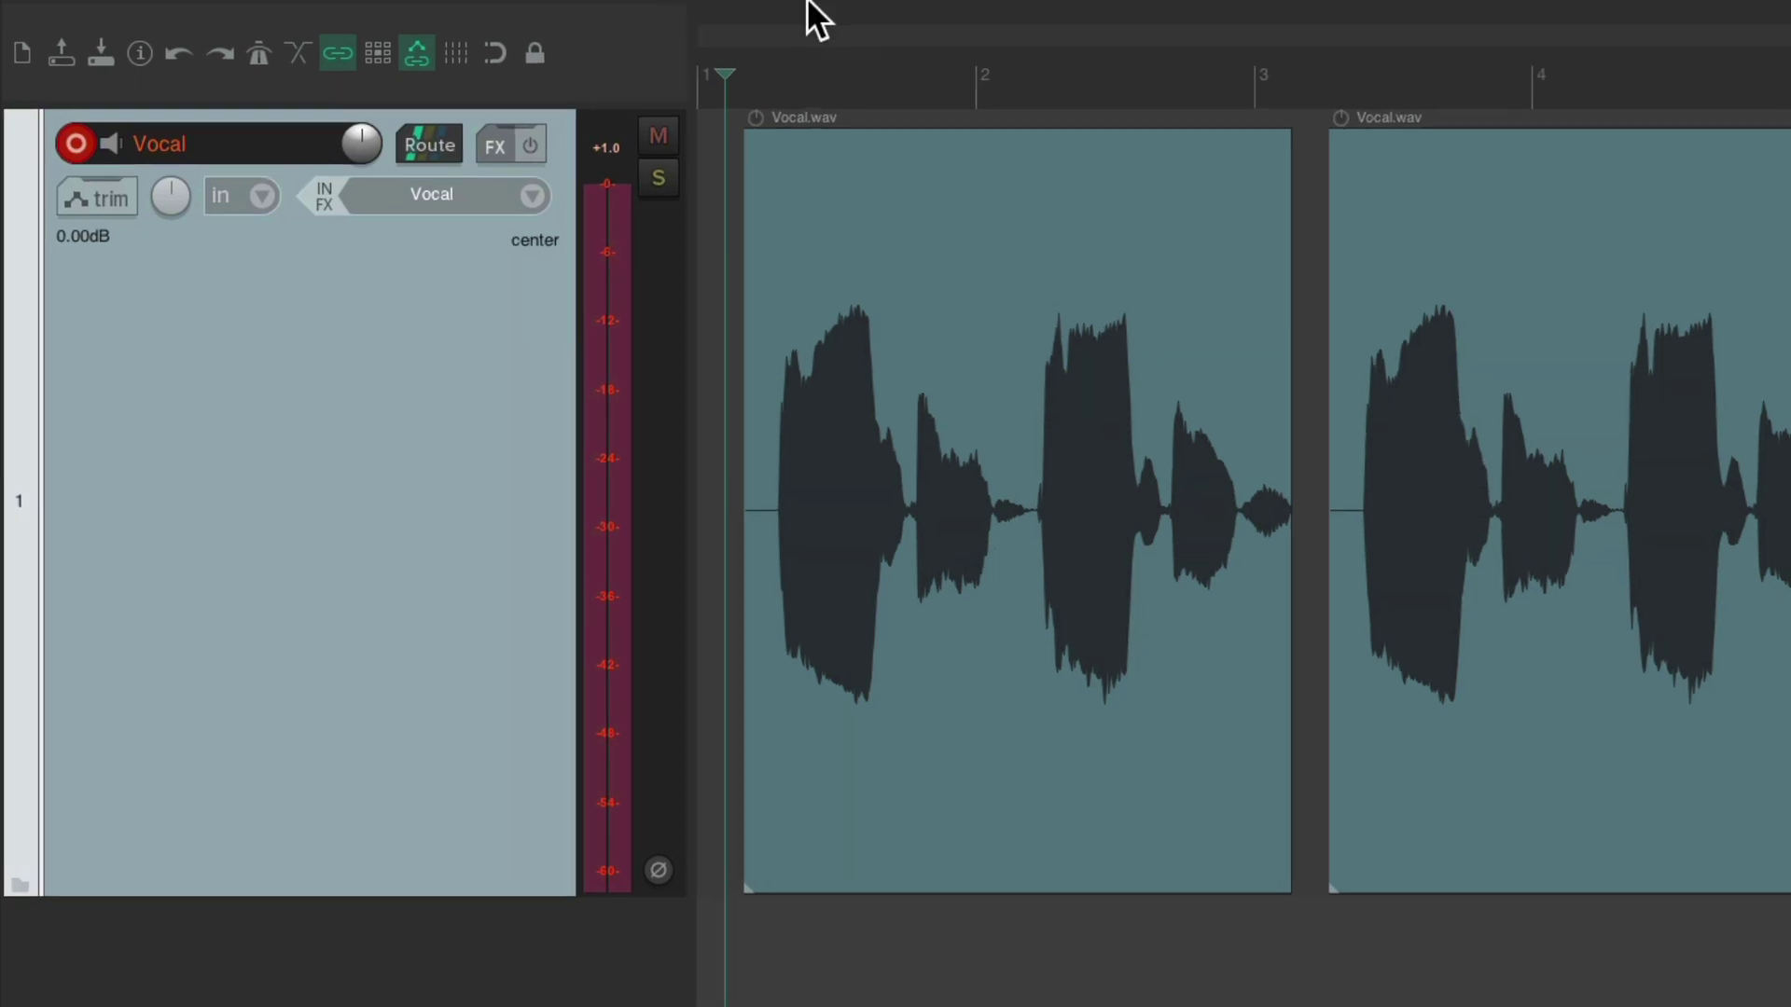
# Set new recordings that overlap existing media items to trim the existing items.
pyautogui.click(619, 16)
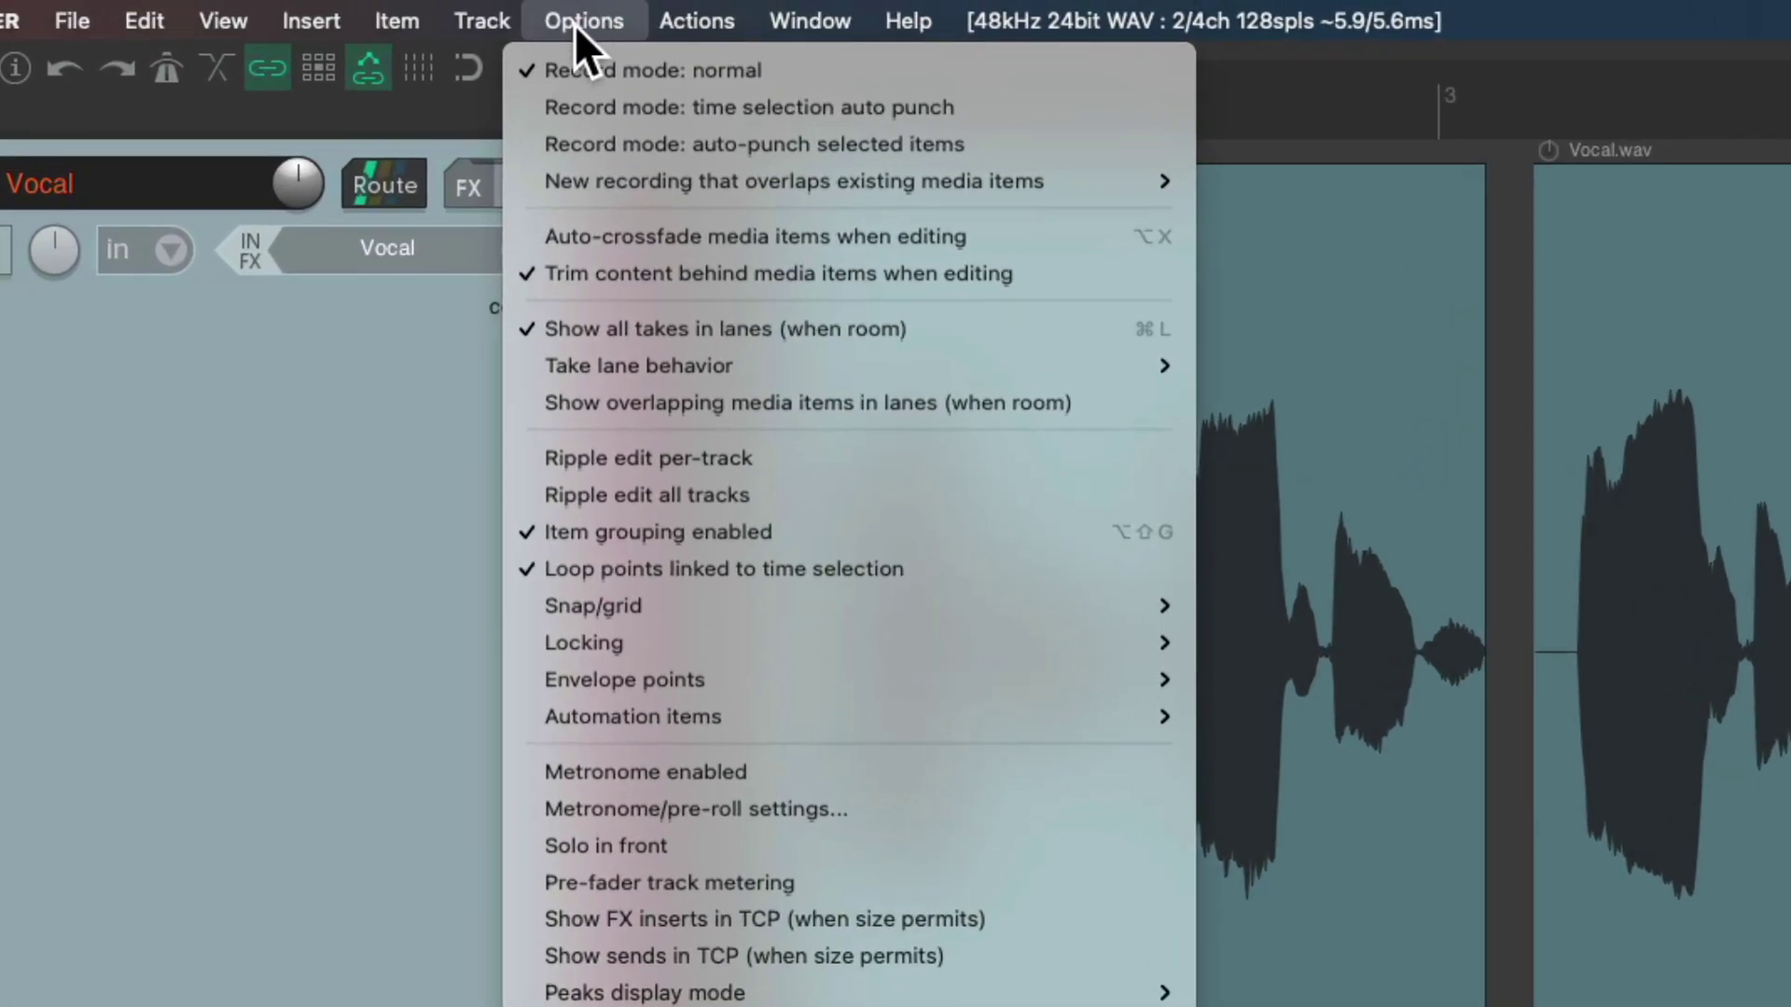
pyautogui.moveTo(525, 172)
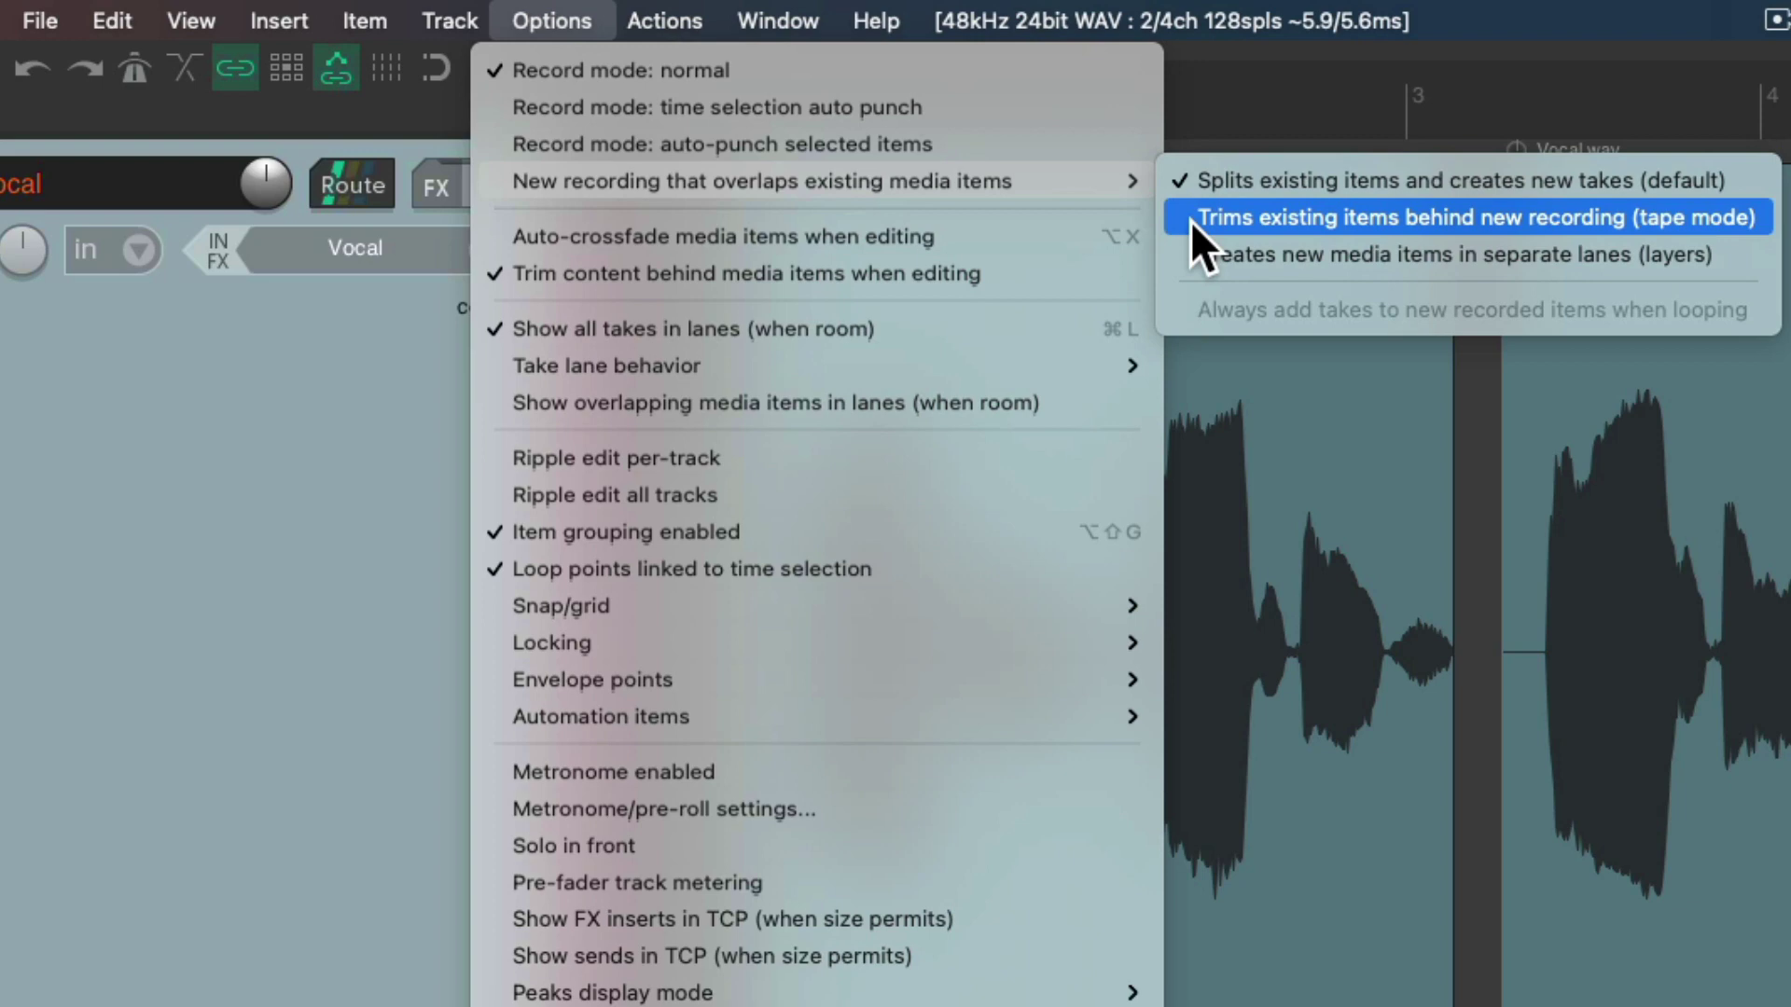
pyautogui.click(1190, 221)
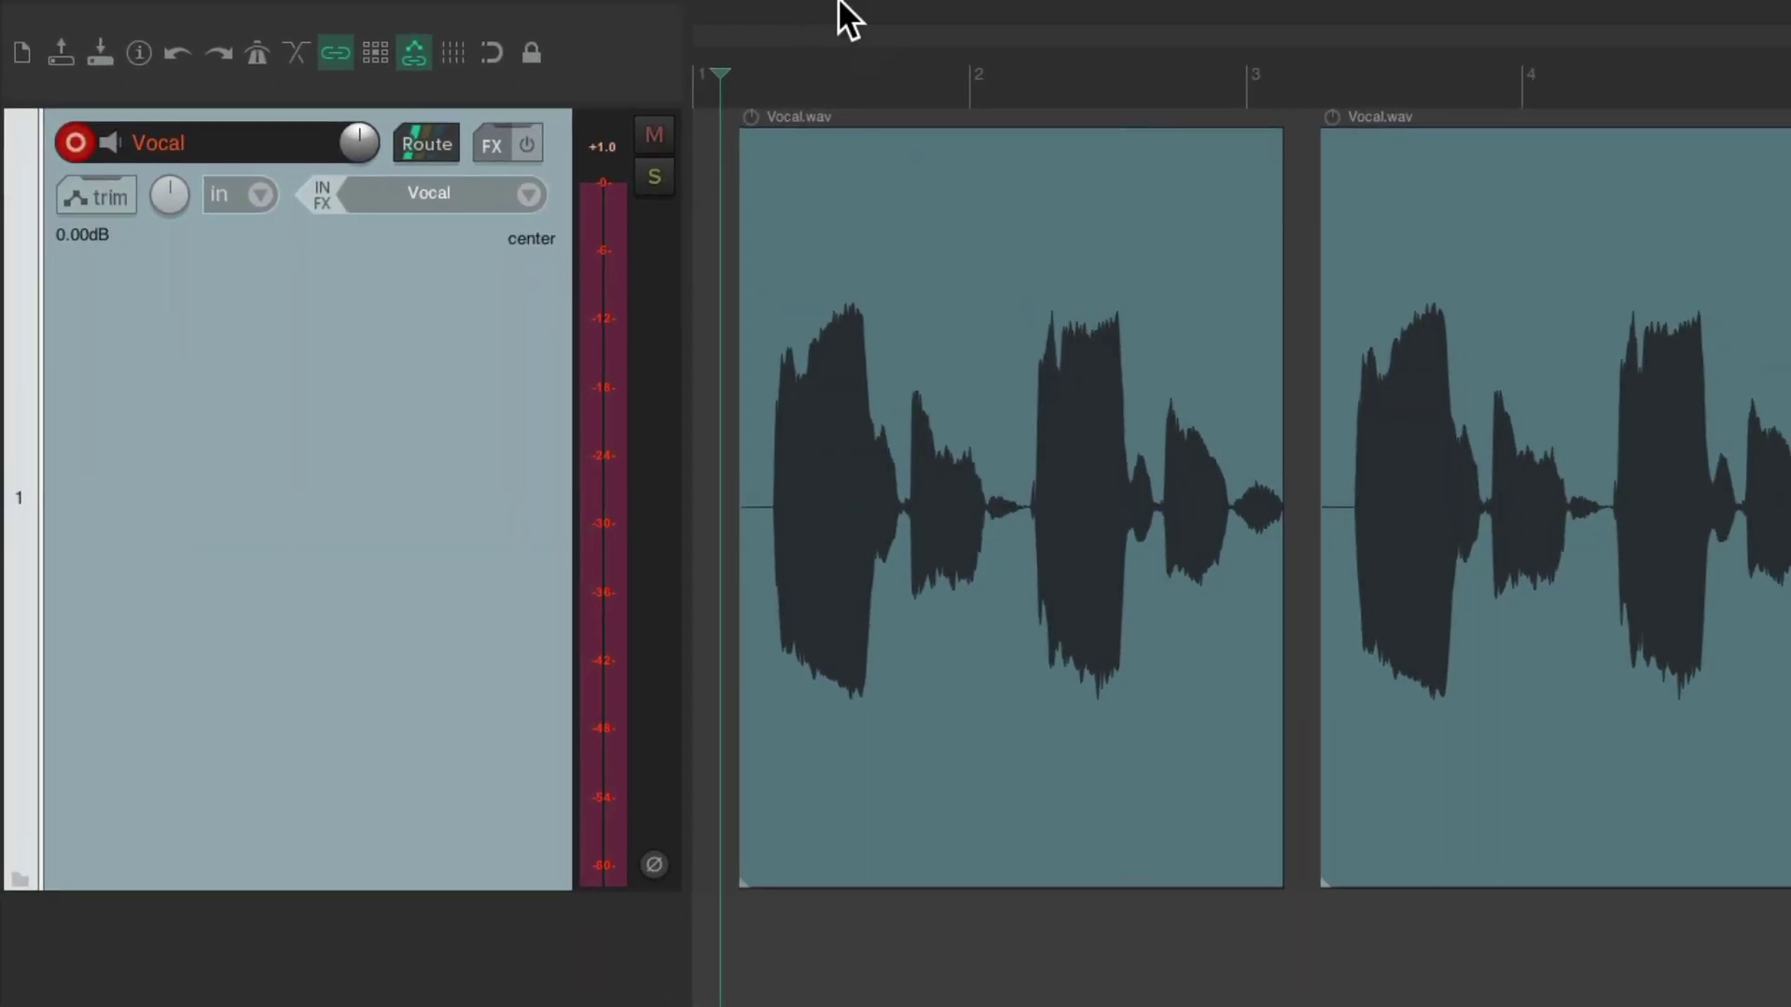
pyautogui.click(616, 16)
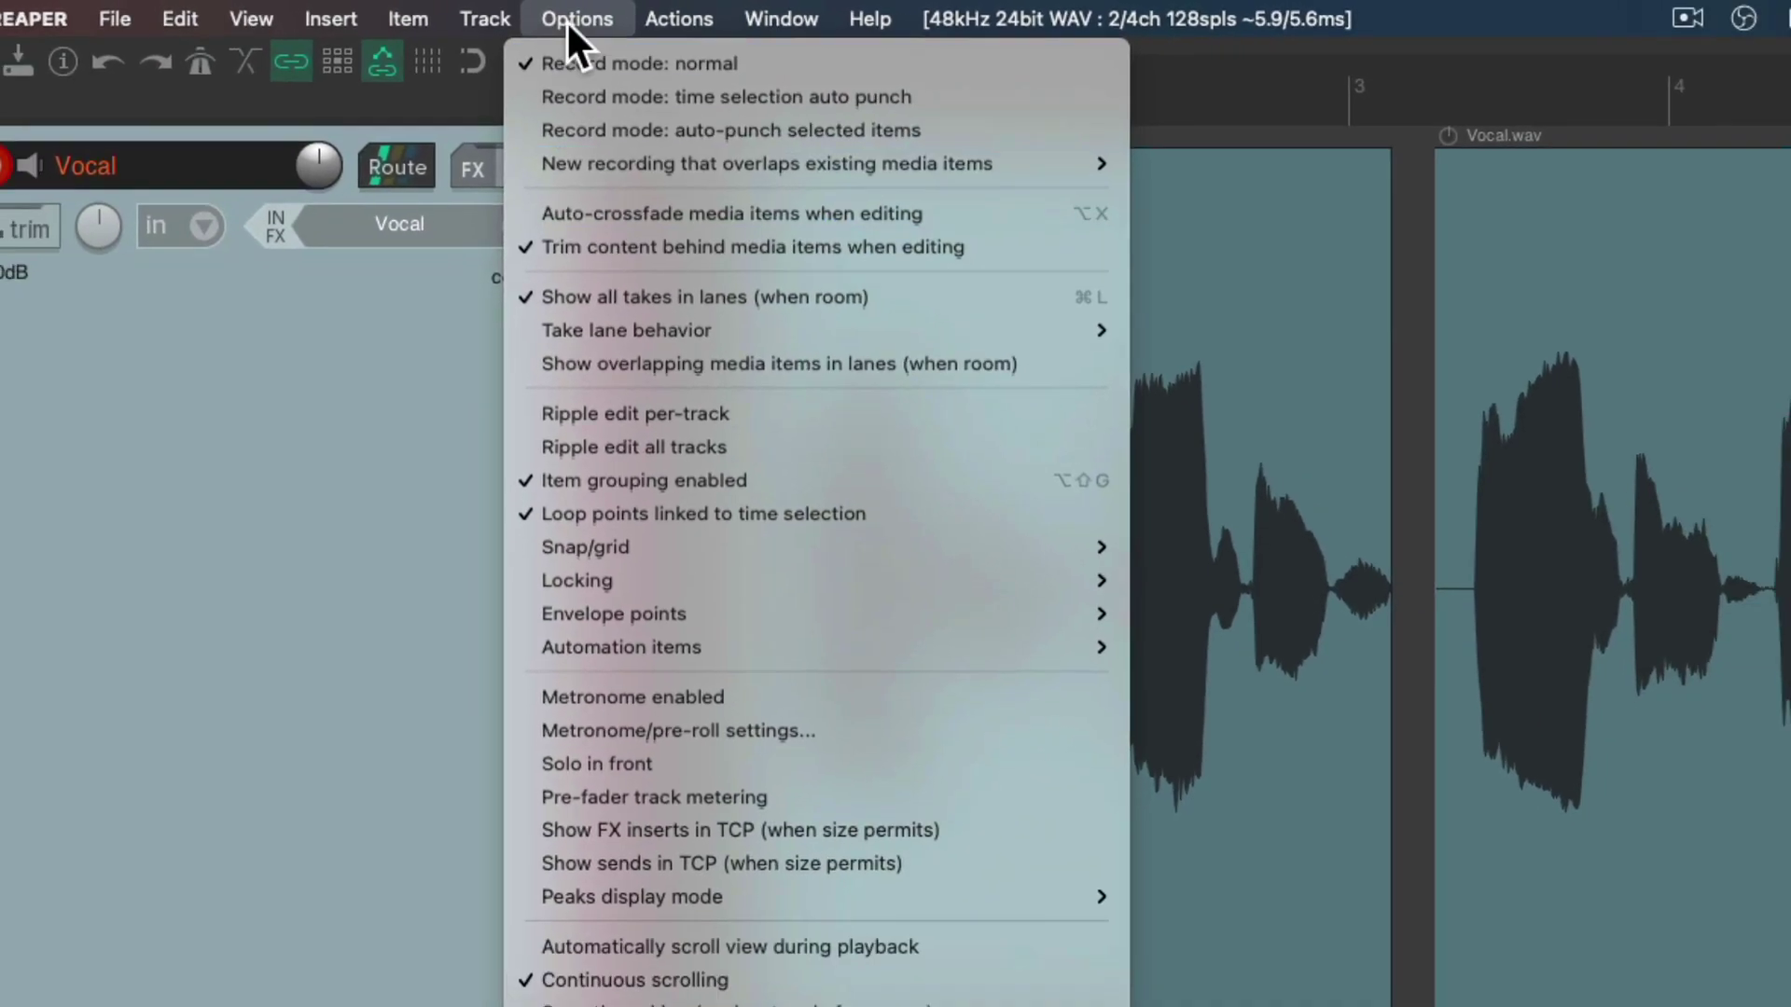
pyautogui.click(584, 21)
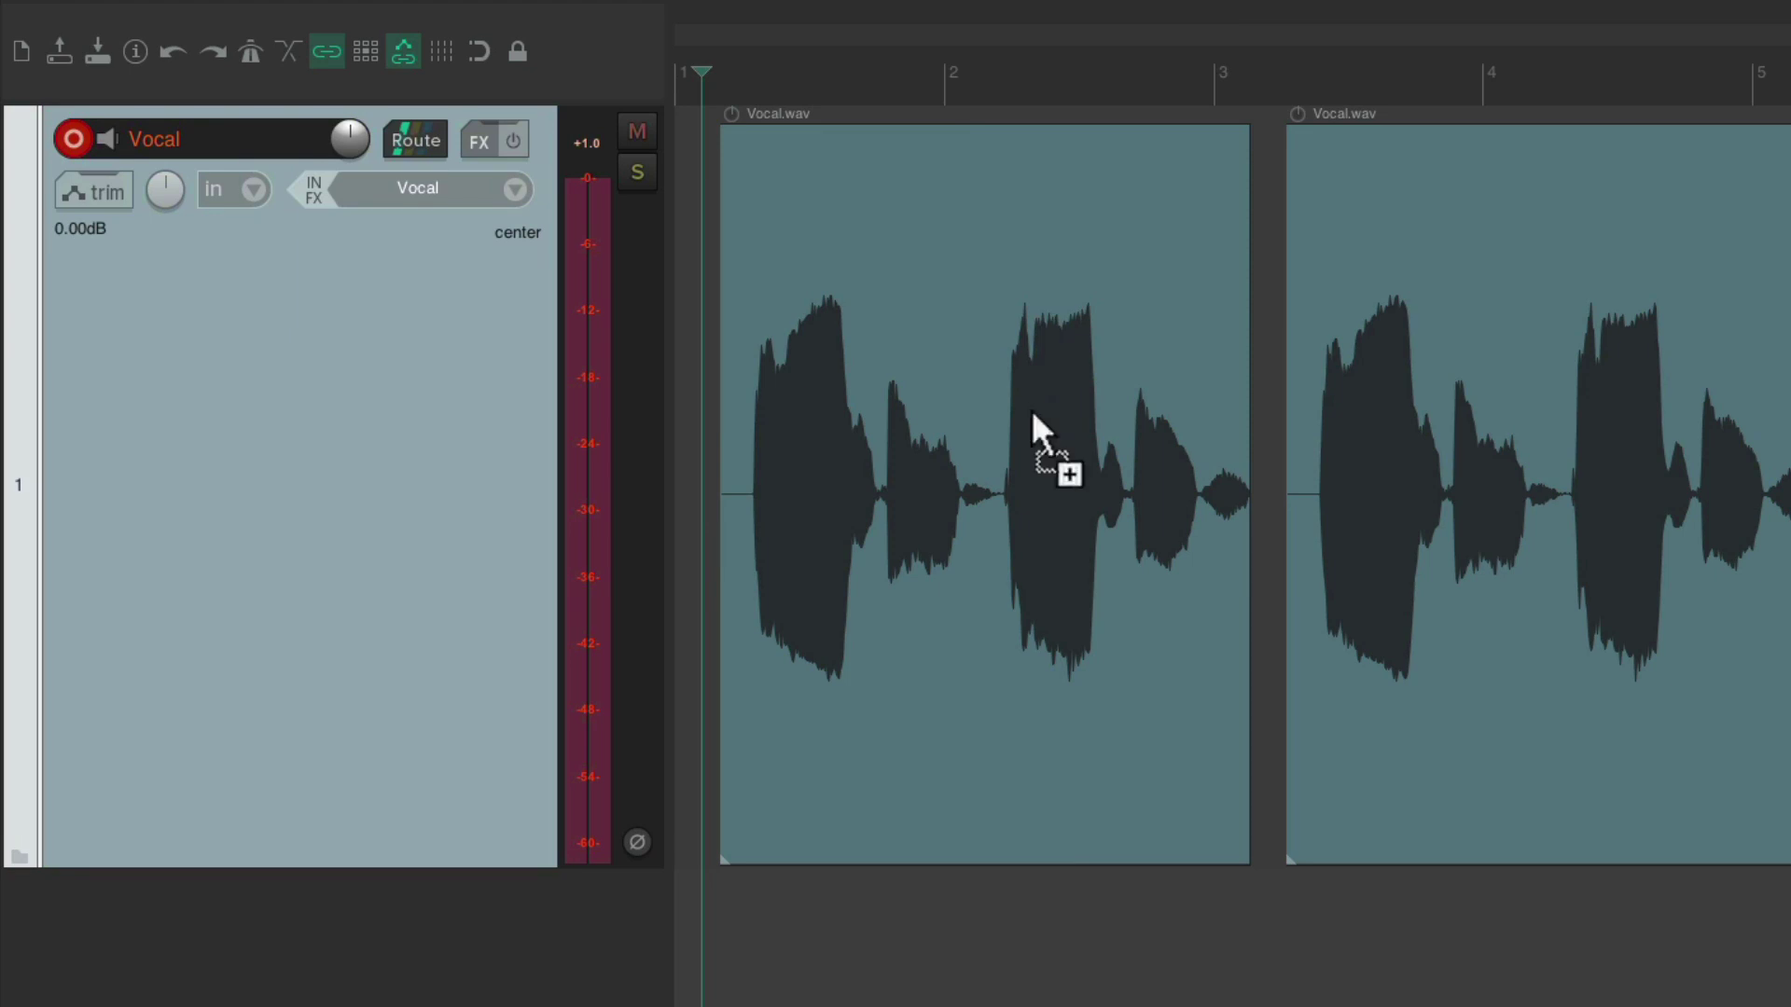
# Record Vocal-03.wav over the vocal item and inspect the trimmed Vocal.wav pieces.
pyautogui.hotkey('ctrl', 'r')
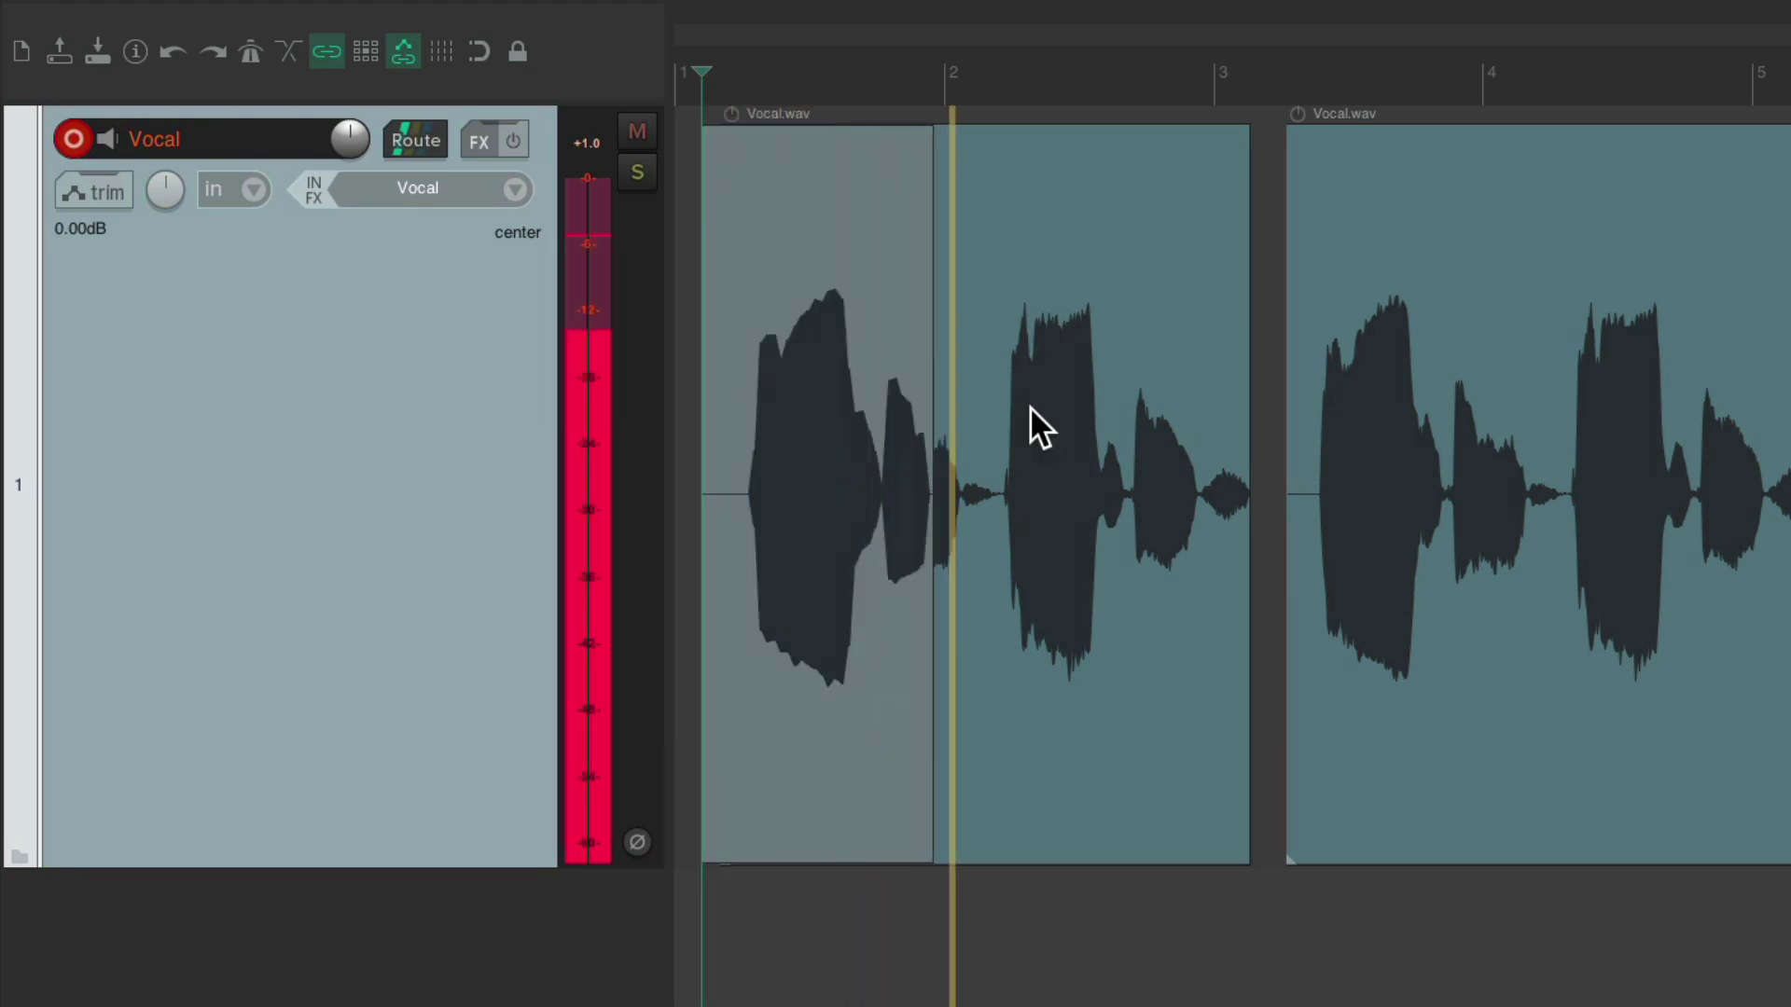
pyautogui.press('space')
pyautogui.click(1092, 242)
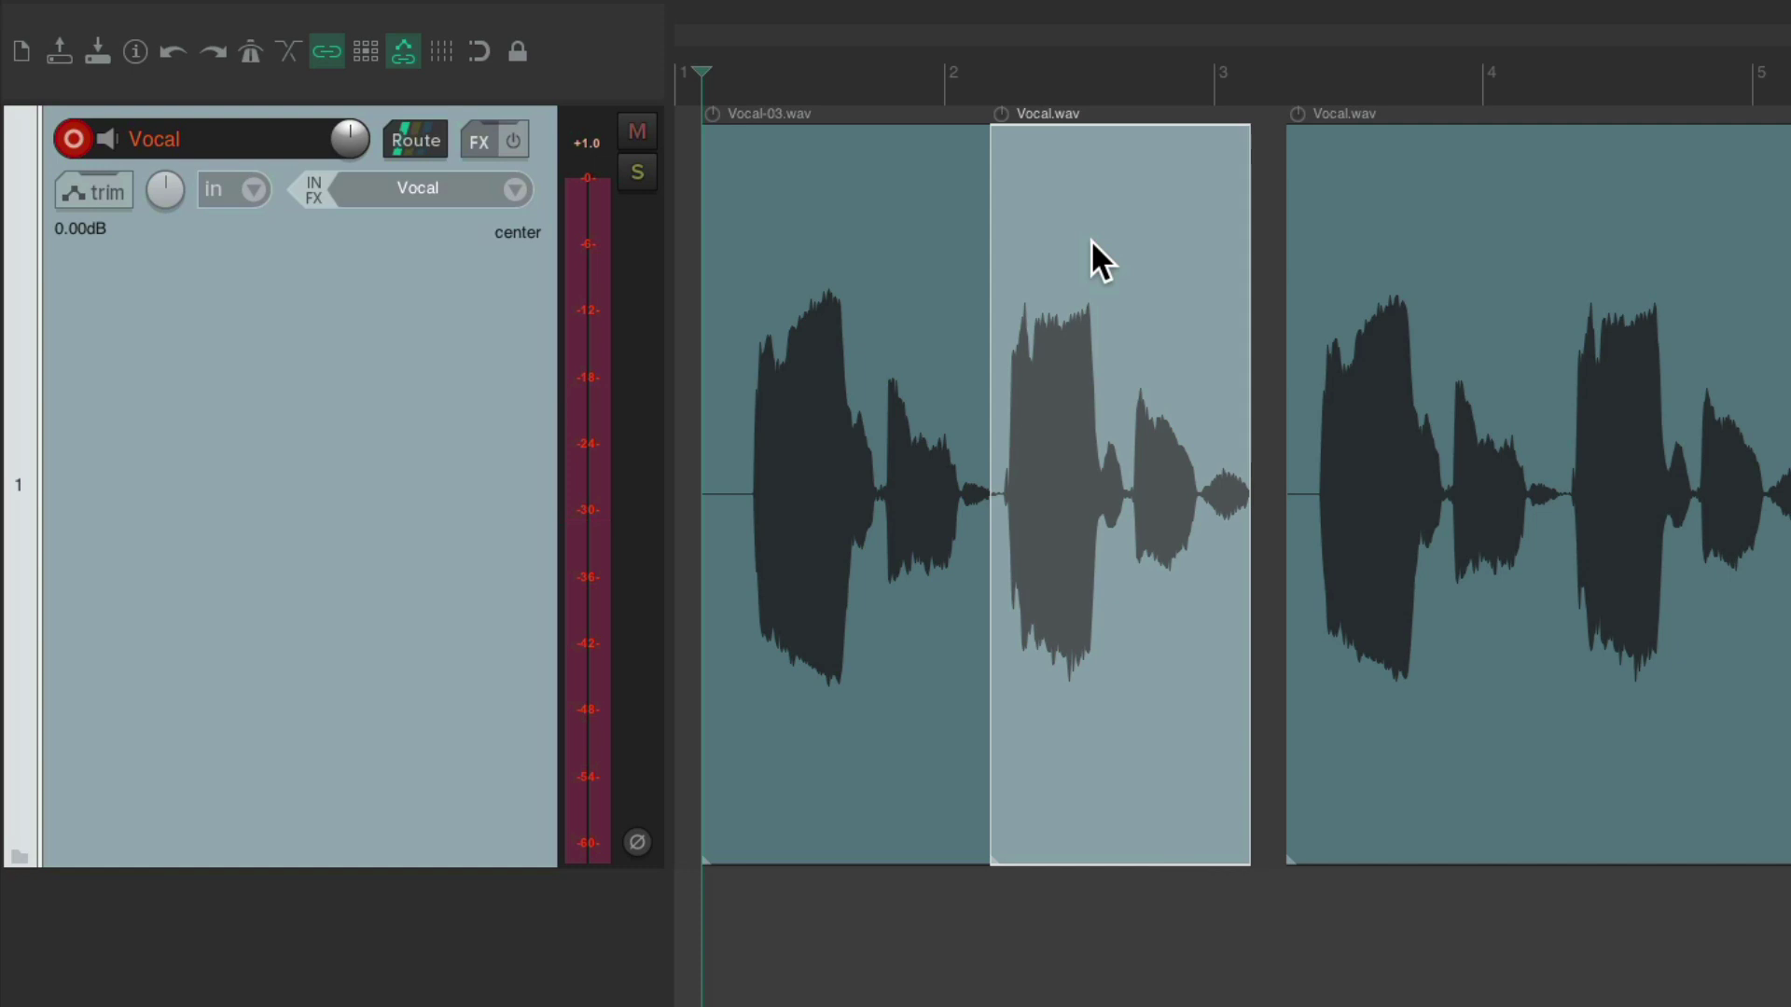
pyautogui.click(859, 243)
pyautogui.click(1128, 211)
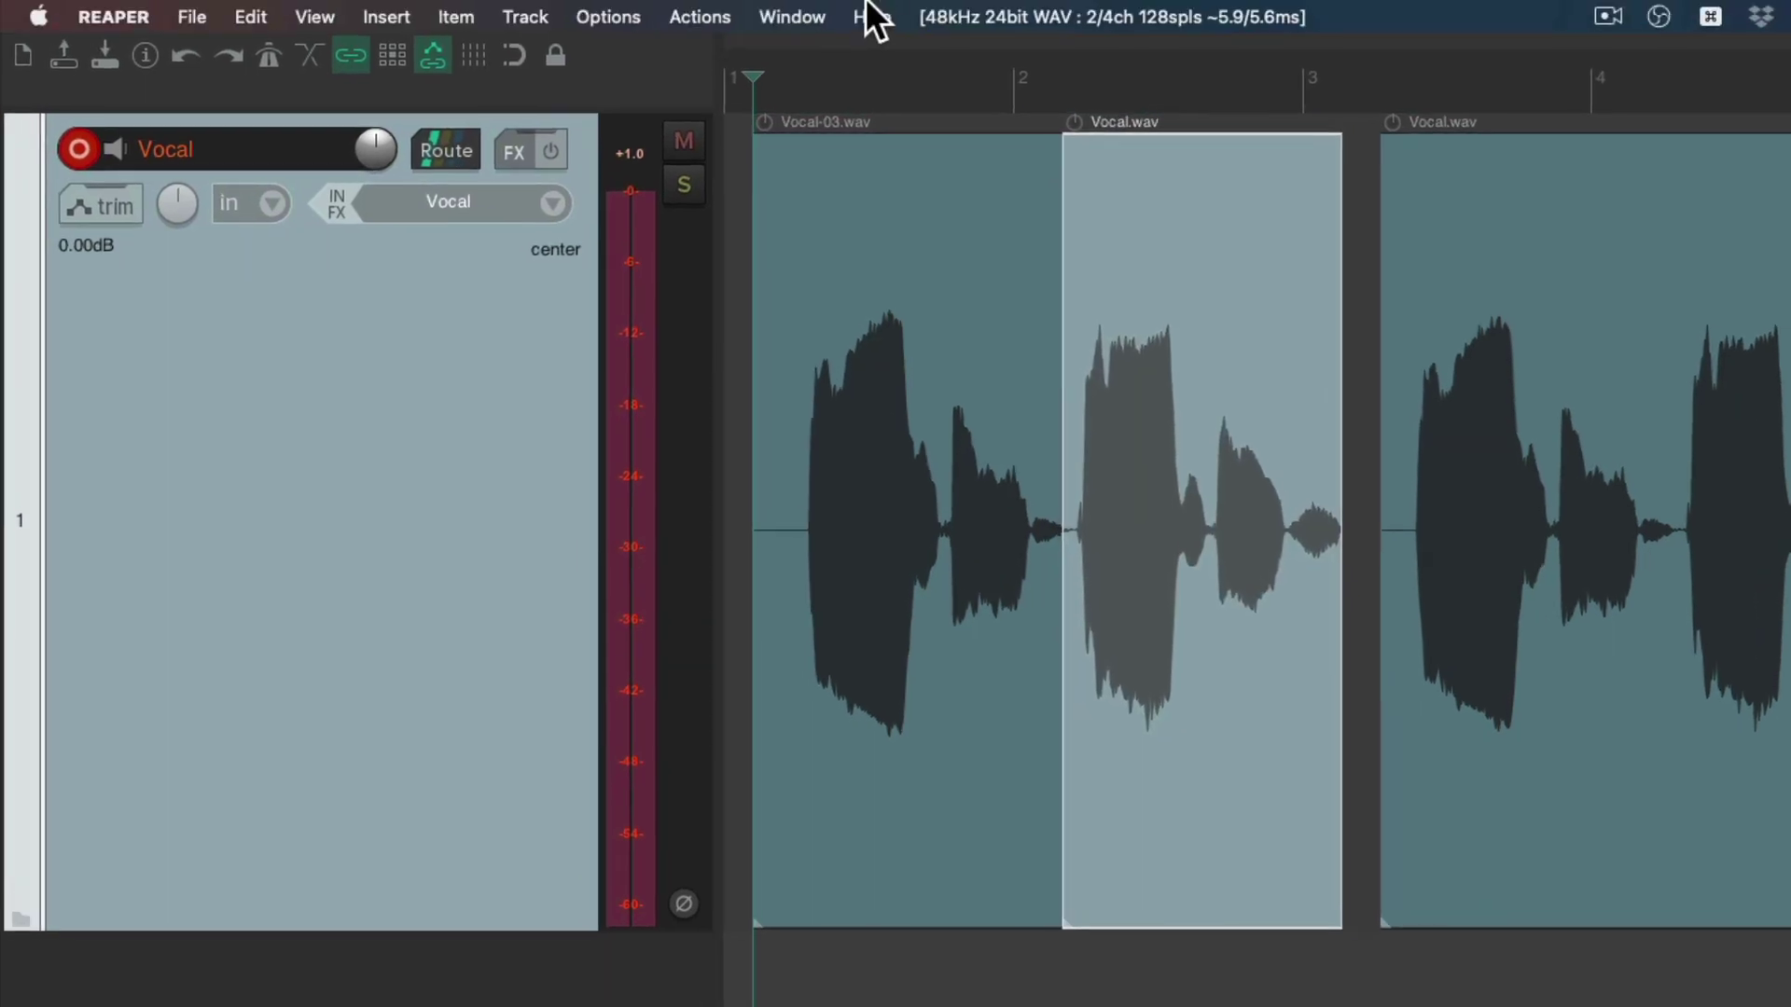
# Toggle trimming, undo the recording, record Vocal-04.wav from bar 1, and leave a small gap.
pyautogui.click(620, 19)
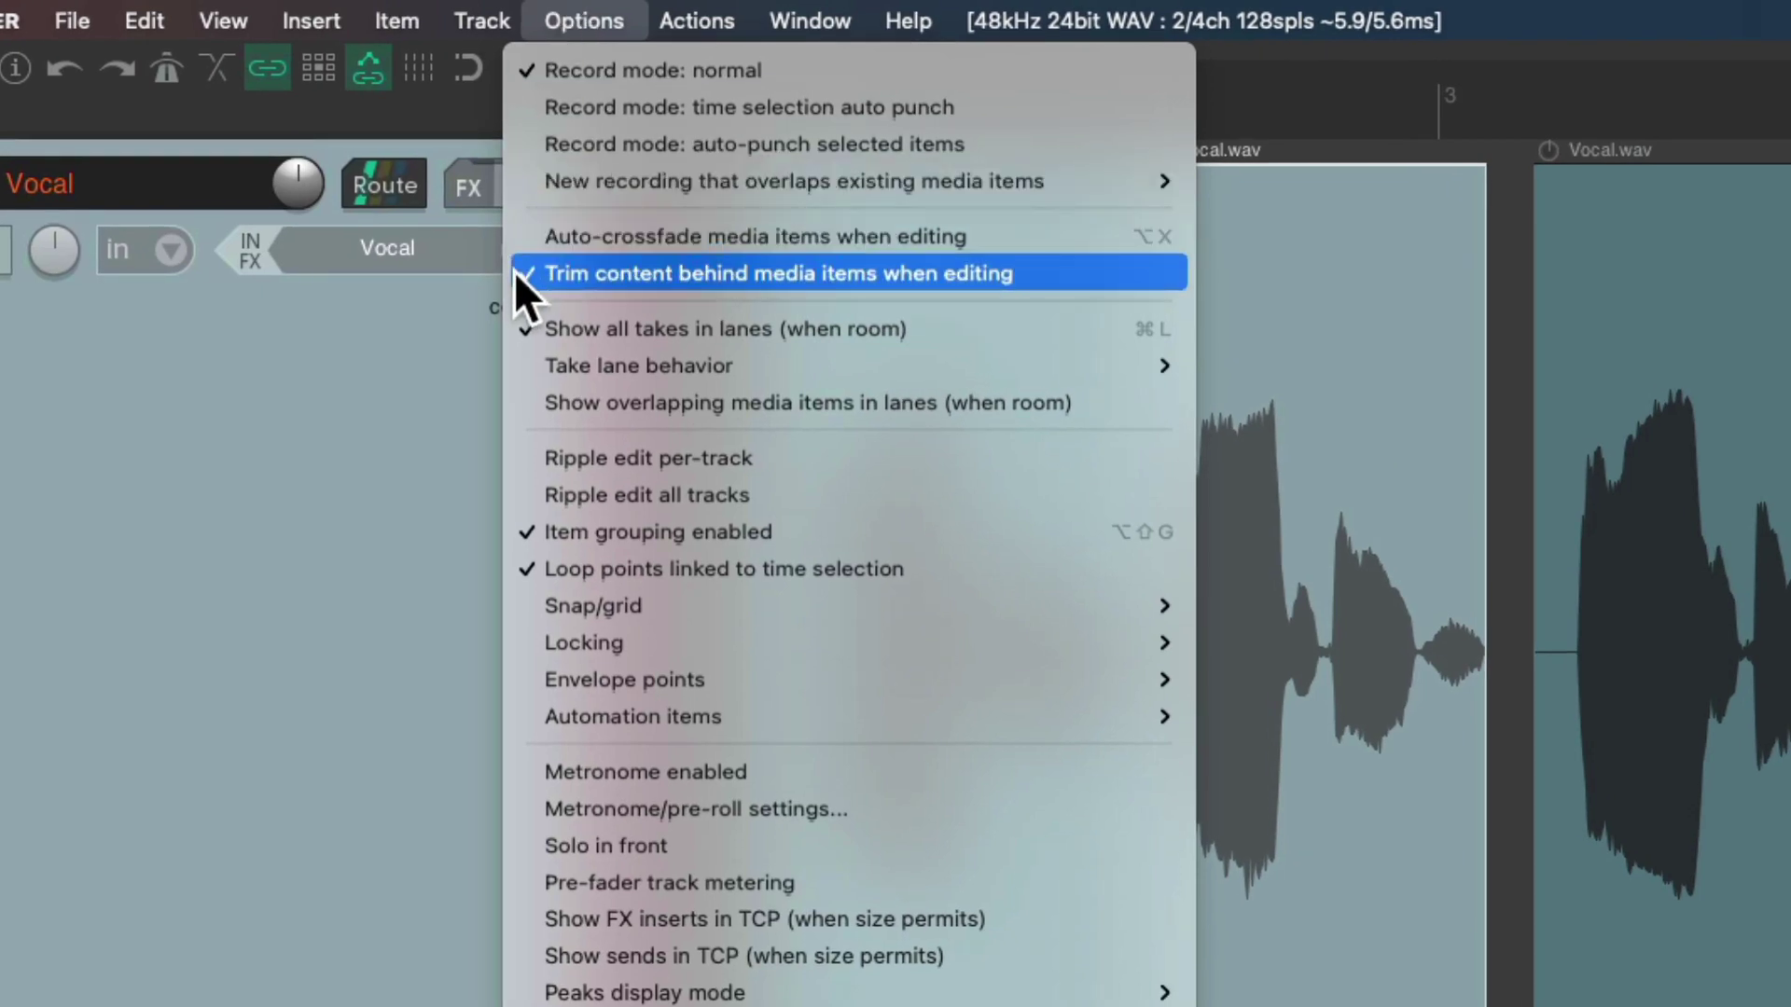
pyautogui.click(514, 272)
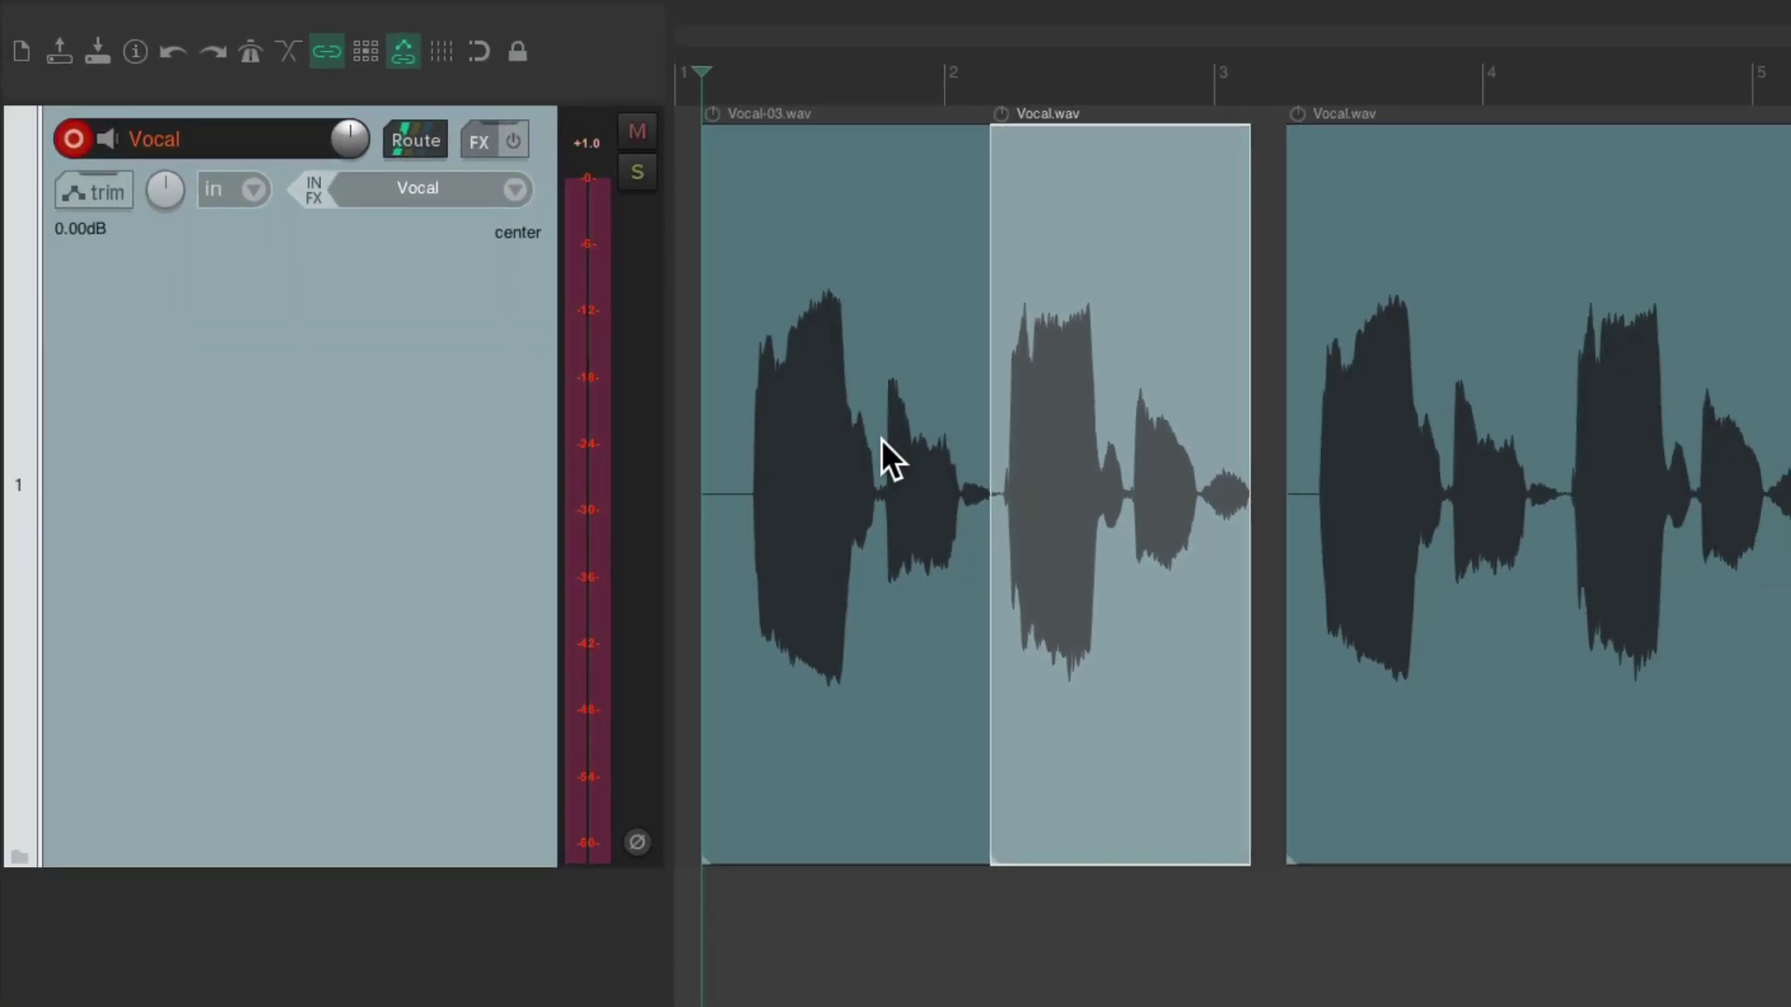
pyautogui.hotkey('ctrl', 'z')
pyautogui.hotkey('ctrl', 'r')
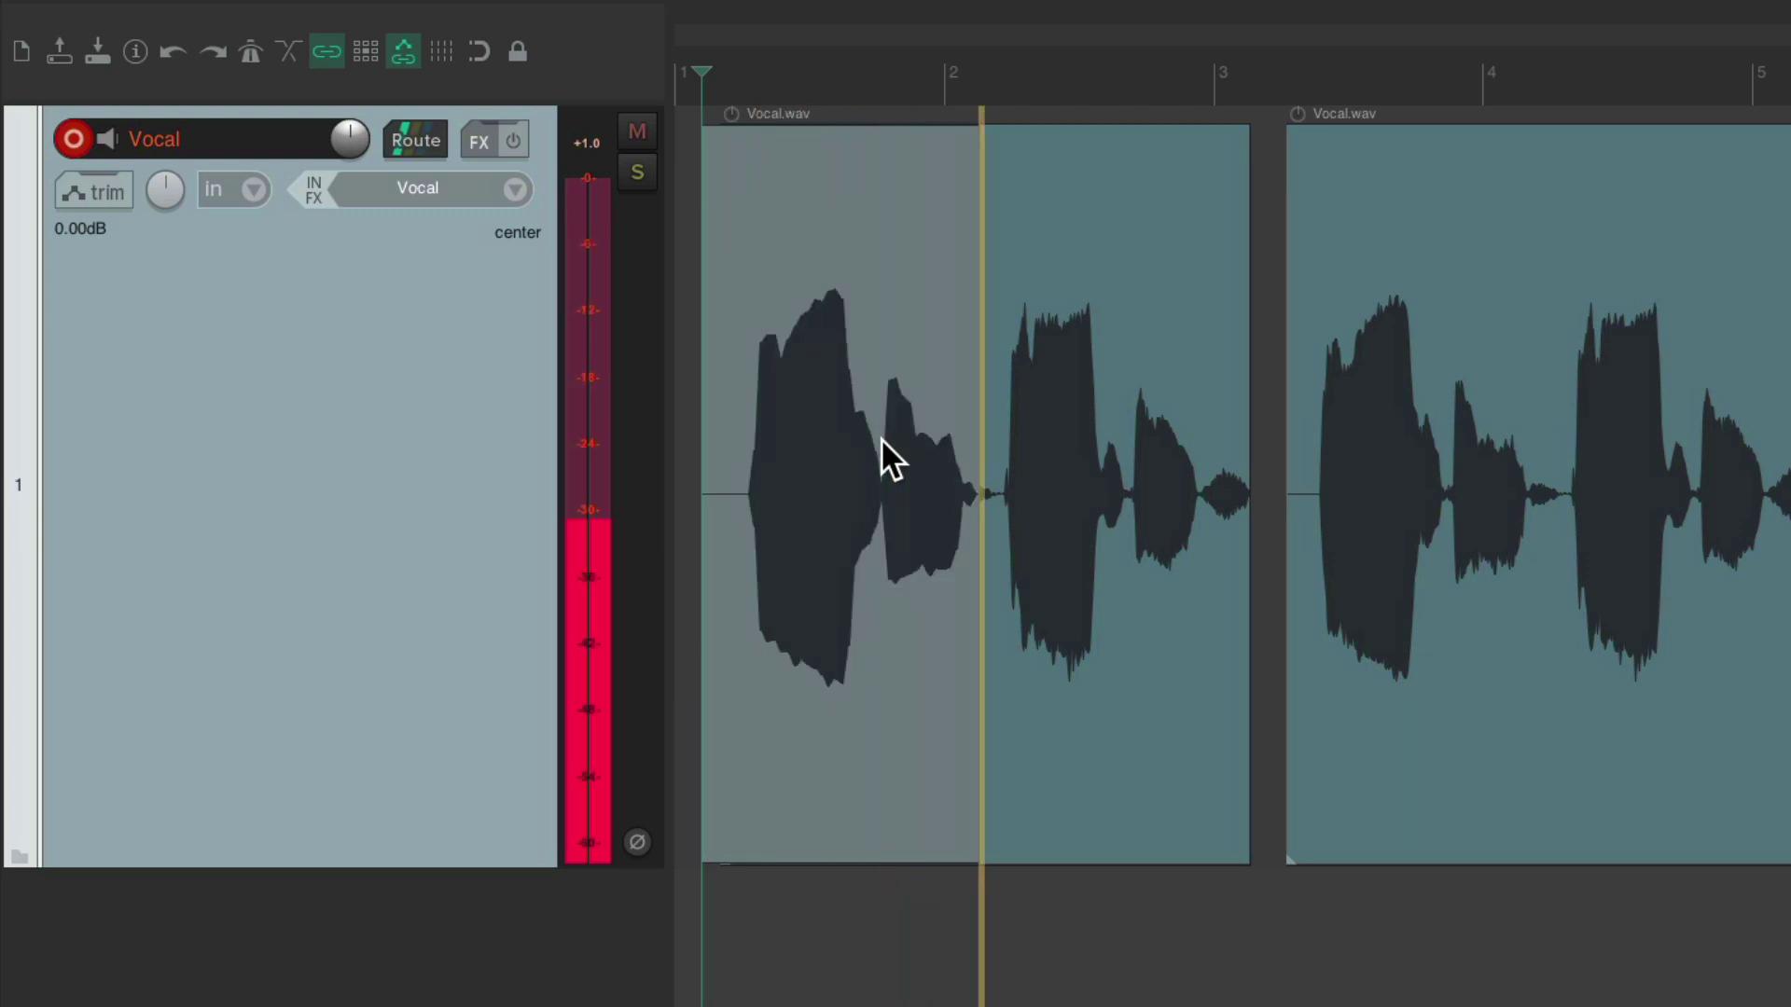
pyautogui.press('space')
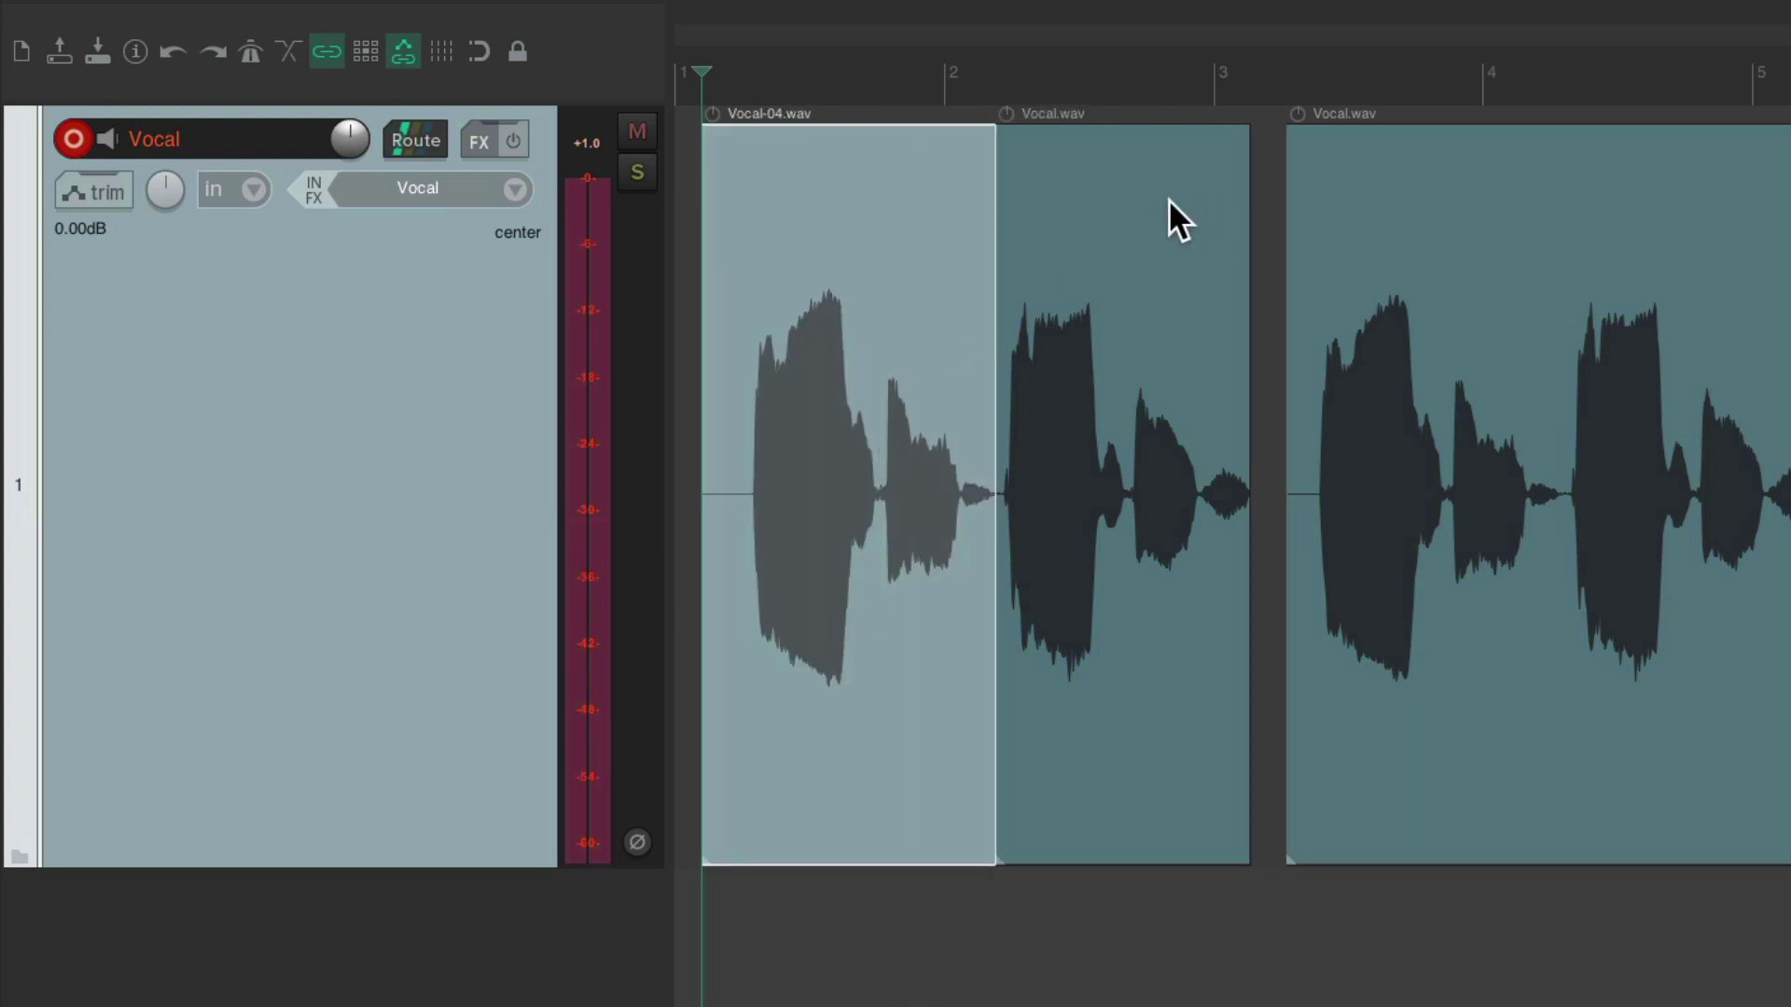
pyautogui.moveTo(1168, 199); pyautogui.dragTo(1184, 205)
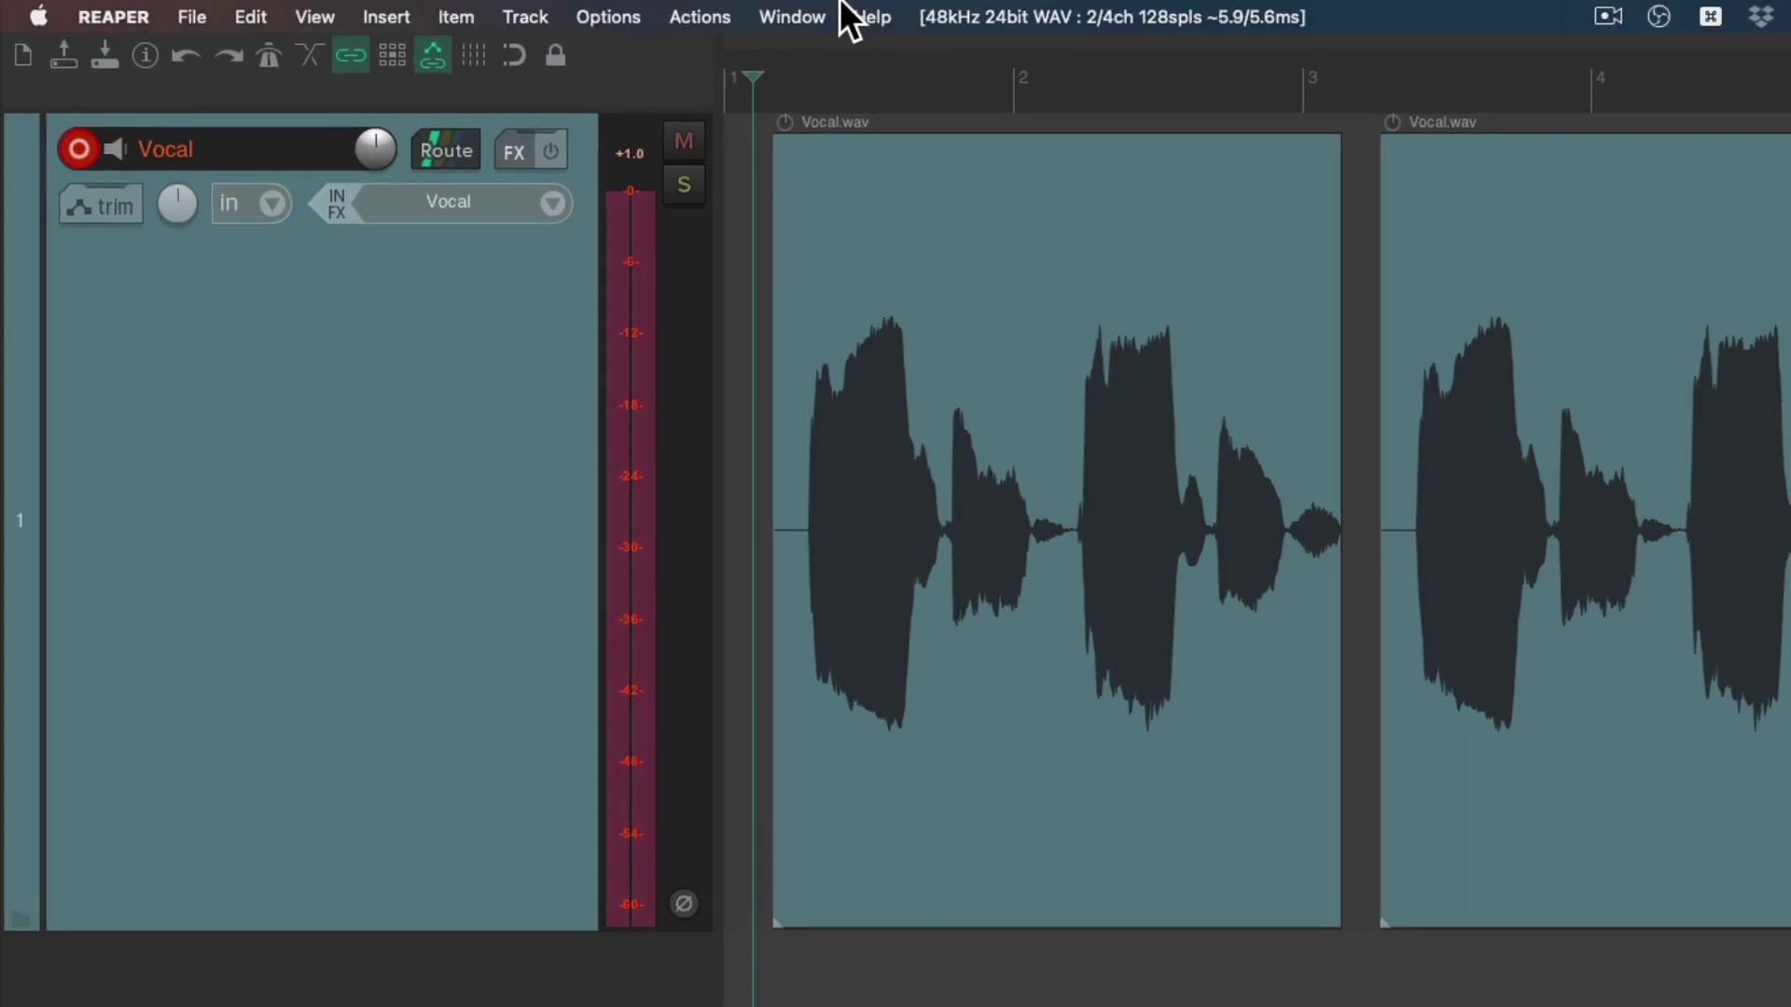
# Switch trimming content behind items on, test an overlap, and undo to full length.
pyautogui.click(611, 16)
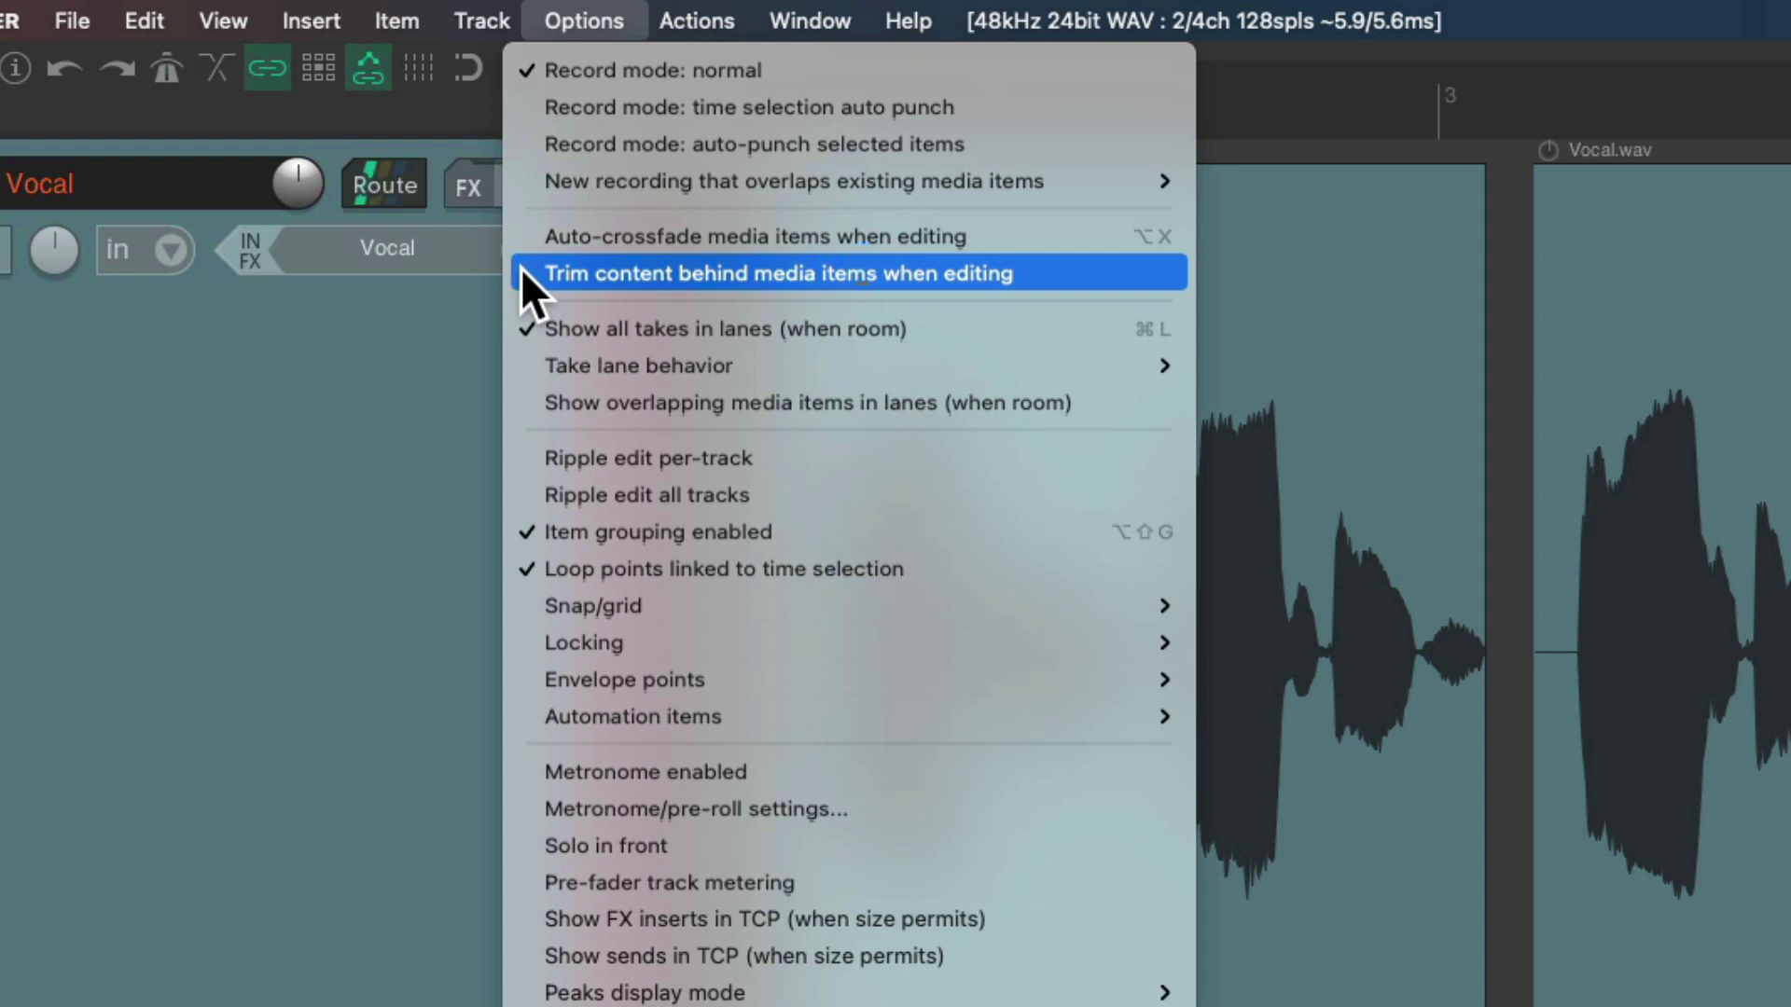
pyautogui.click(525, 273)
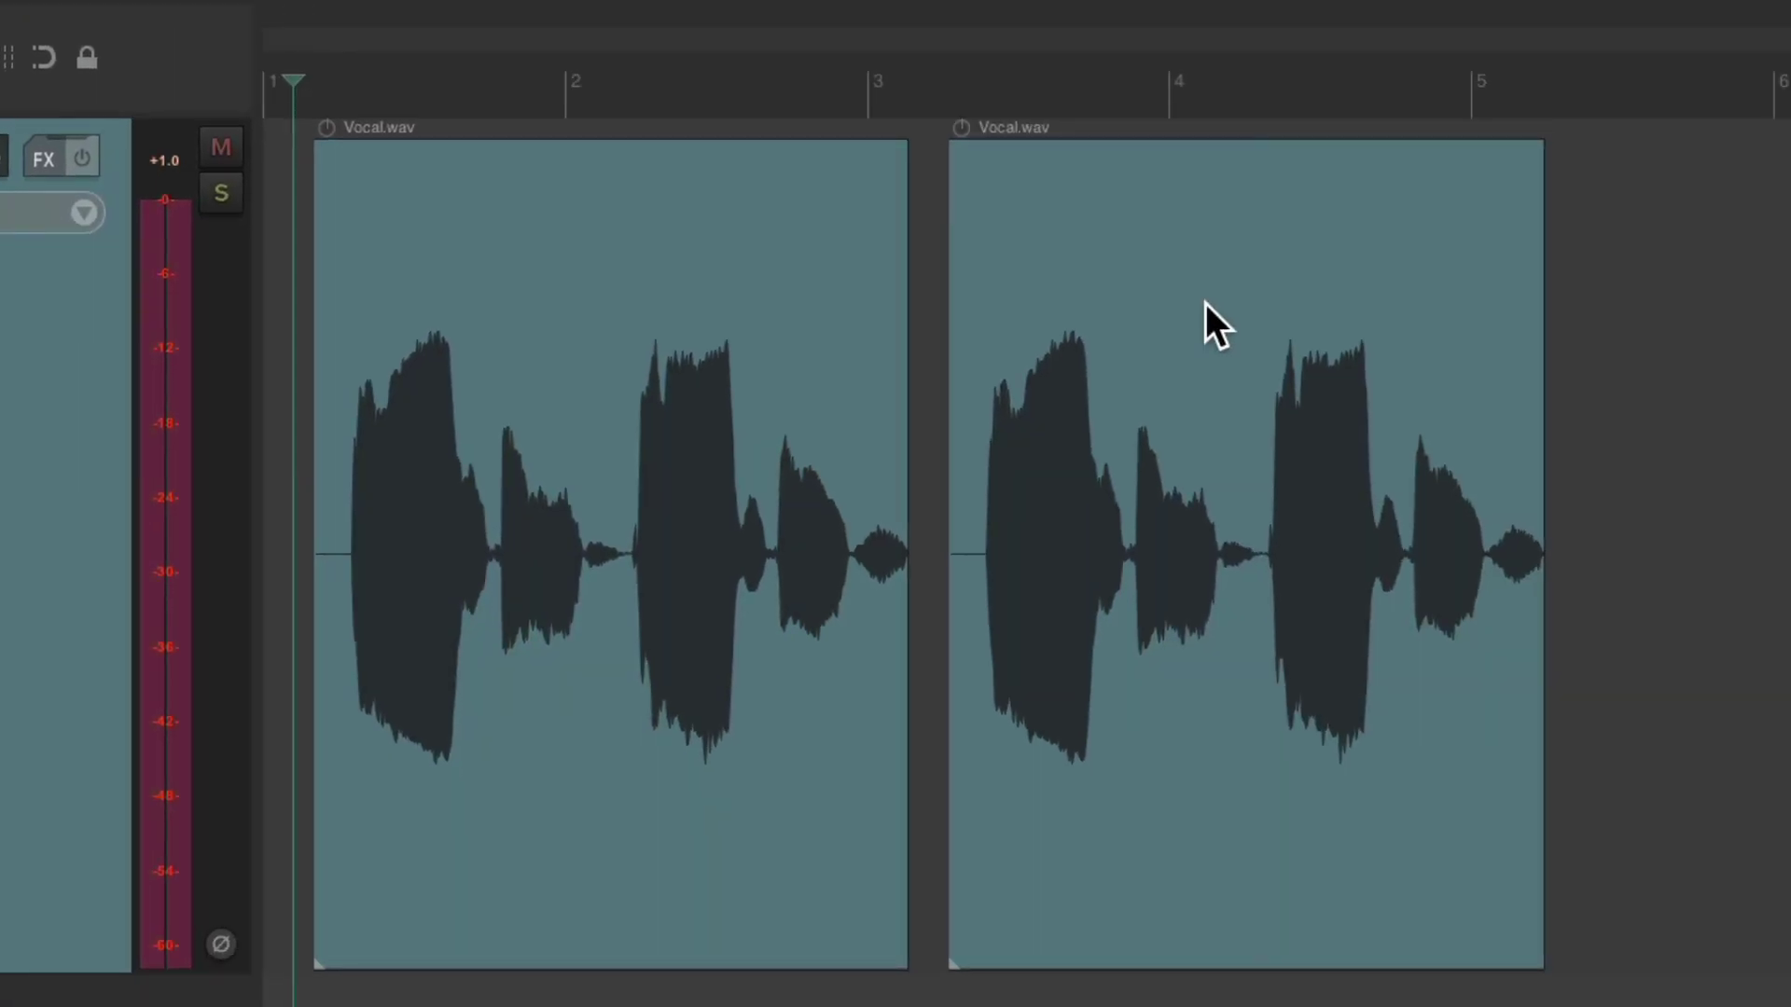
pyautogui.moveTo(1123, 299); pyautogui.dragTo(813, 270)
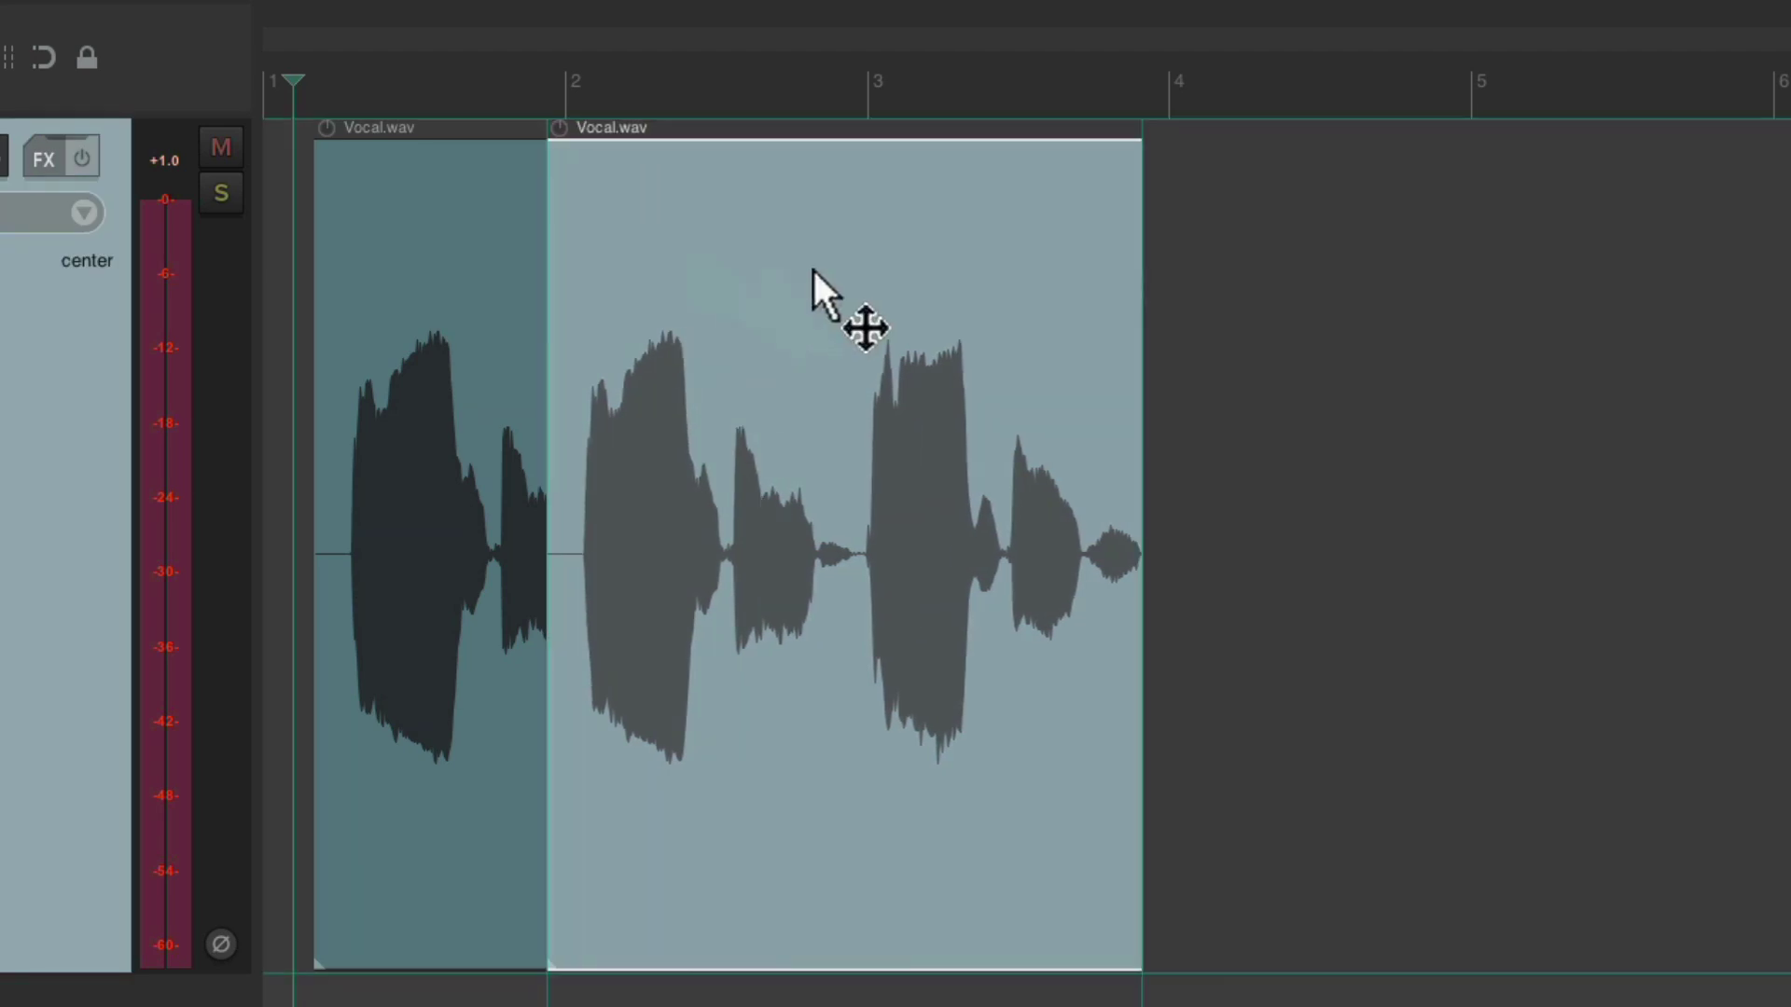
pyautogui.hotkey('ctrl', 'z')
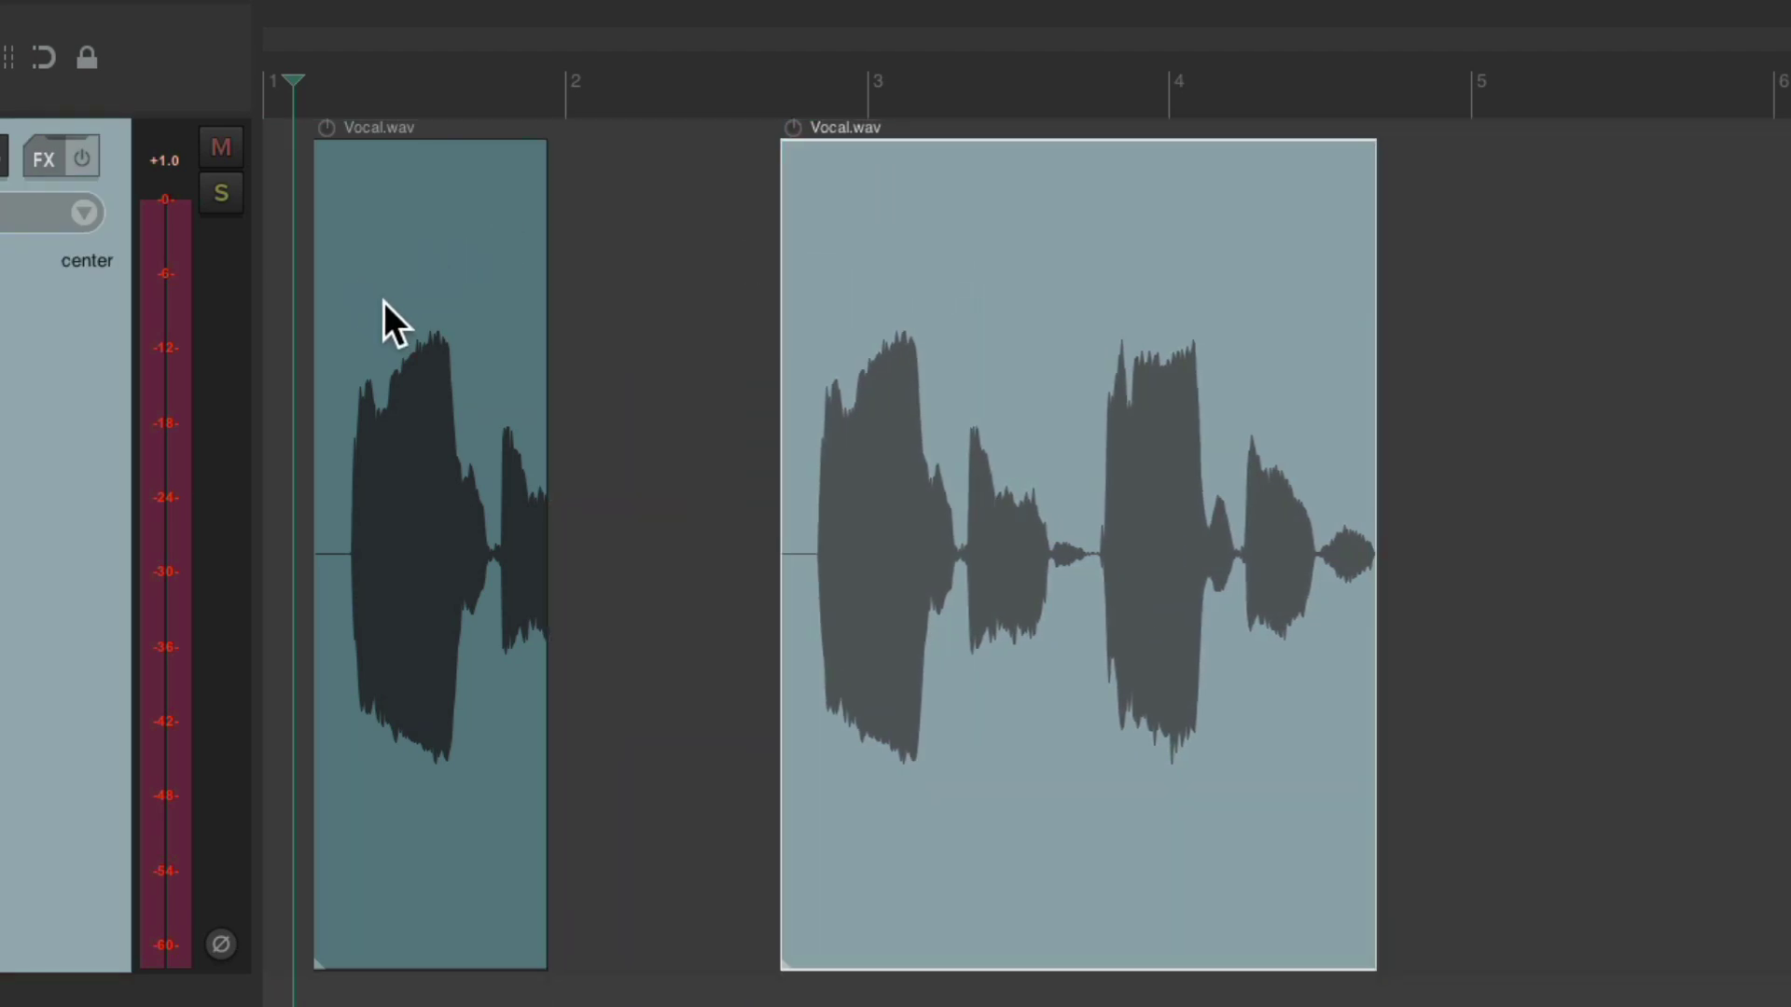
pyautogui.hotkey('ctrl', 'z')
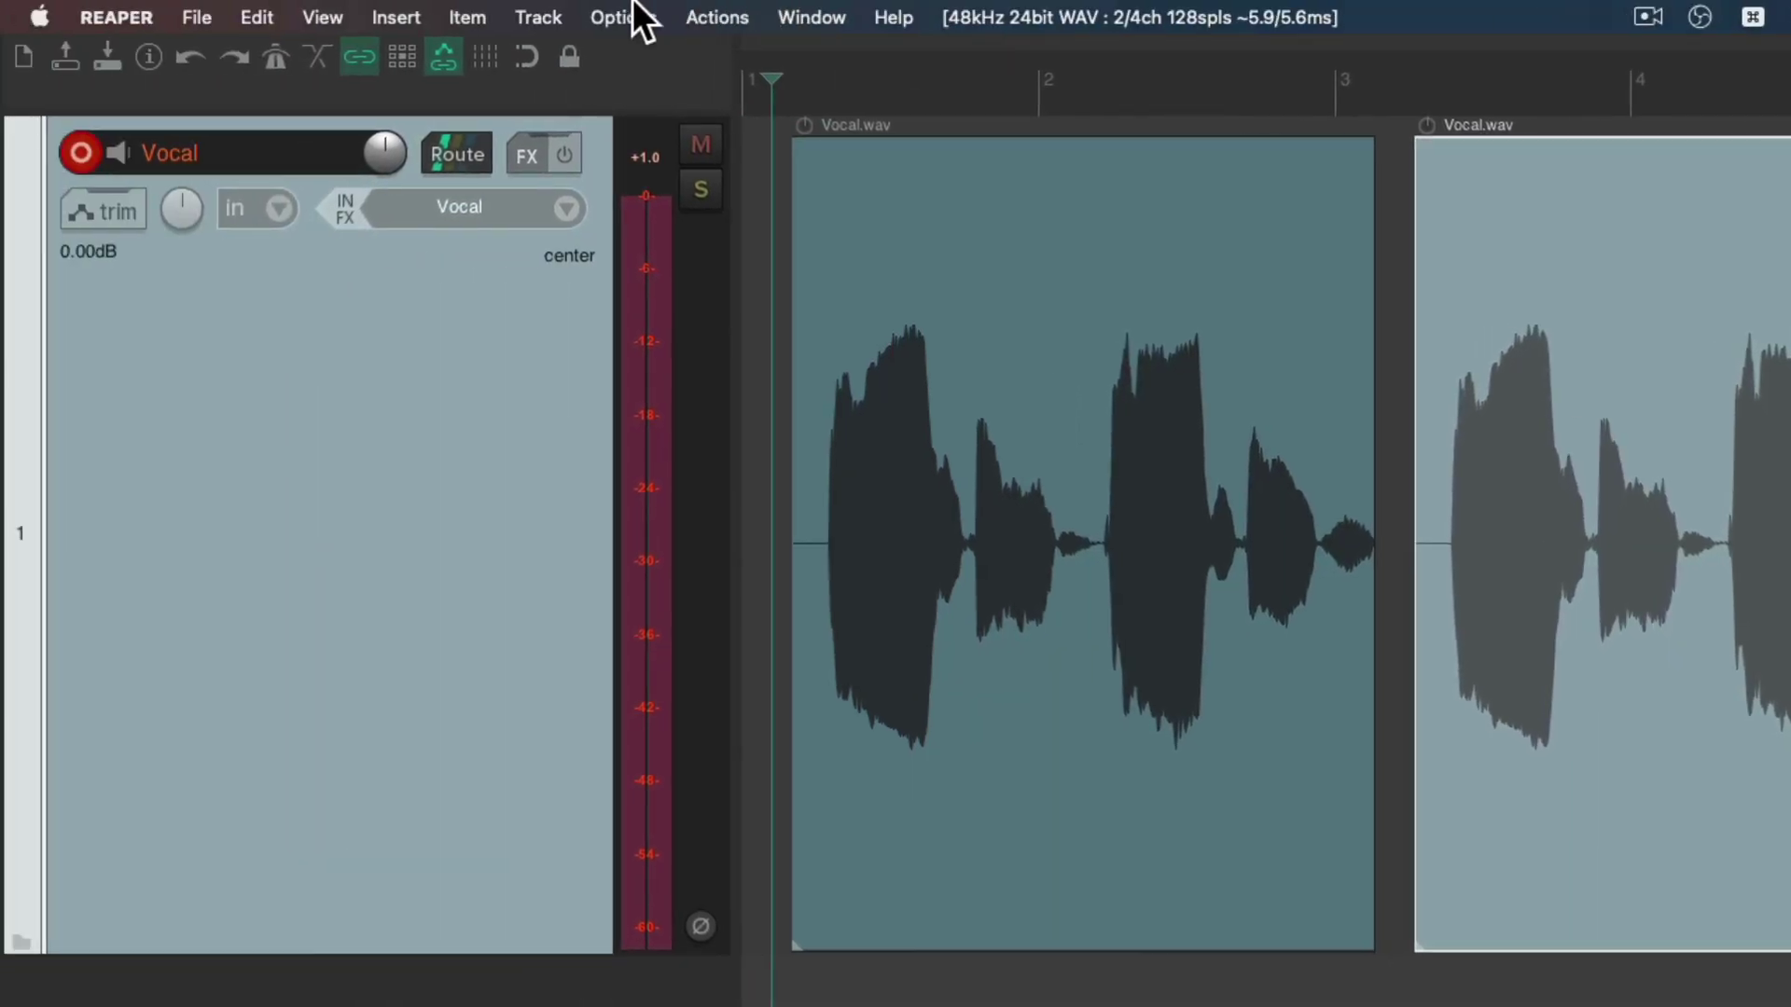
# Switch trimming off, overlap the second vocal item onto the first, and play it back.
pyautogui.click(627, 17)
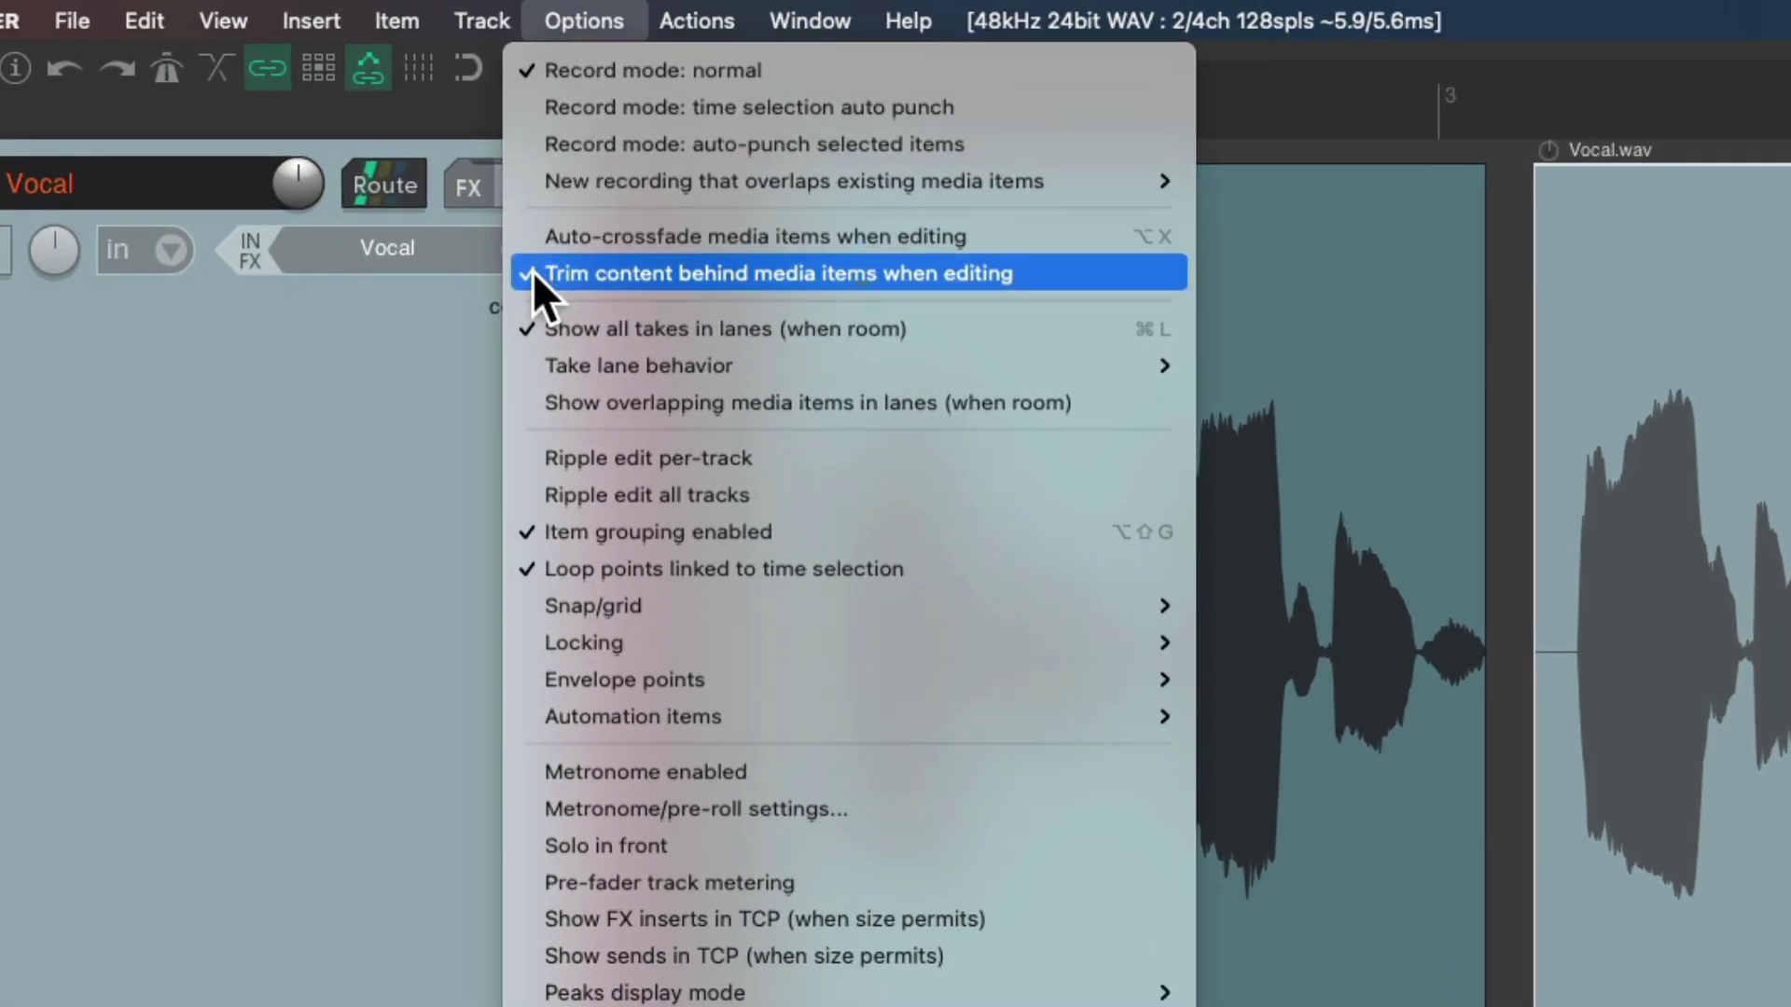
pyautogui.click(533, 272)
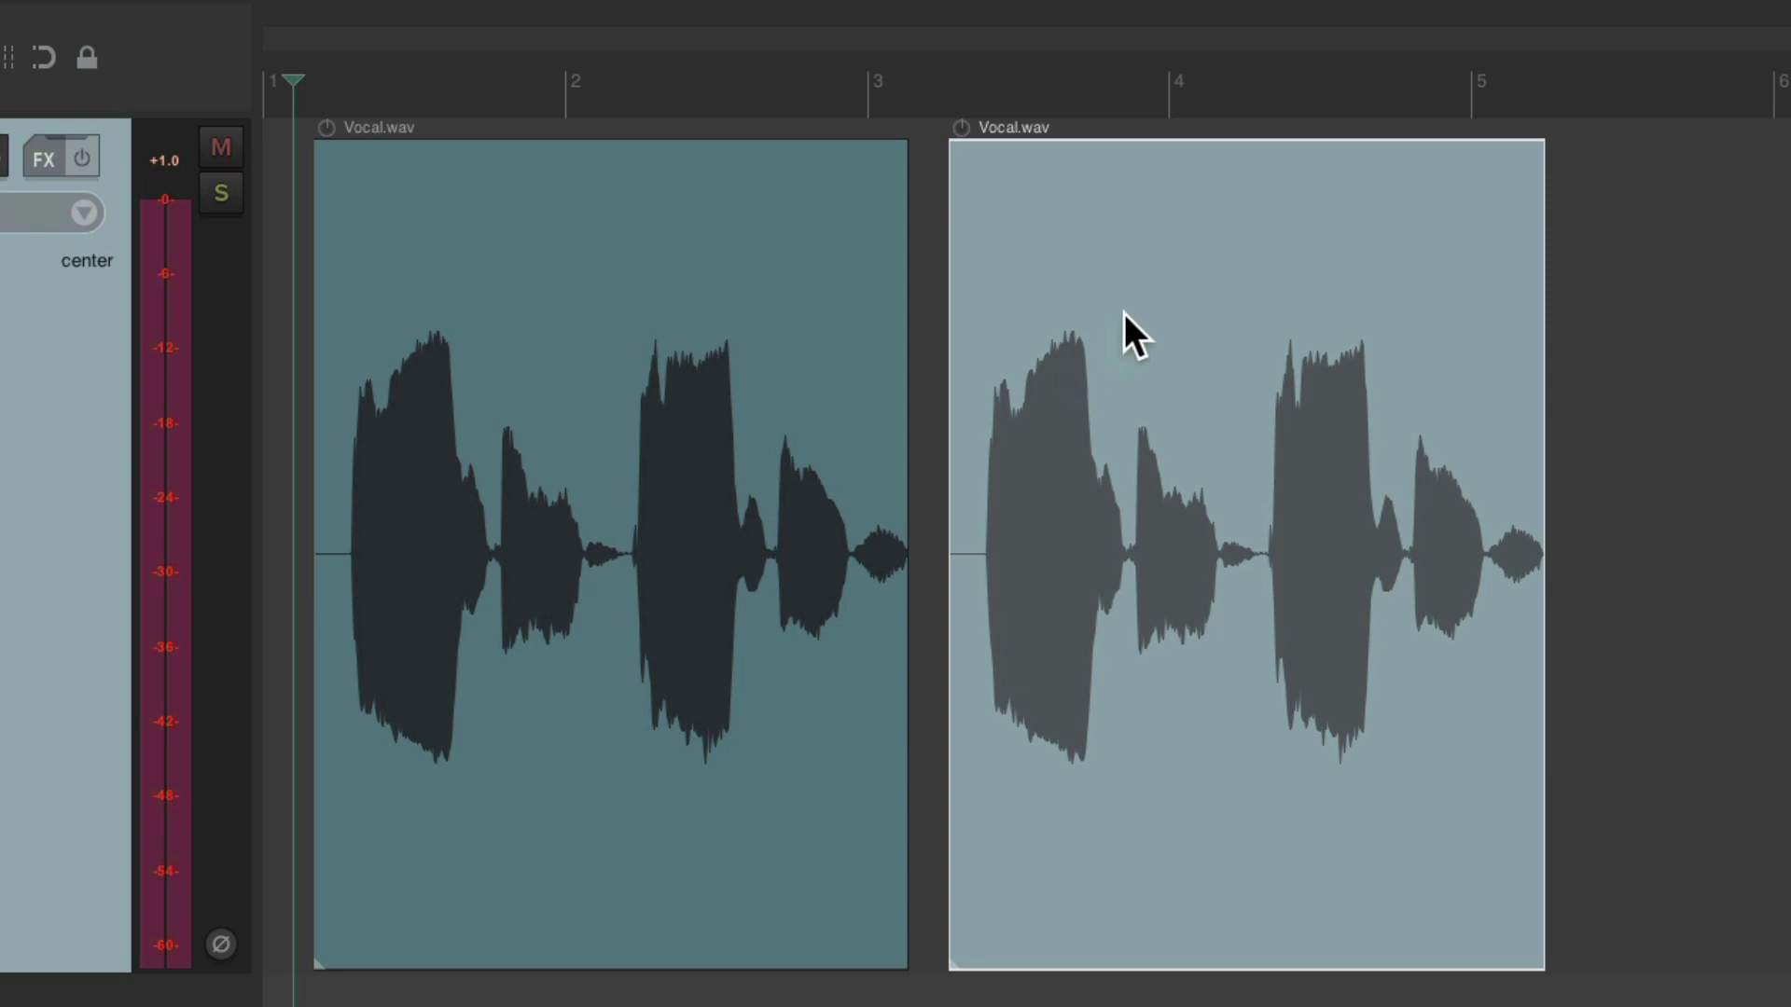
pyautogui.moveTo(1123, 313); pyautogui.dragTo(582, 358)
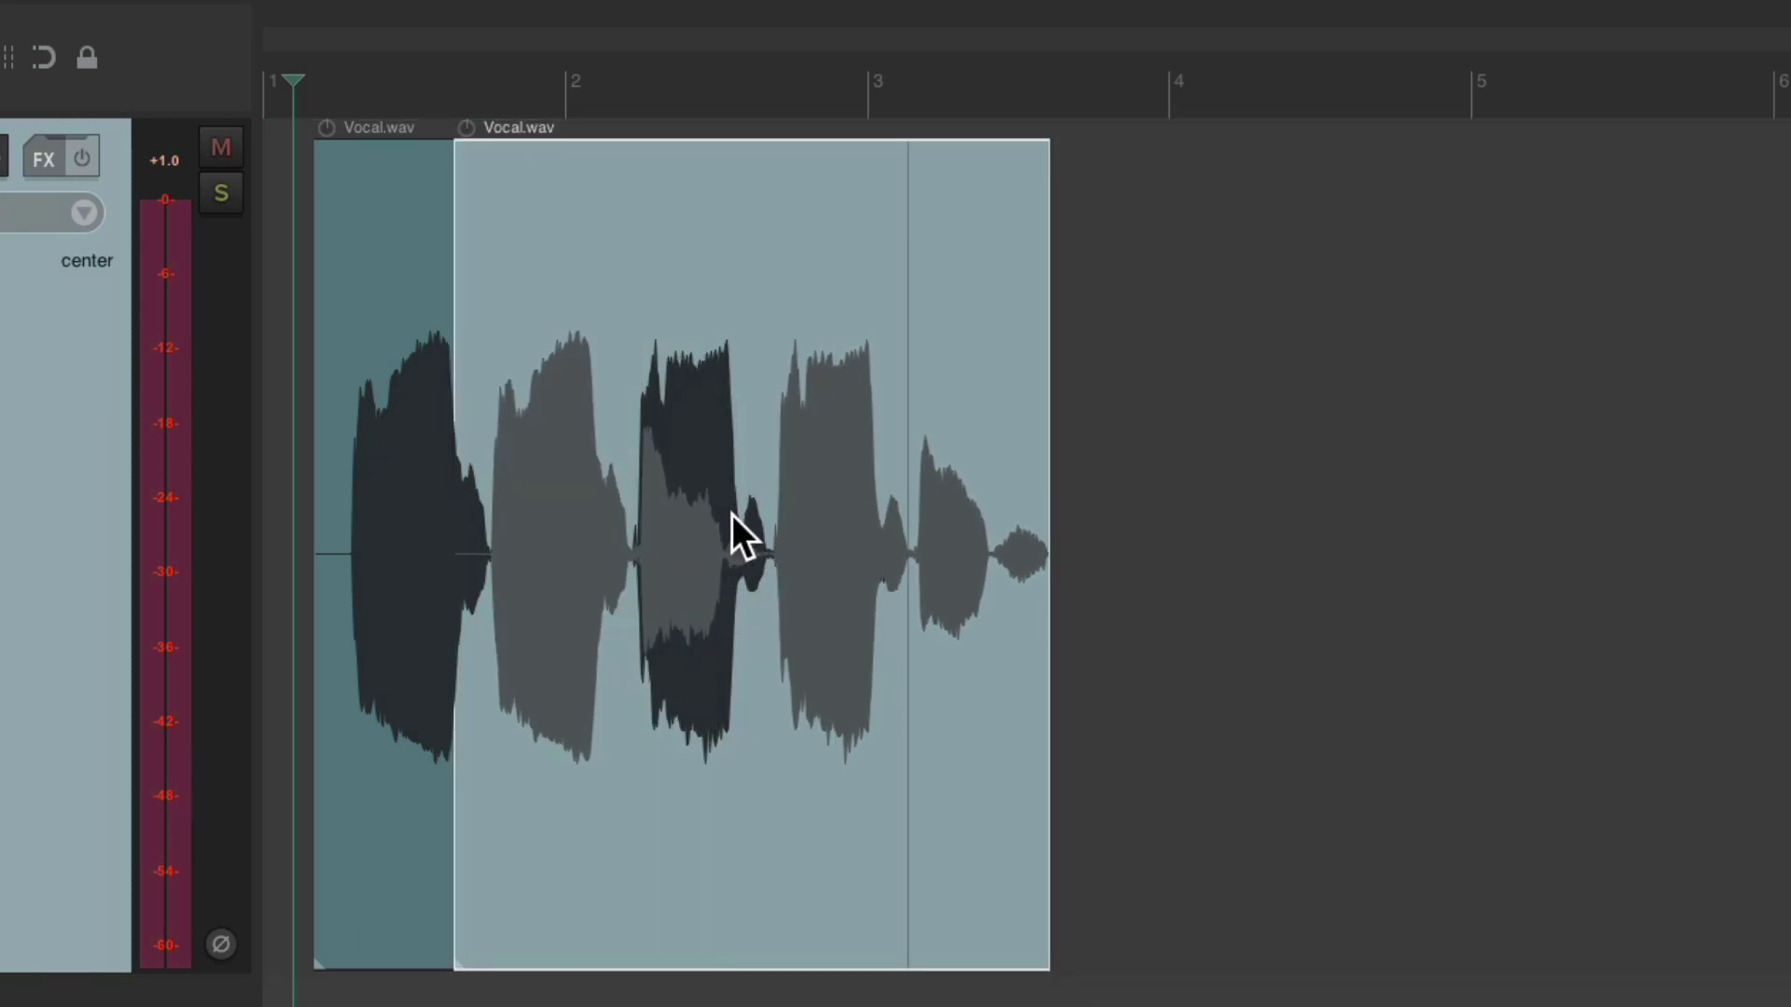
pyautogui.press('space')
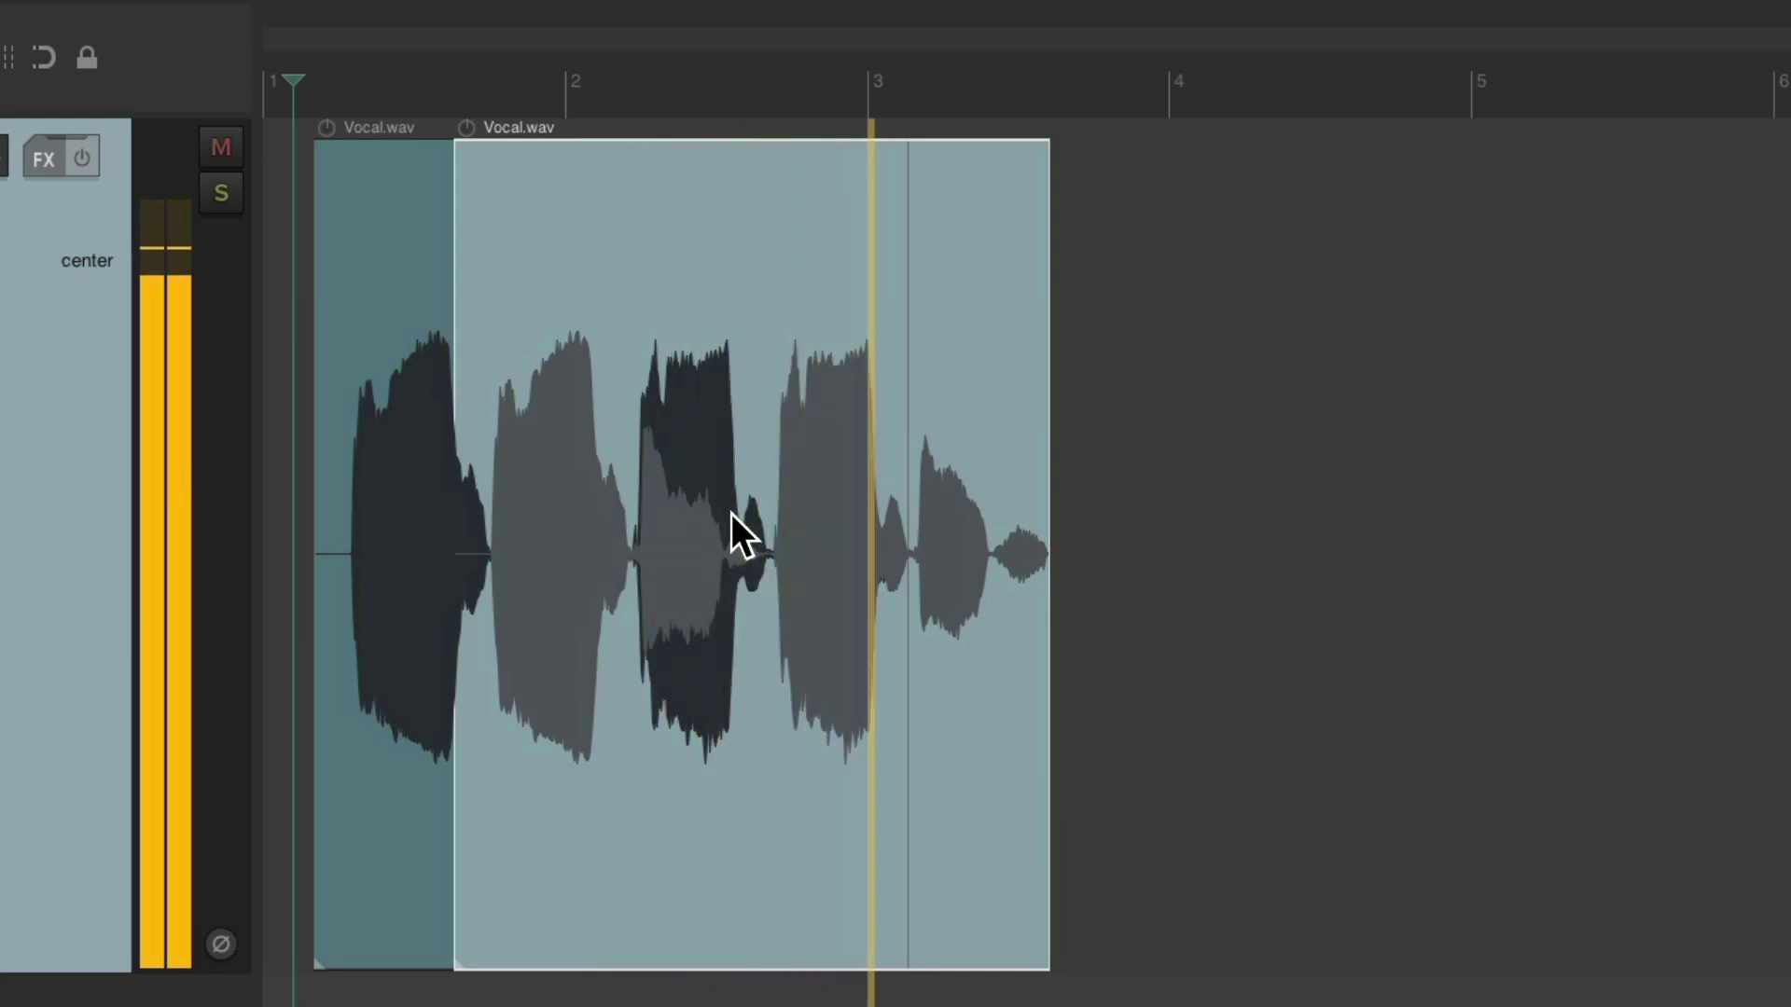
pyautogui.press('space')
# Move the second vocal item clear and delete the first vocal item.
pyautogui.moveTo(617, 271); pyautogui.dragTo(1115, 300)
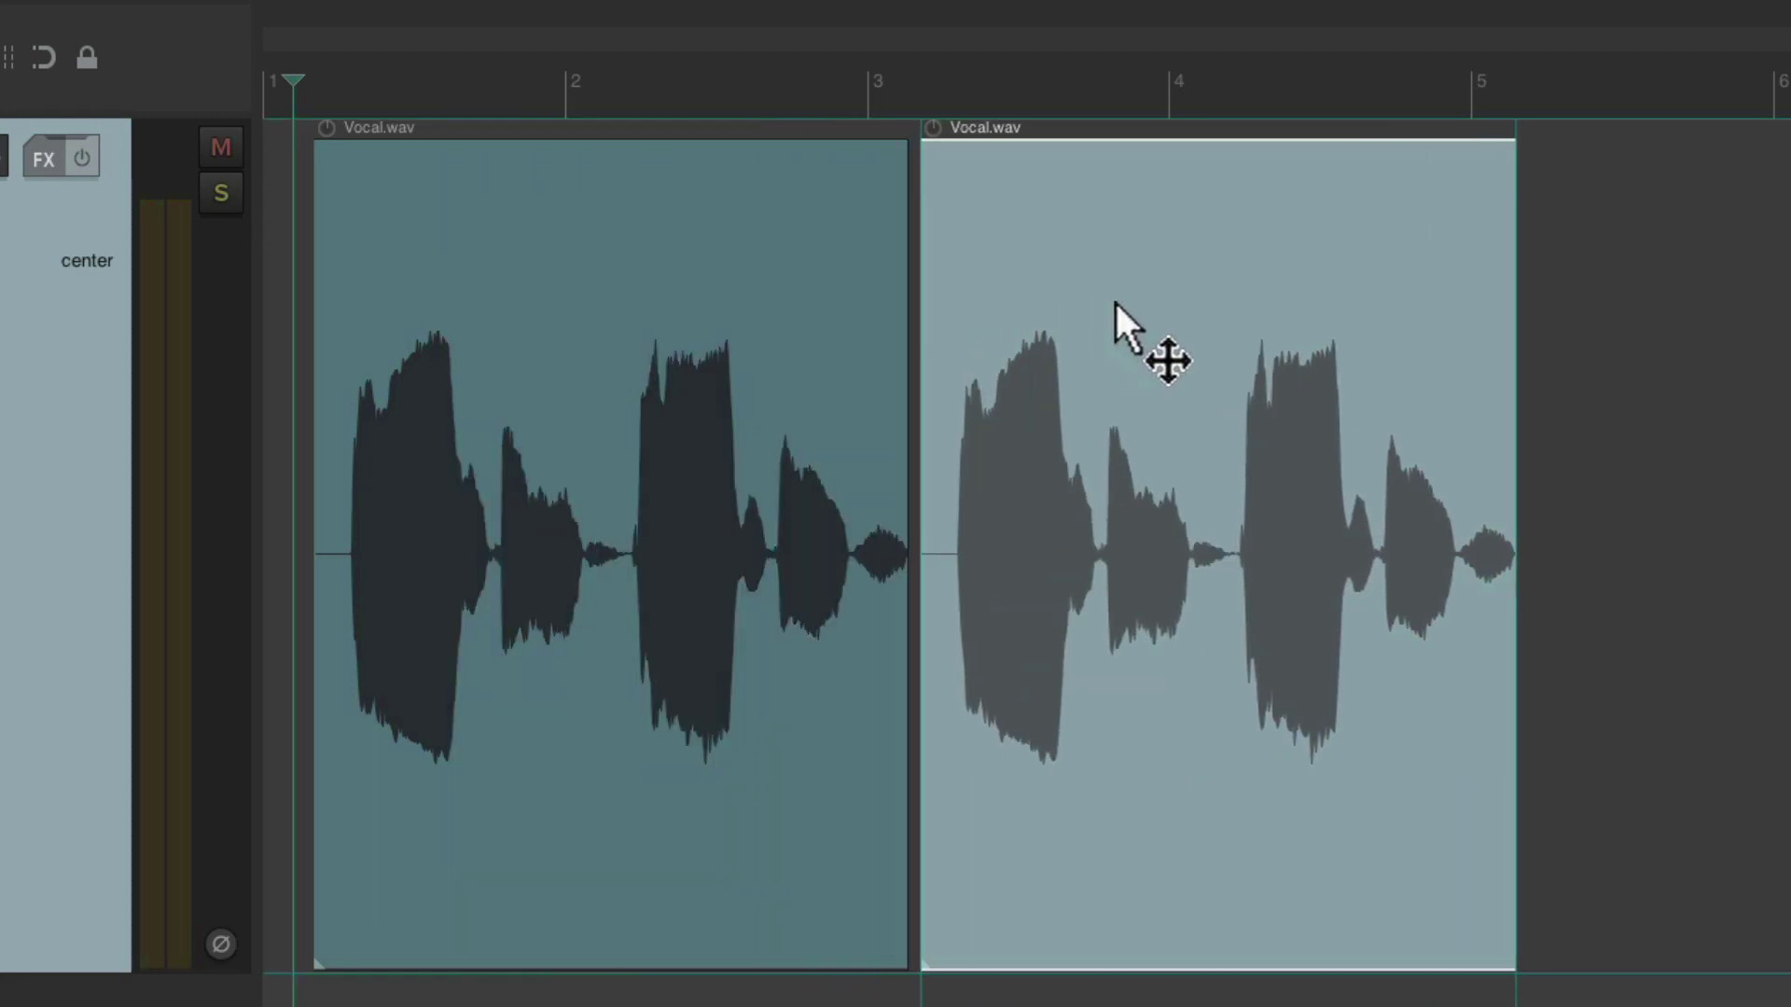
pyautogui.click(601, 556)
pyautogui.press('Delete')
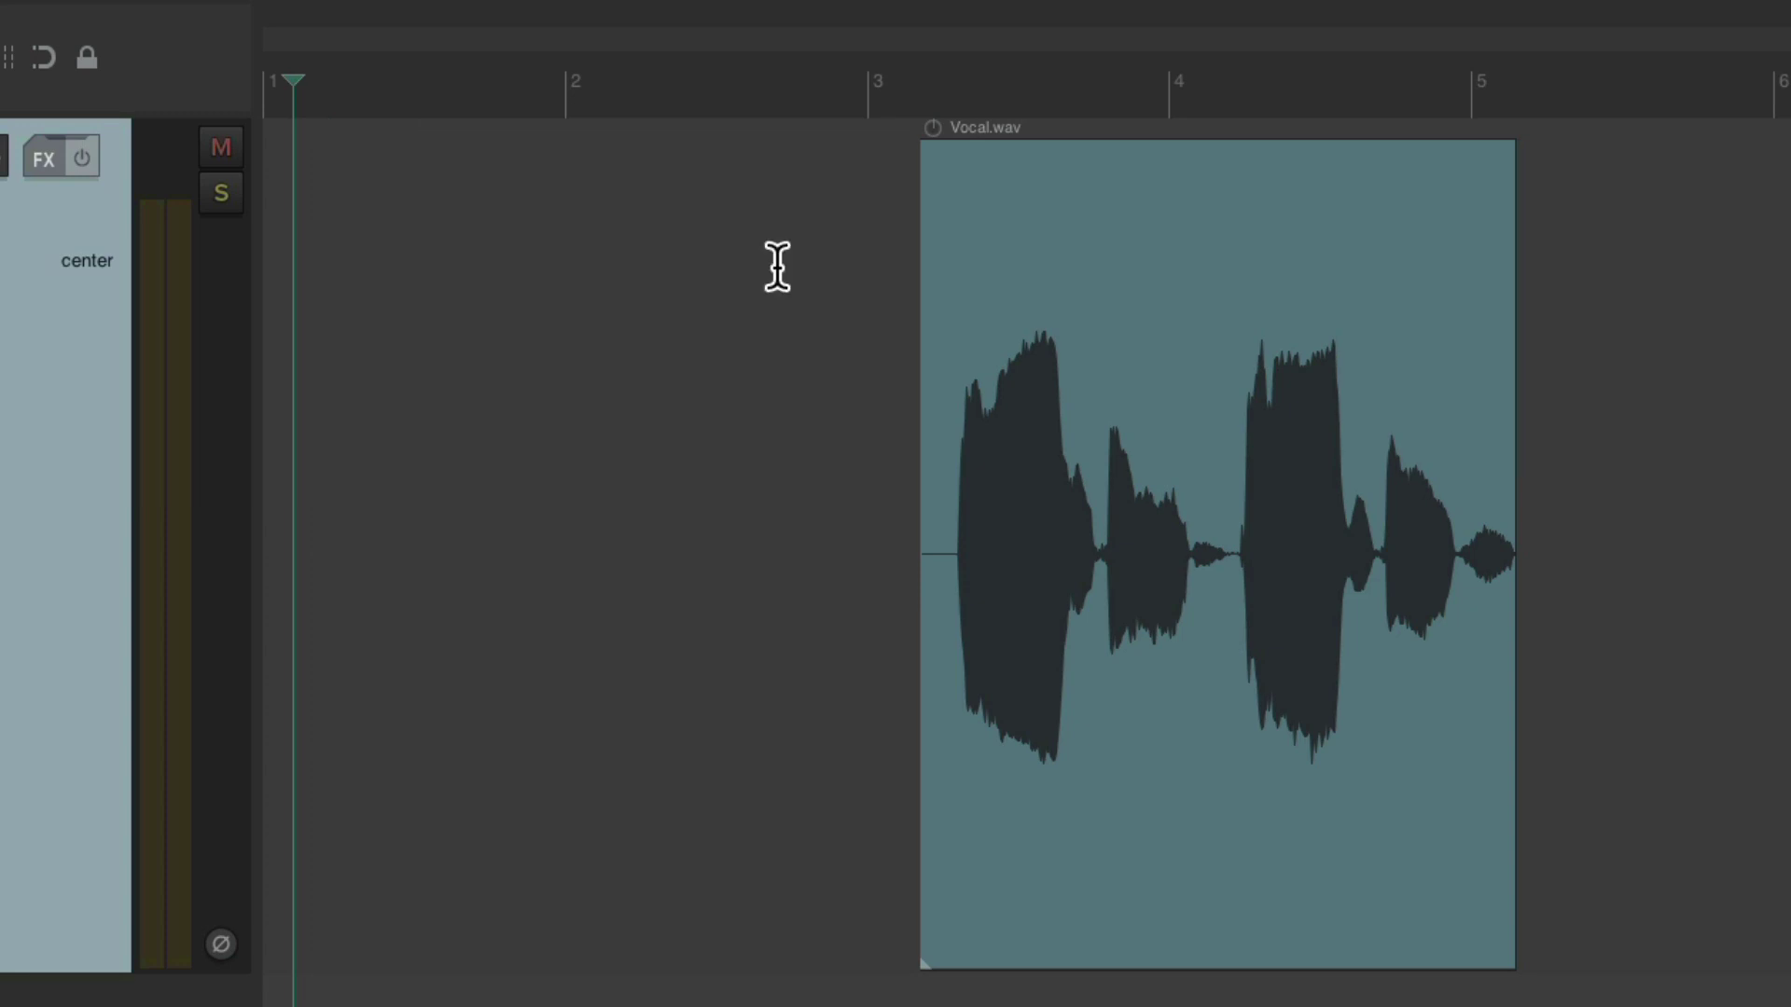
# Delete the remaining vocal item, pencil-draw two empty MIDI items, and test then undo an overlap.
pyautogui.click(1079, 300)
pyautogui.press('Delete')
pyautogui.moveTo(420, 404); pyautogui.dragTo(795, 434)
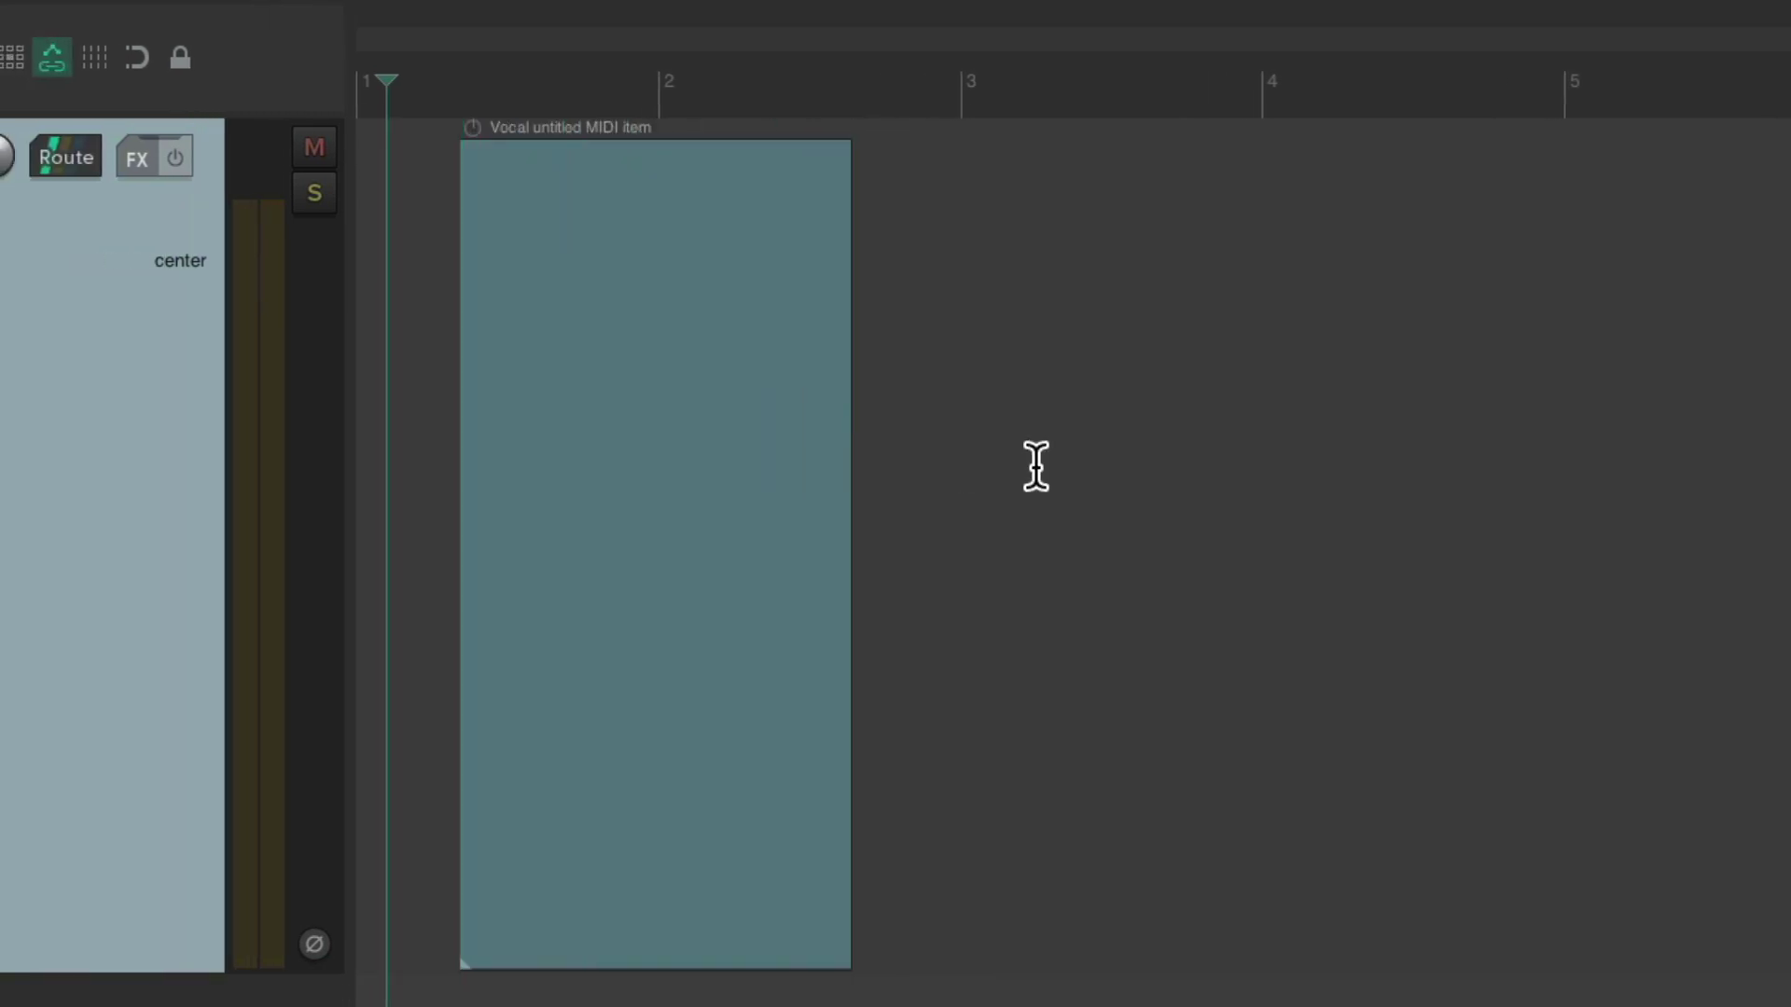
pyautogui.moveTo(882, 326); pyautogui.dragTo(1340, 576)
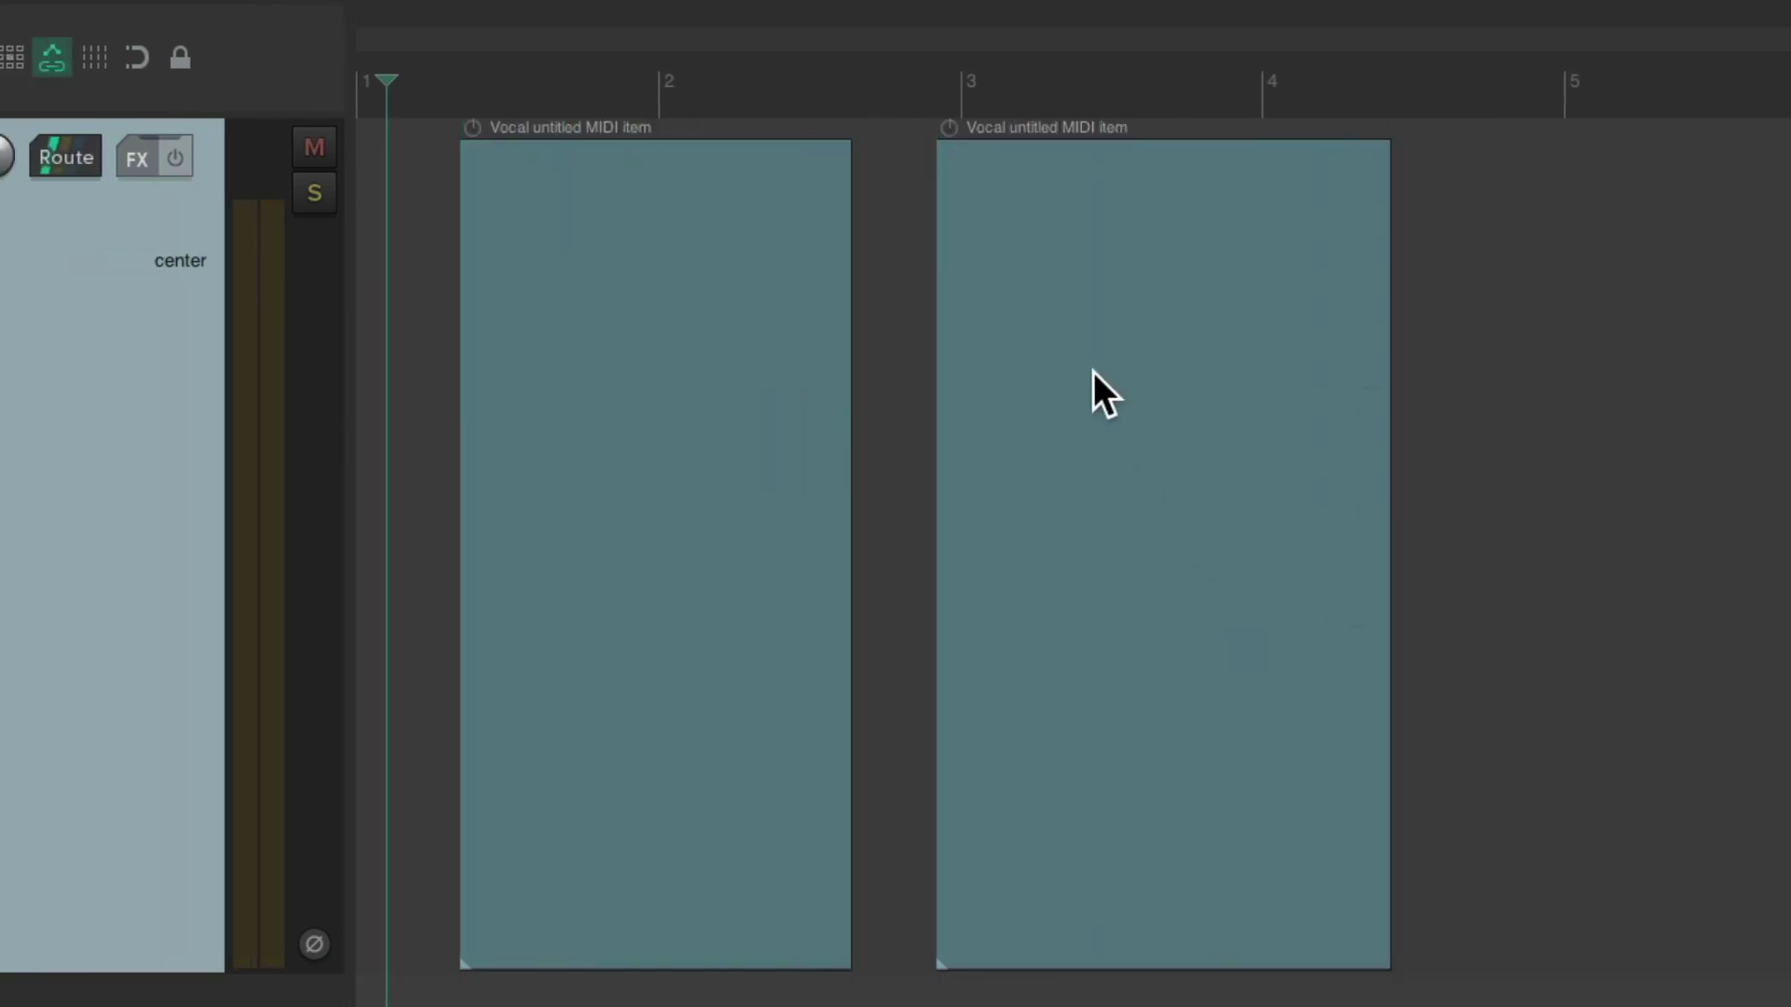
pyautogui.moveTo(1046, 341); pyautogui.dragTo(695, 395)
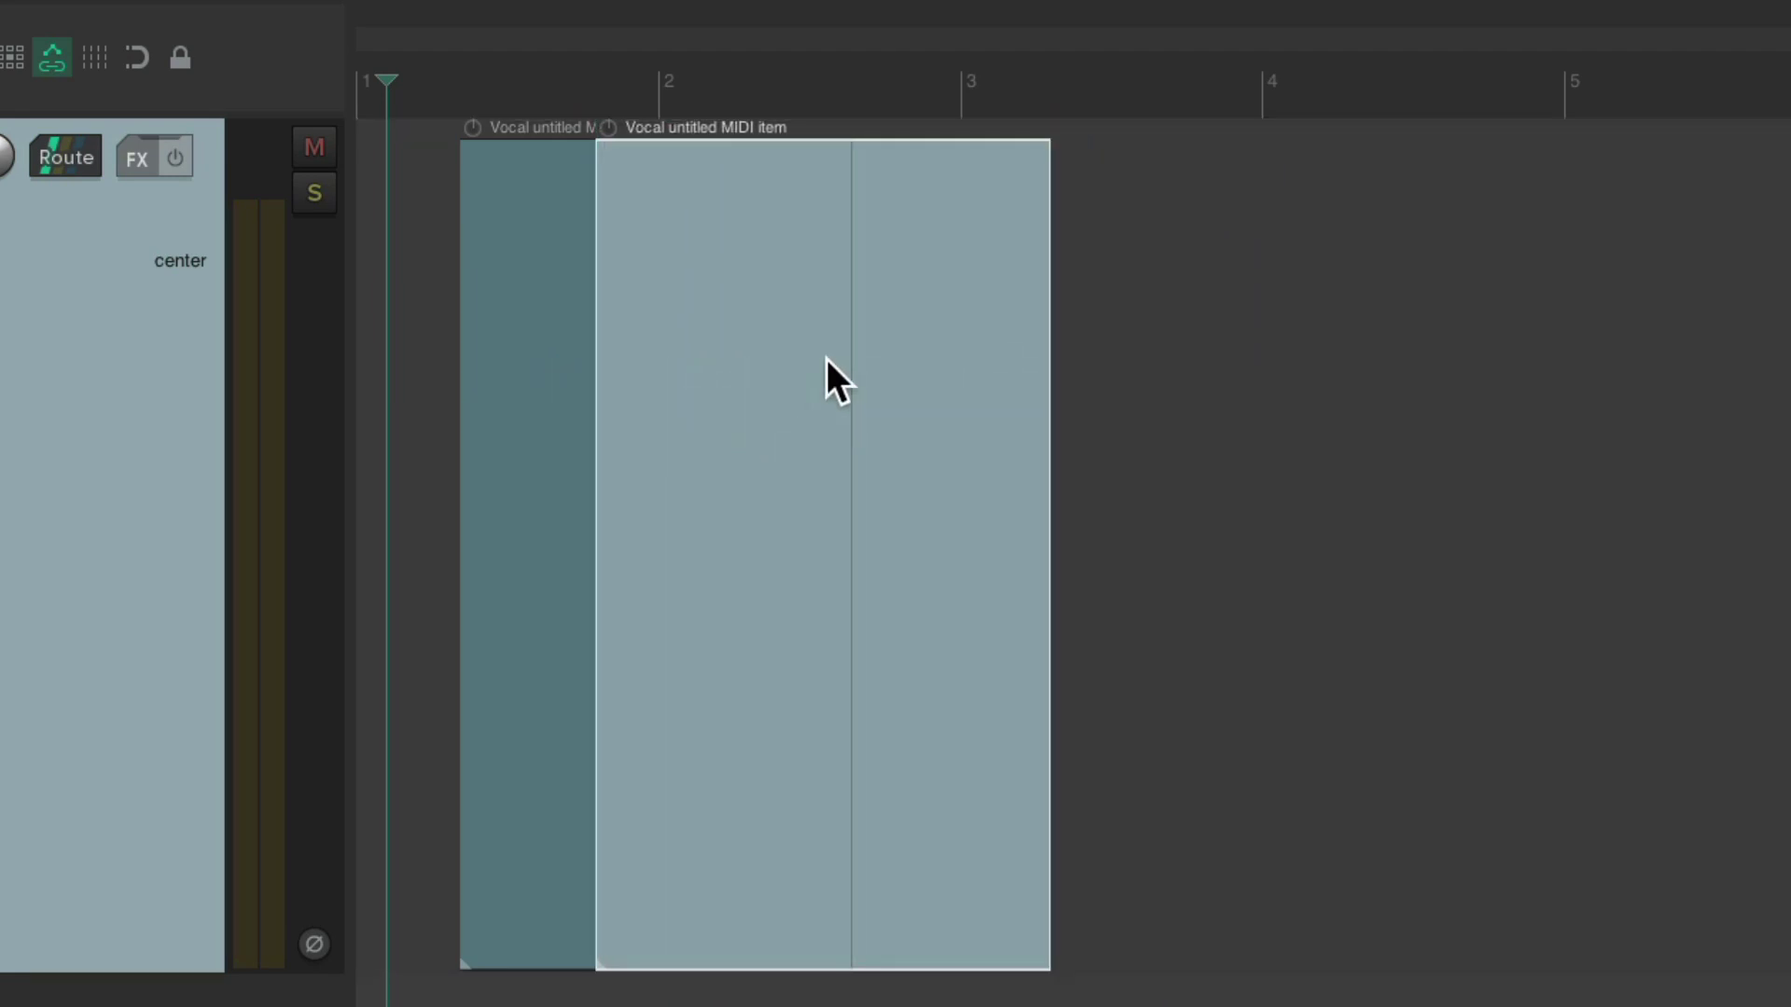
pyautogui.press('super+z')
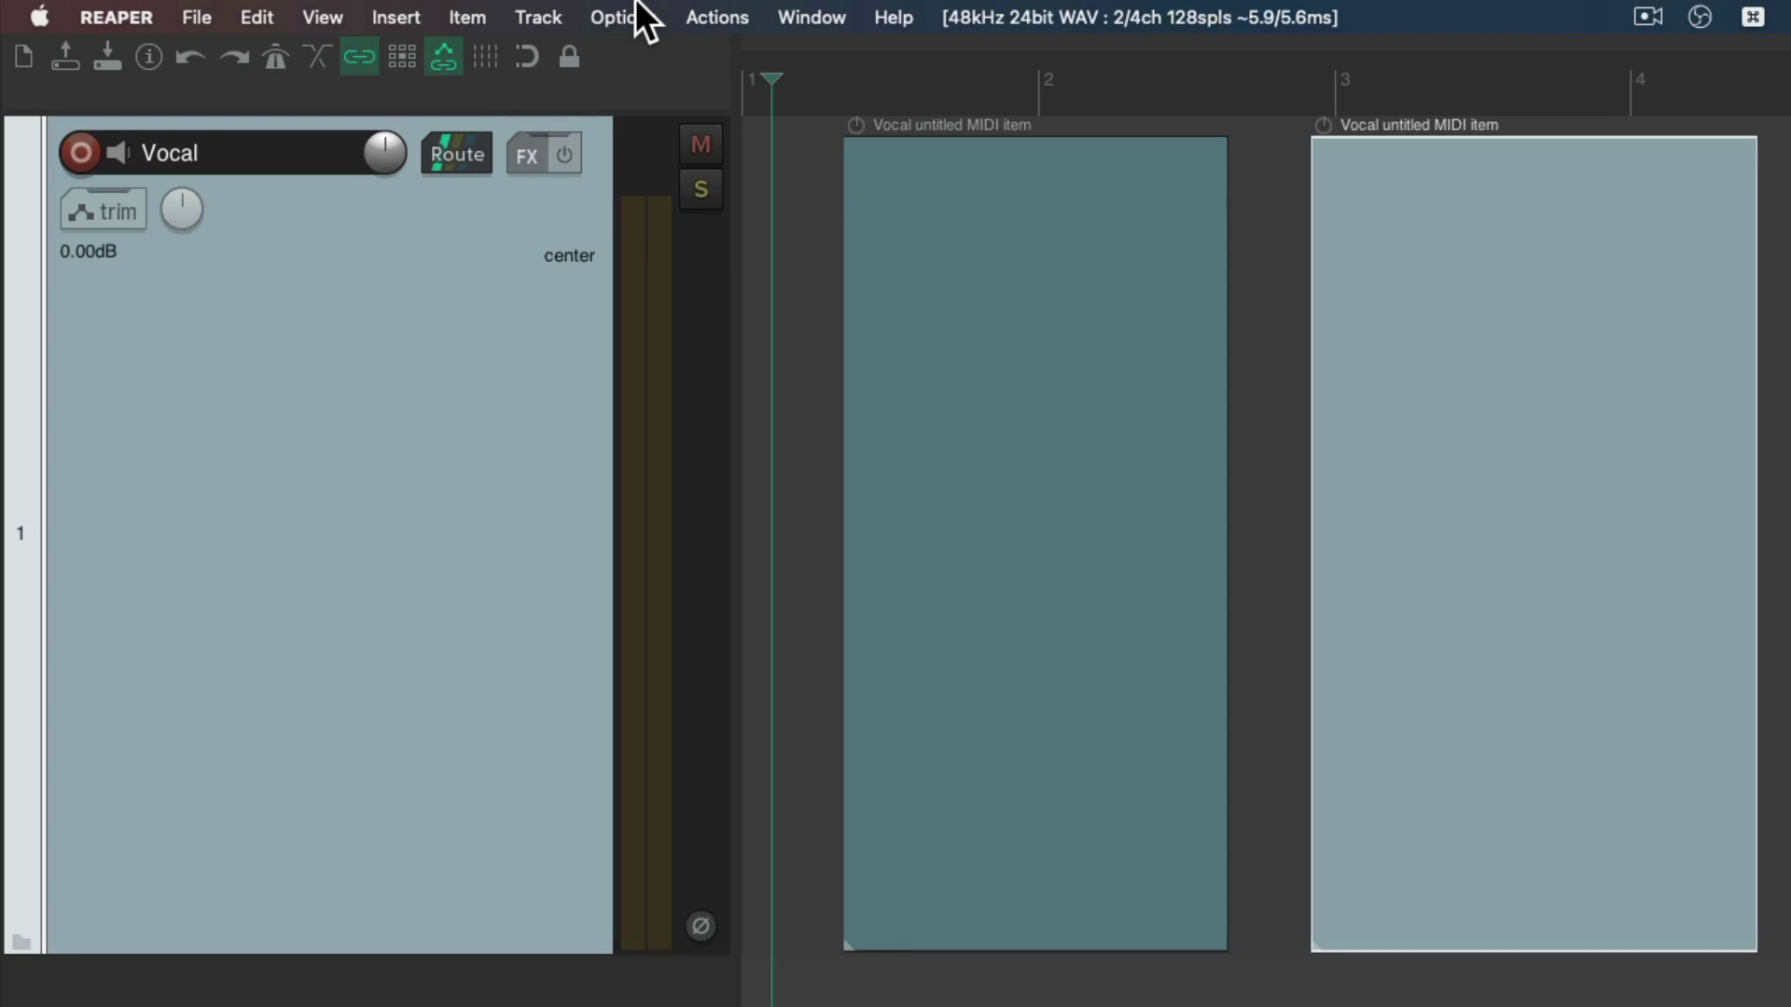
# Enable trimming content behind items, overlap the second MIDI item onto the first, and undo.
pyautogui.click(520, 16)
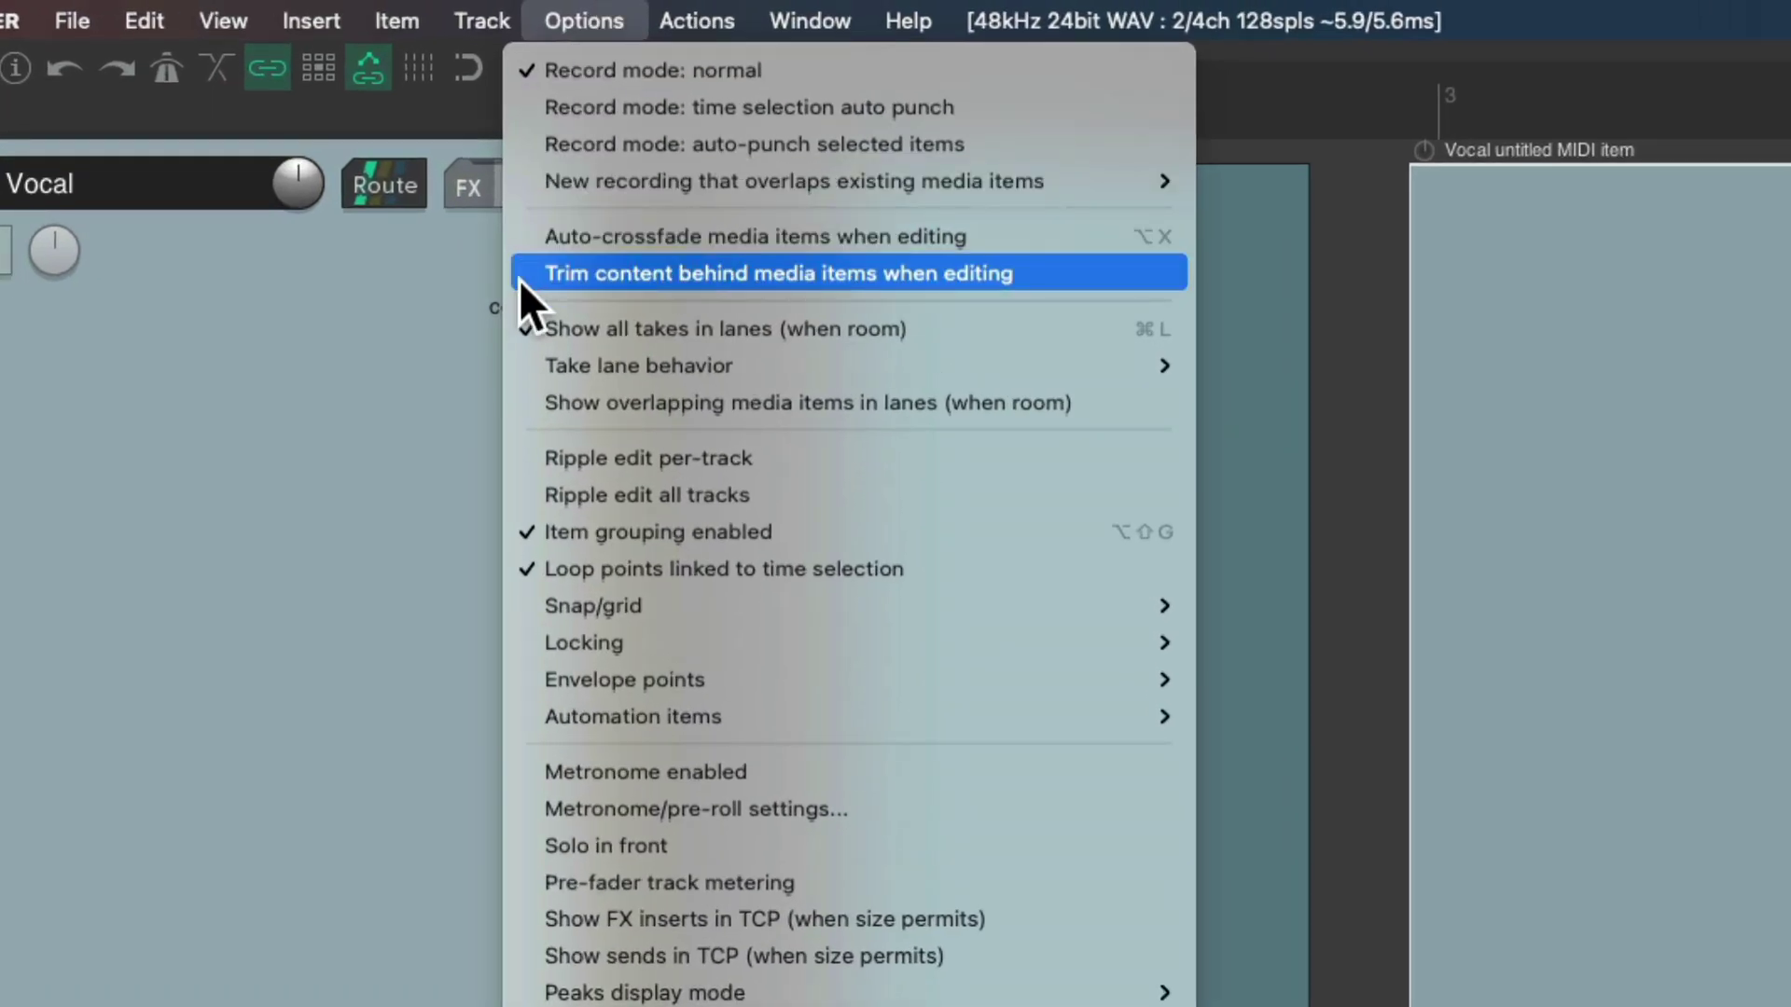
pyautogui.click(520, 276)
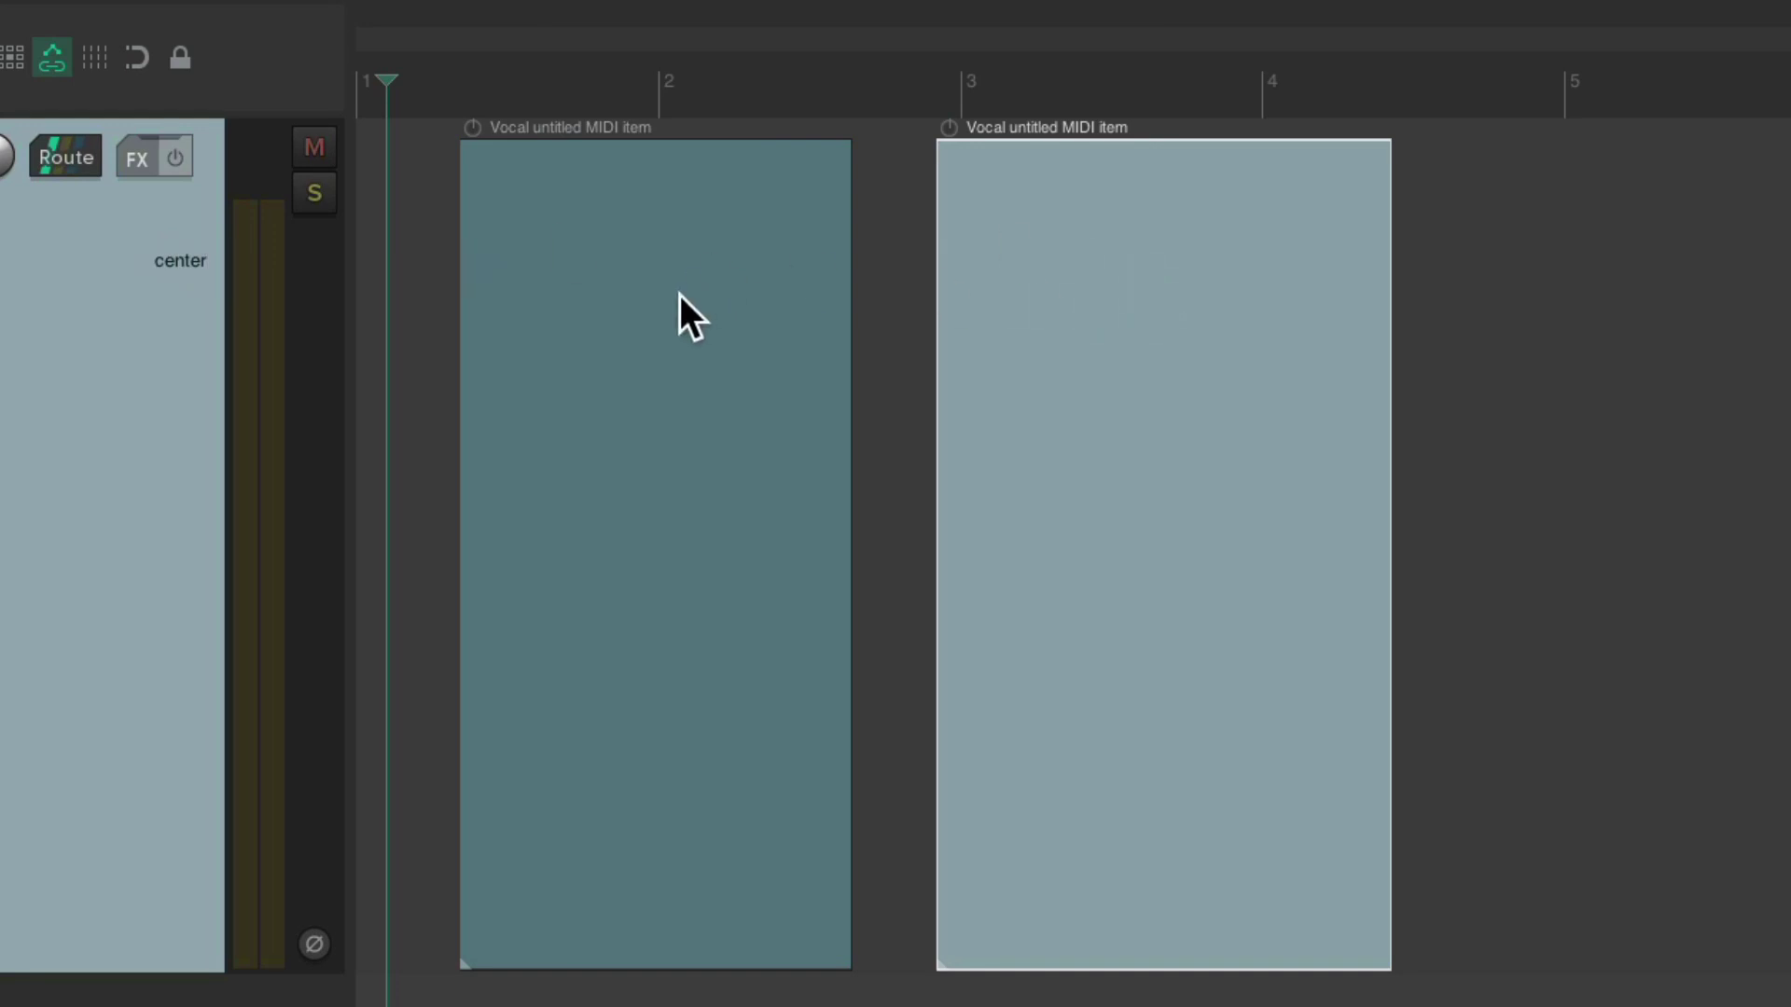
pyautogui.moveTo(1088, 283); pyautogui.dragTo(1065, 316)
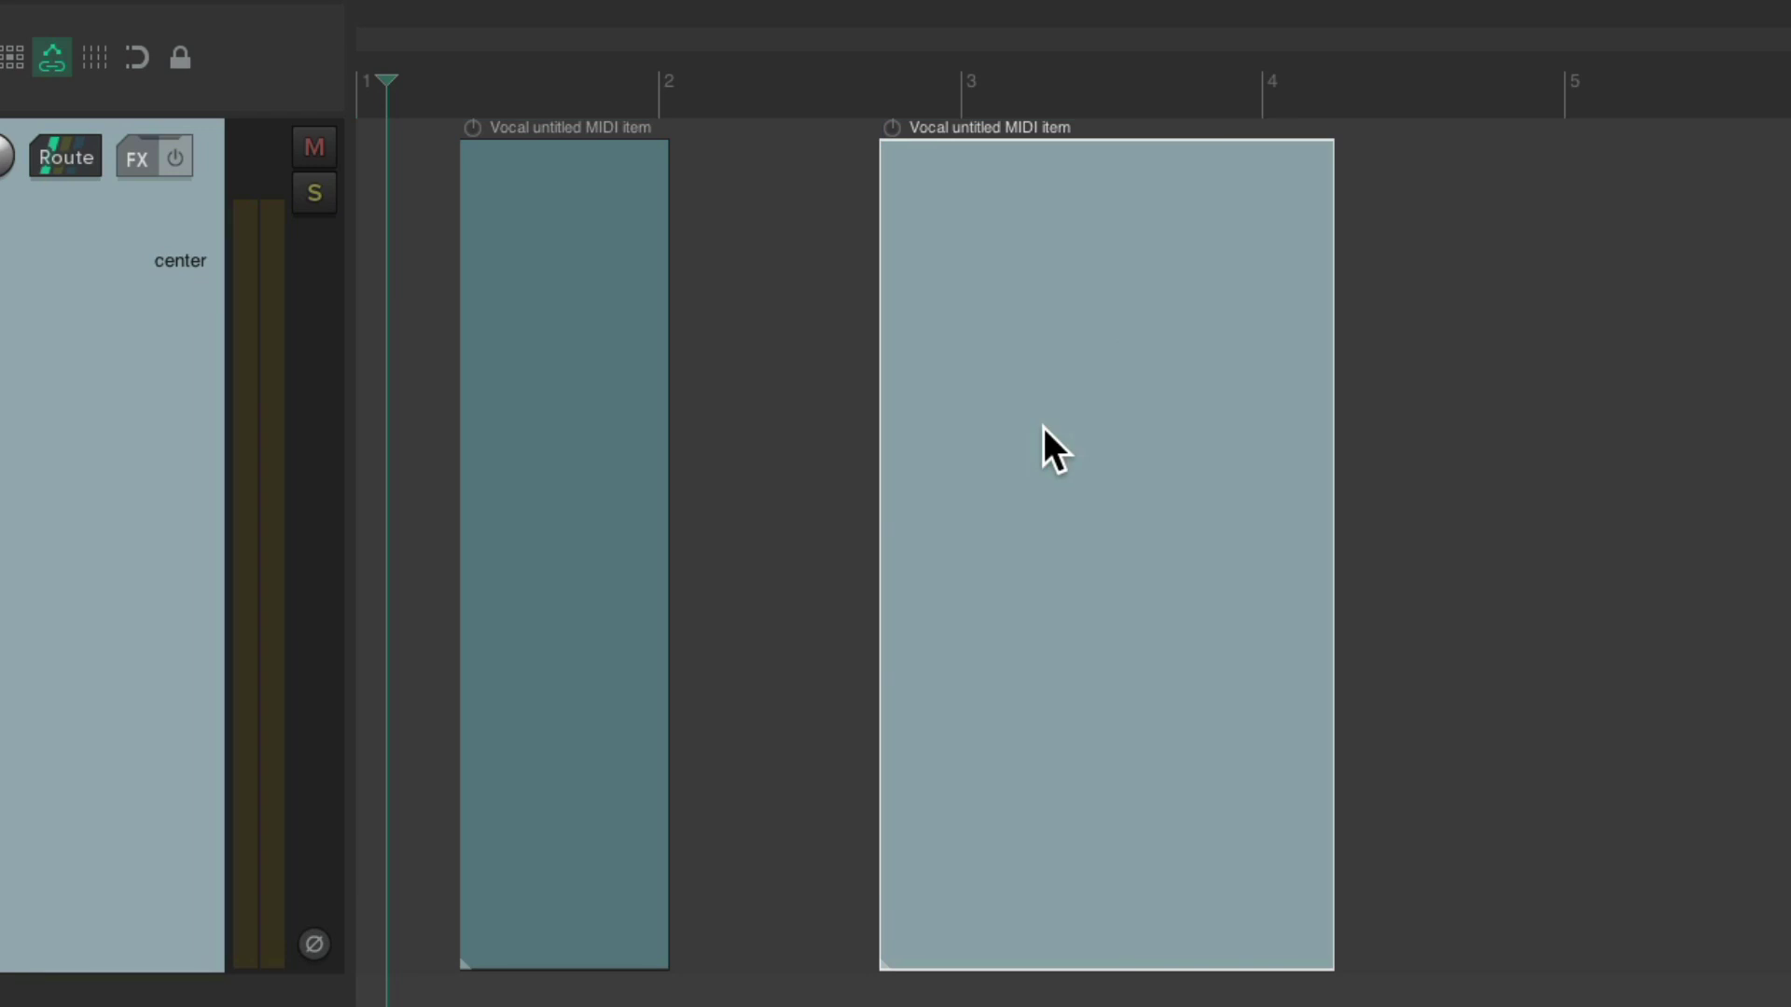
pyautogui.hotkey('ctrl', 'z')
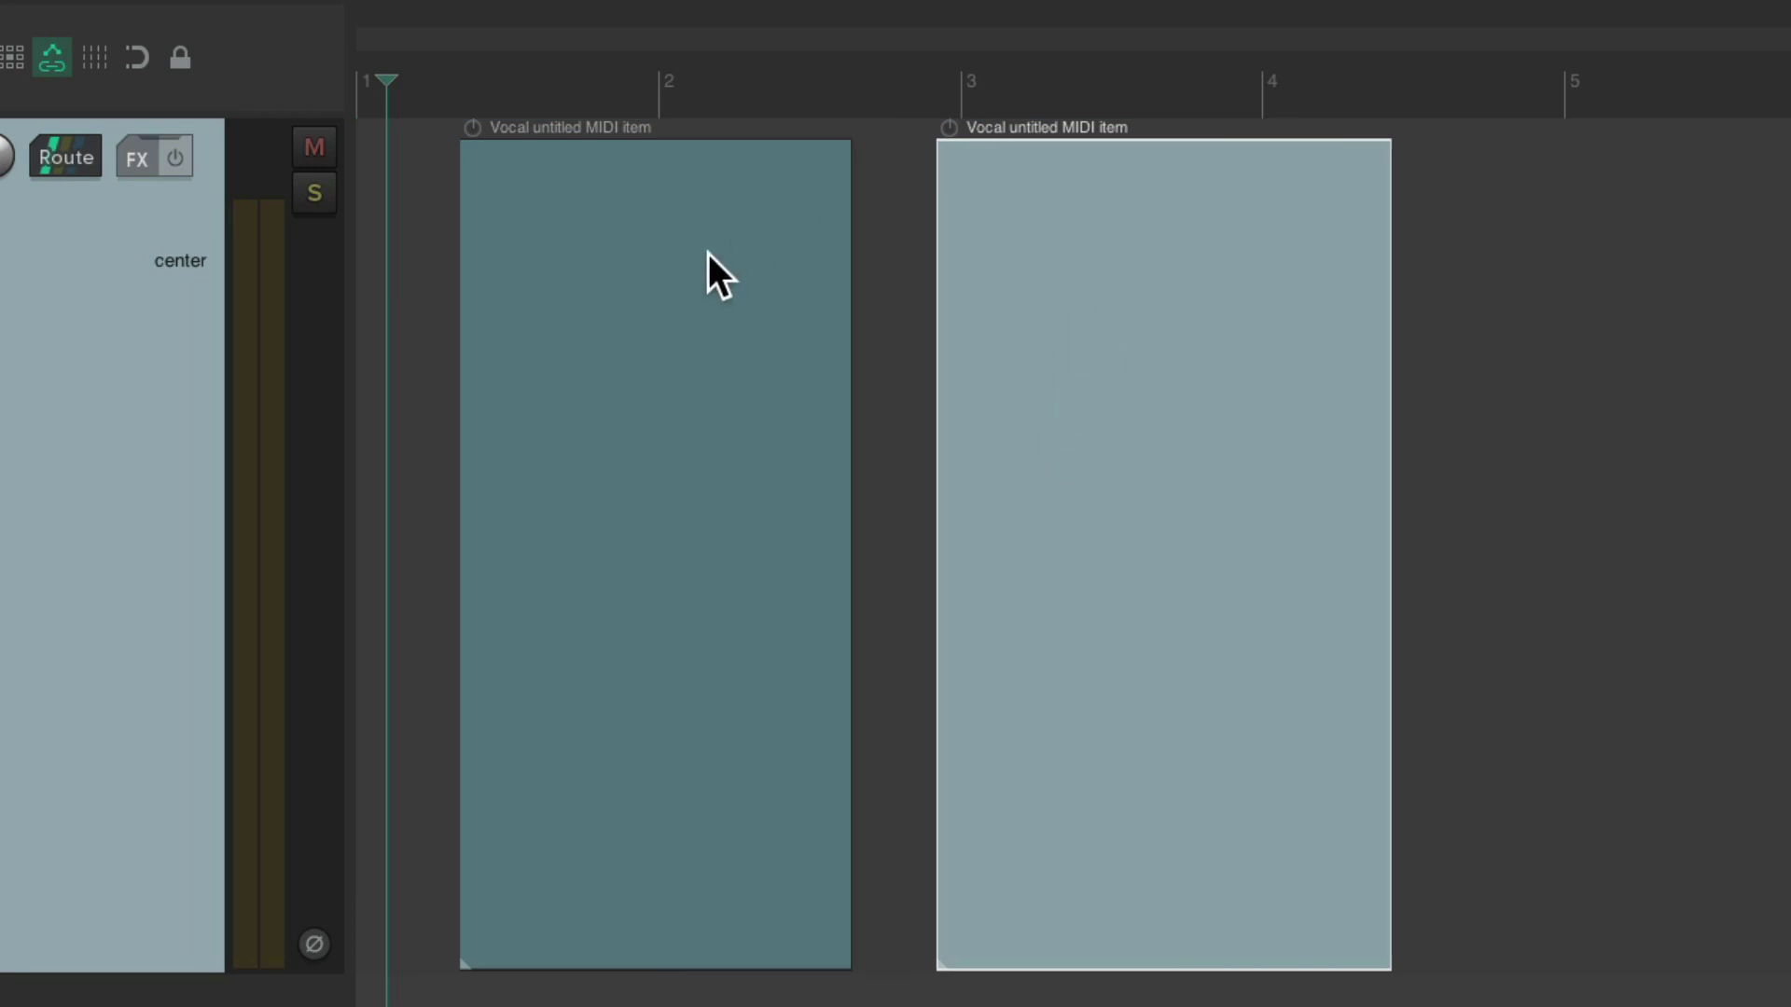
# Slide the MIDI items over each other to test trimming, undoing the last move.
pyautogui.moveTo(655, 233); pyautogui.dragTo(933, 238)
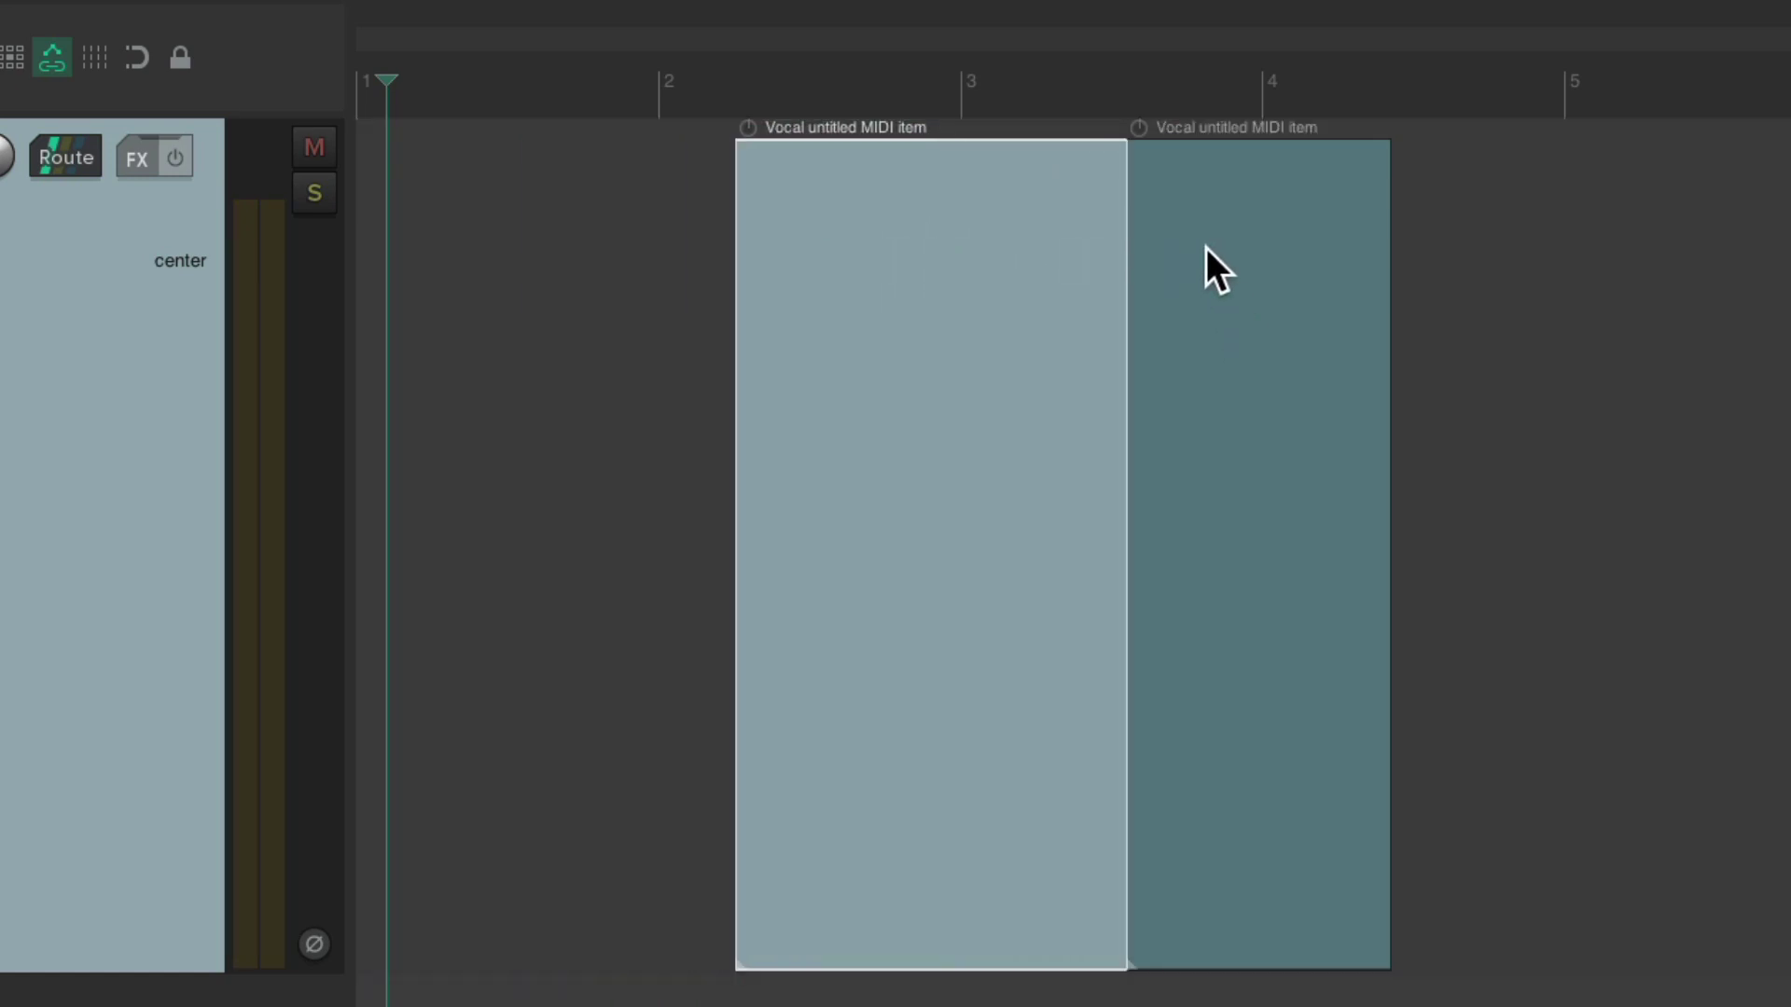
pyautogui.moveTo(1208, 261); pyautogui.dragTo(1407, 270)
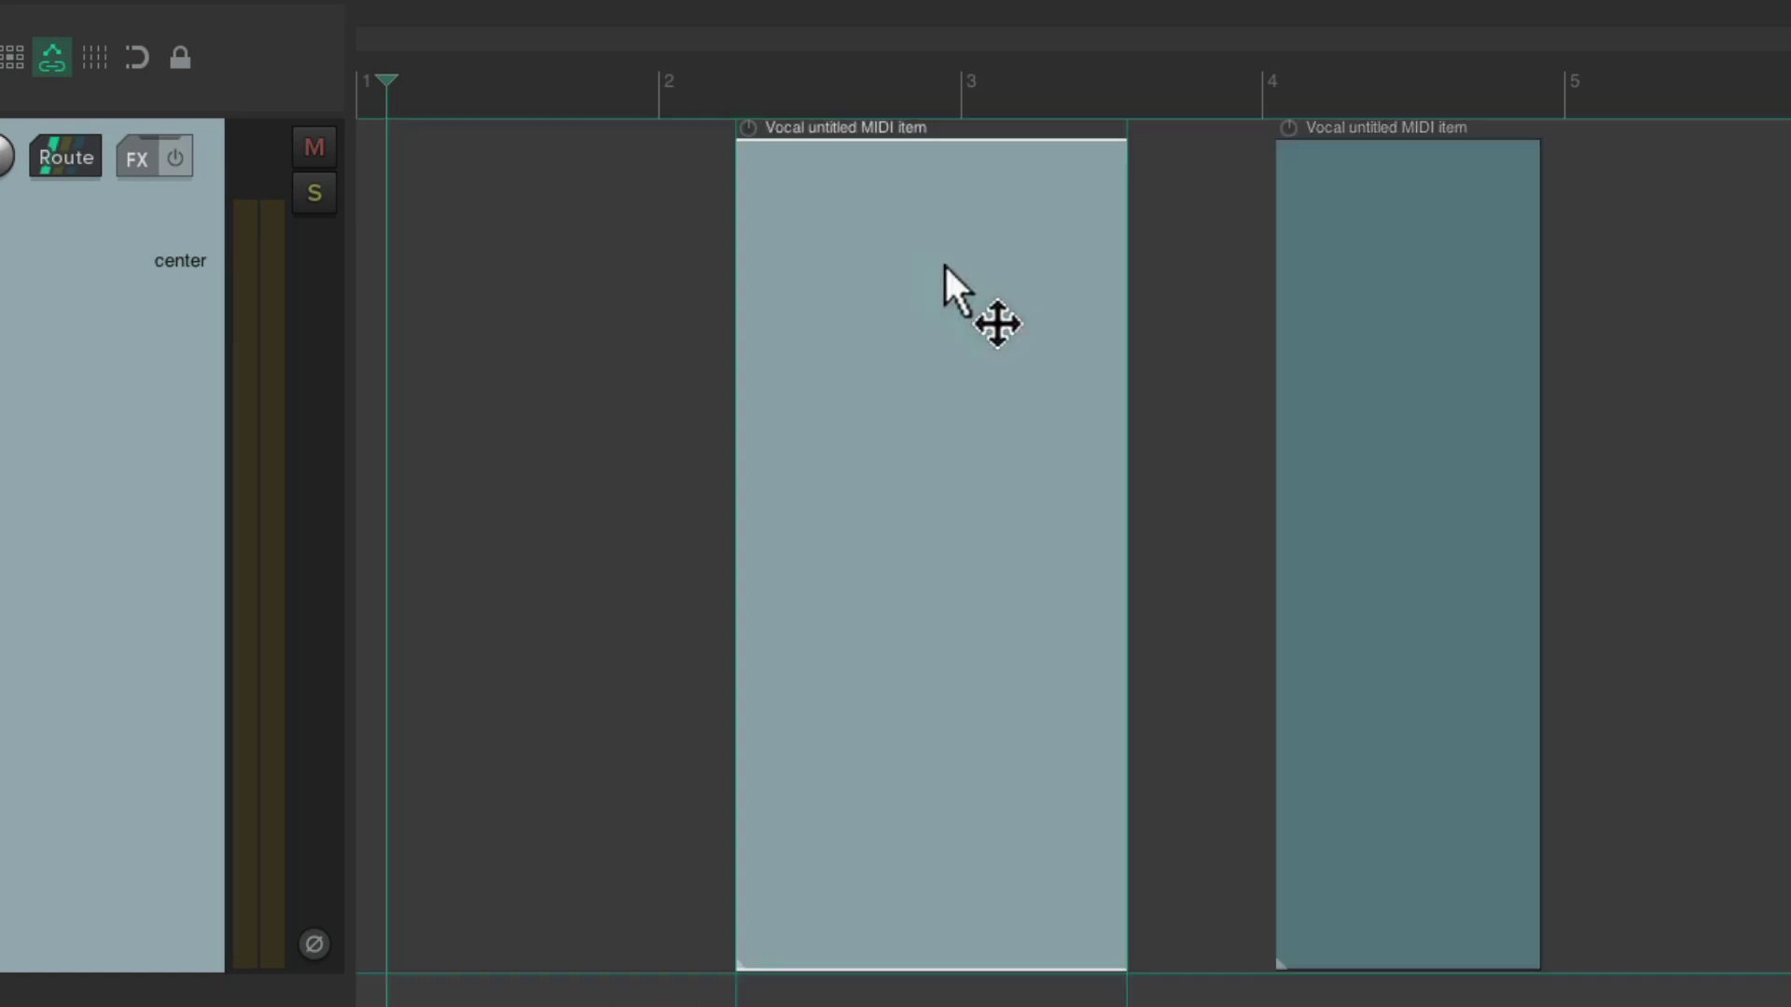
pyautogui.moveTo(948, 280); pyautogui.dragTo(1099, 288)
pyautogui.hotkey('ctrl', 'z')
pyautogui.hotkey('ctrl', 'z')
pyautogui.hotkey('ctrl', 'z')
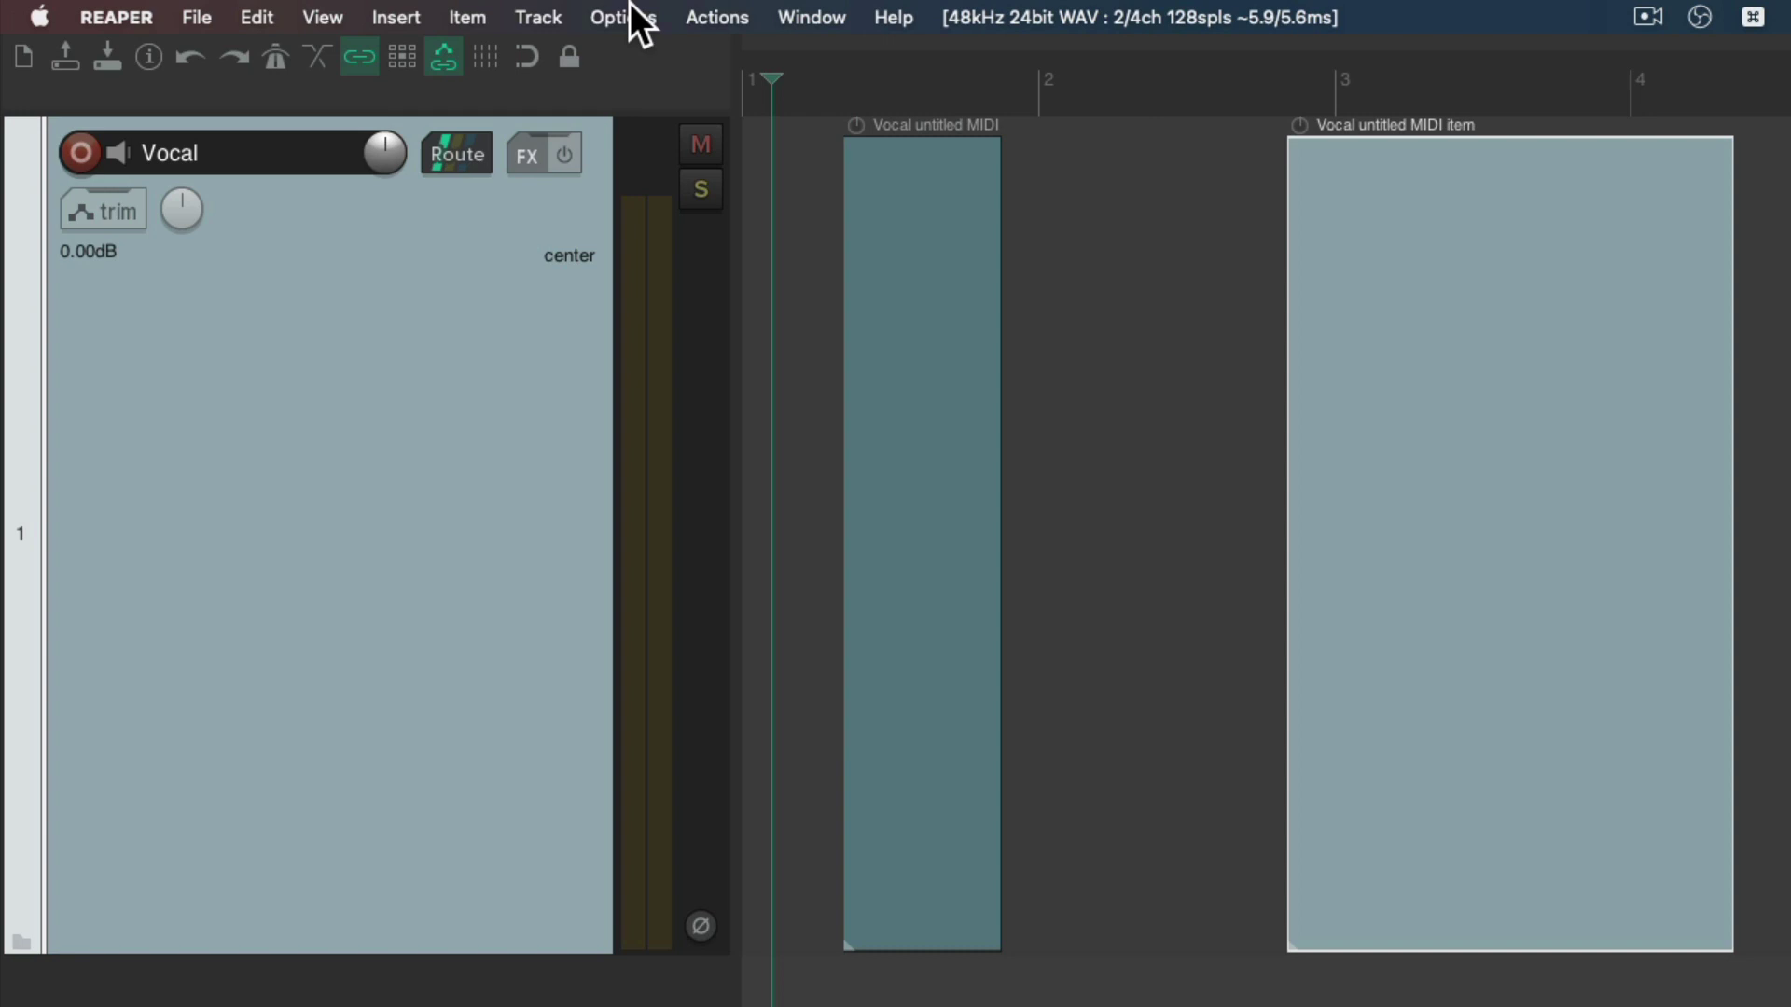
pyautogui.click(631, 20)
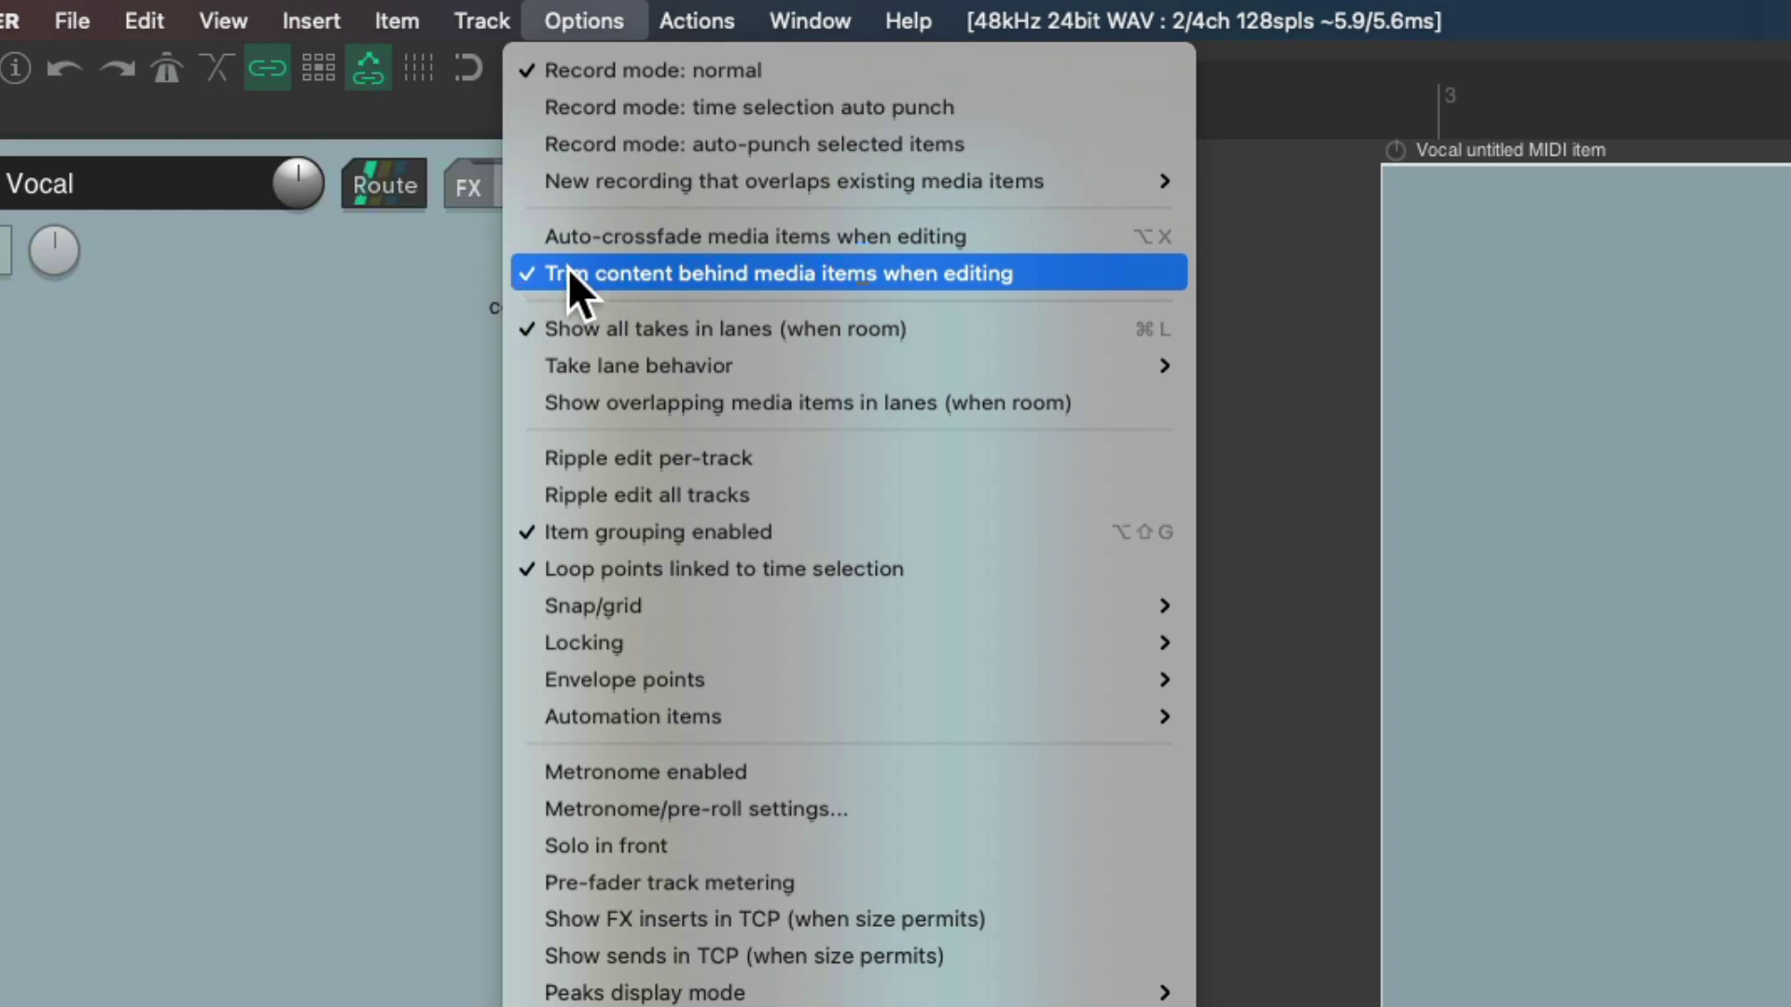
# Create a new empty project, enable trimming content behind items, and open Project Settings.
pyautogui.click(584, 21)
pyautogui.click(72, 20)
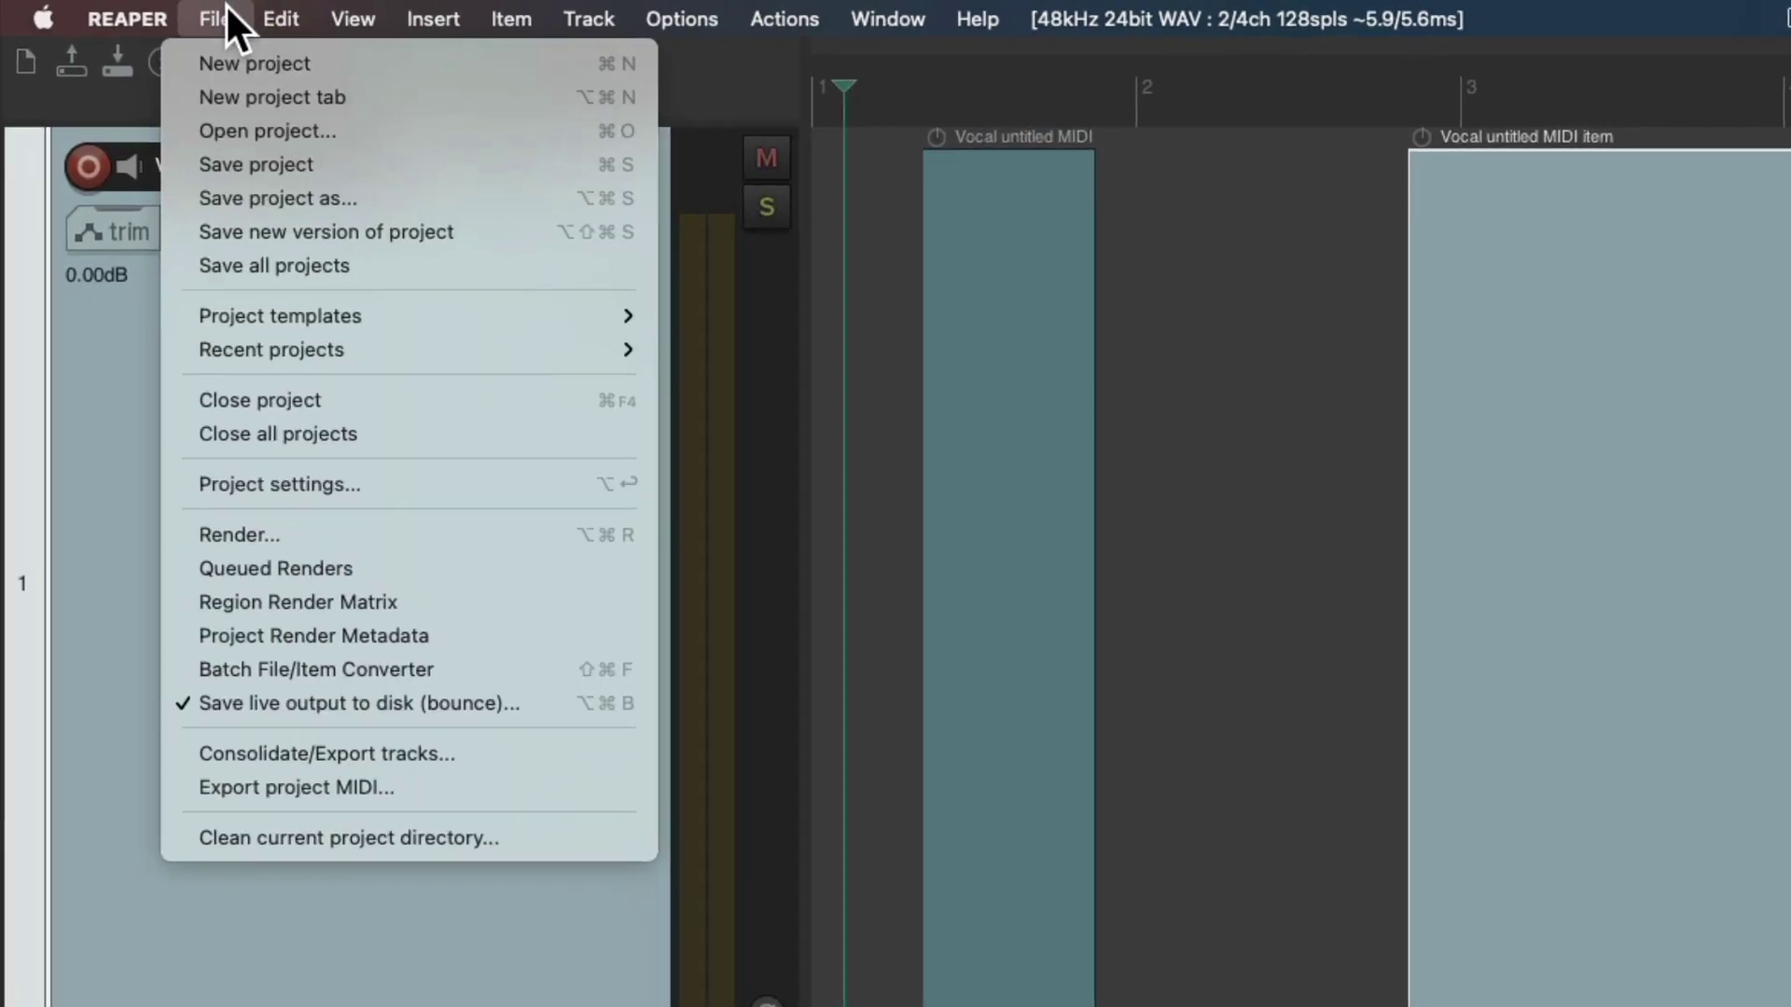
pyautogui.click(222, 70)
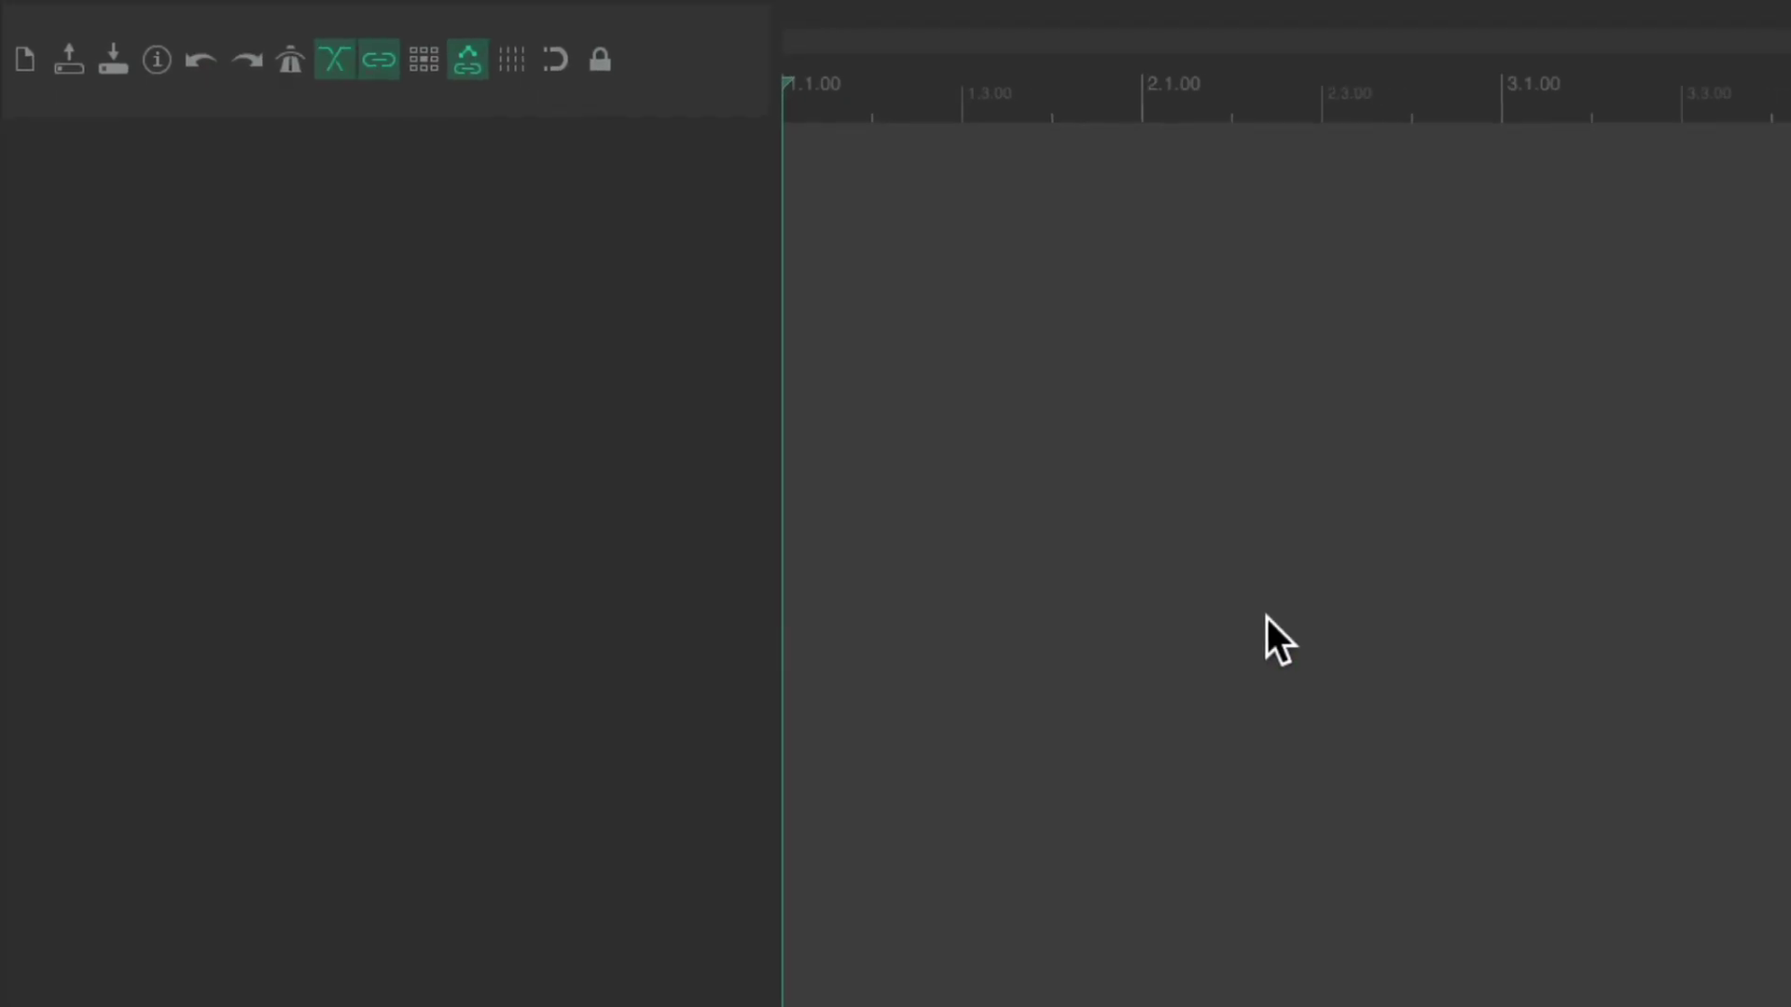
pyautogui.click(631, 11)
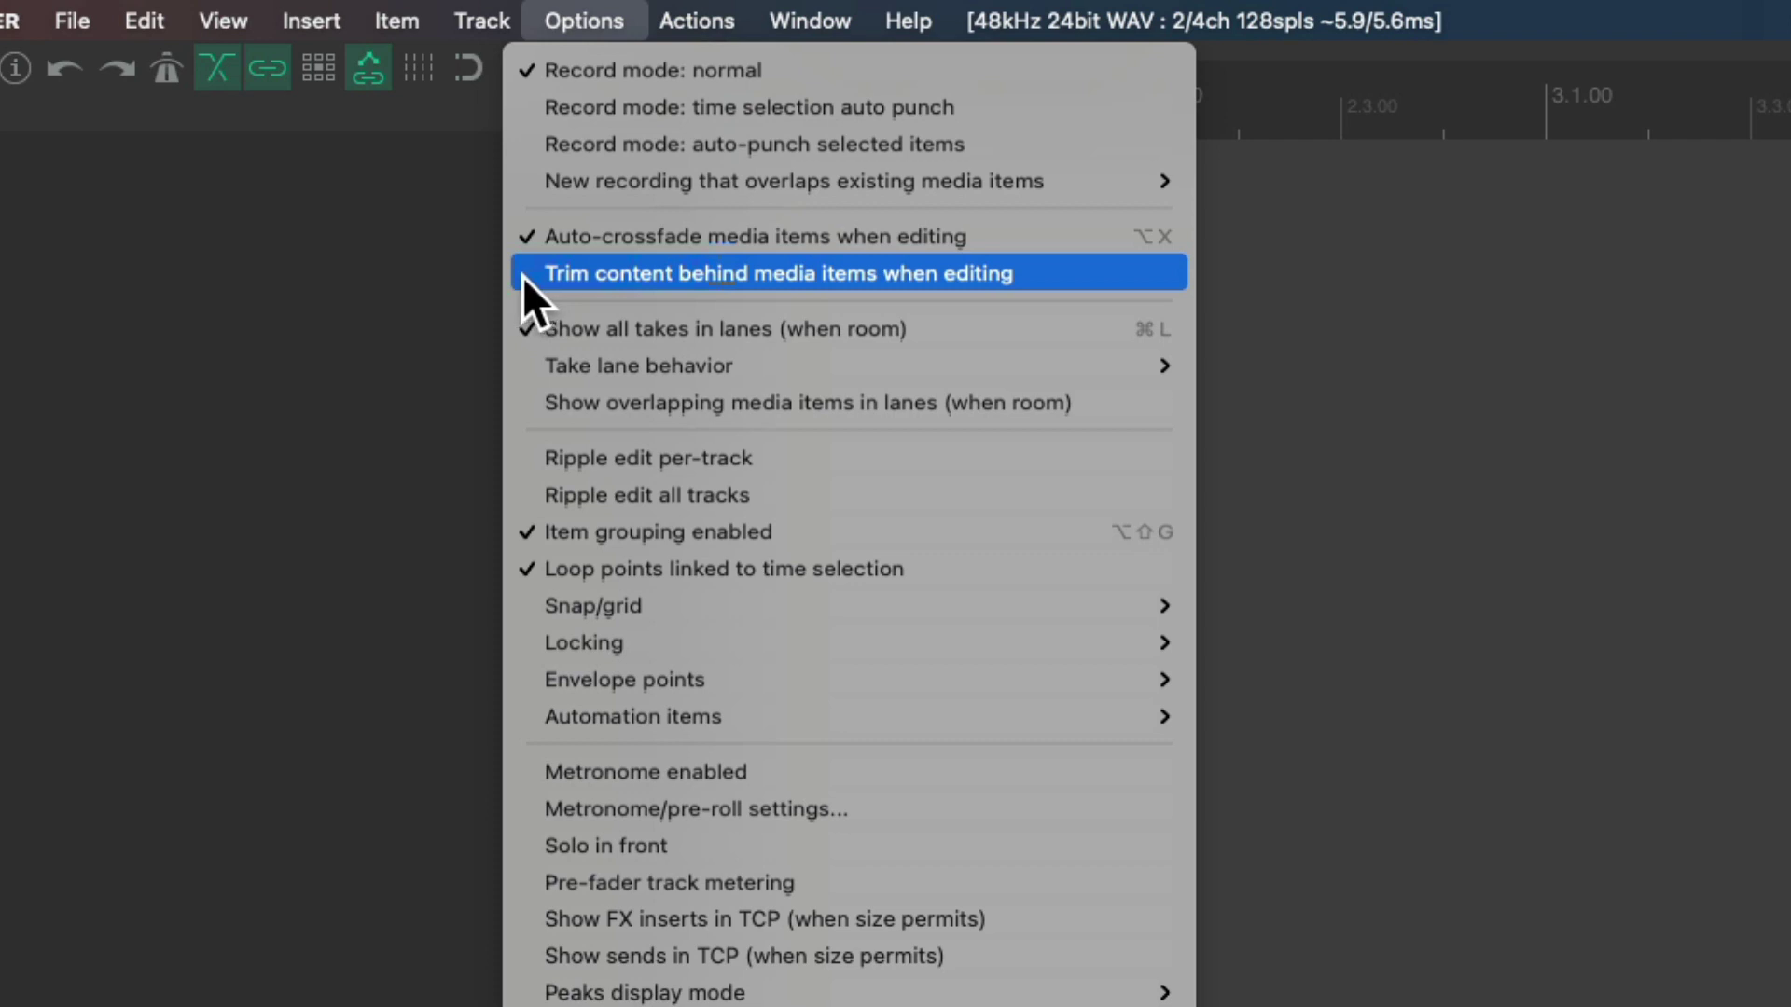
pyautogui.click(528, 274)
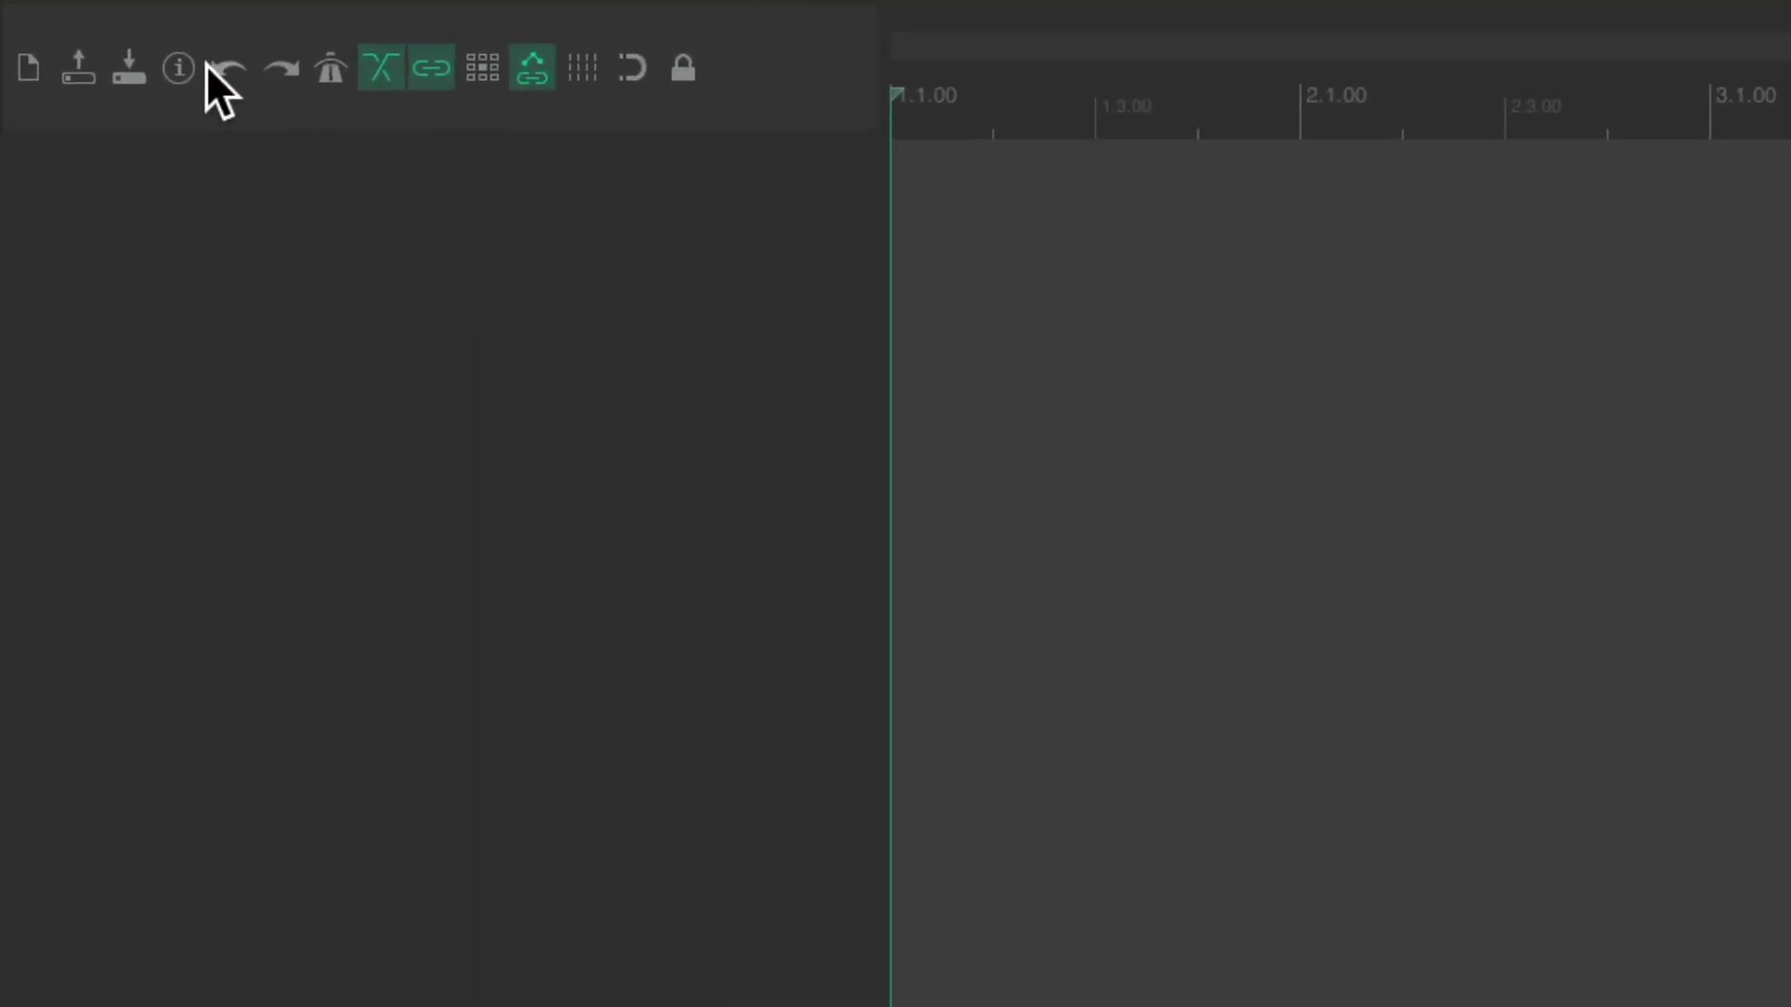
pyautogui.click(187, 65)
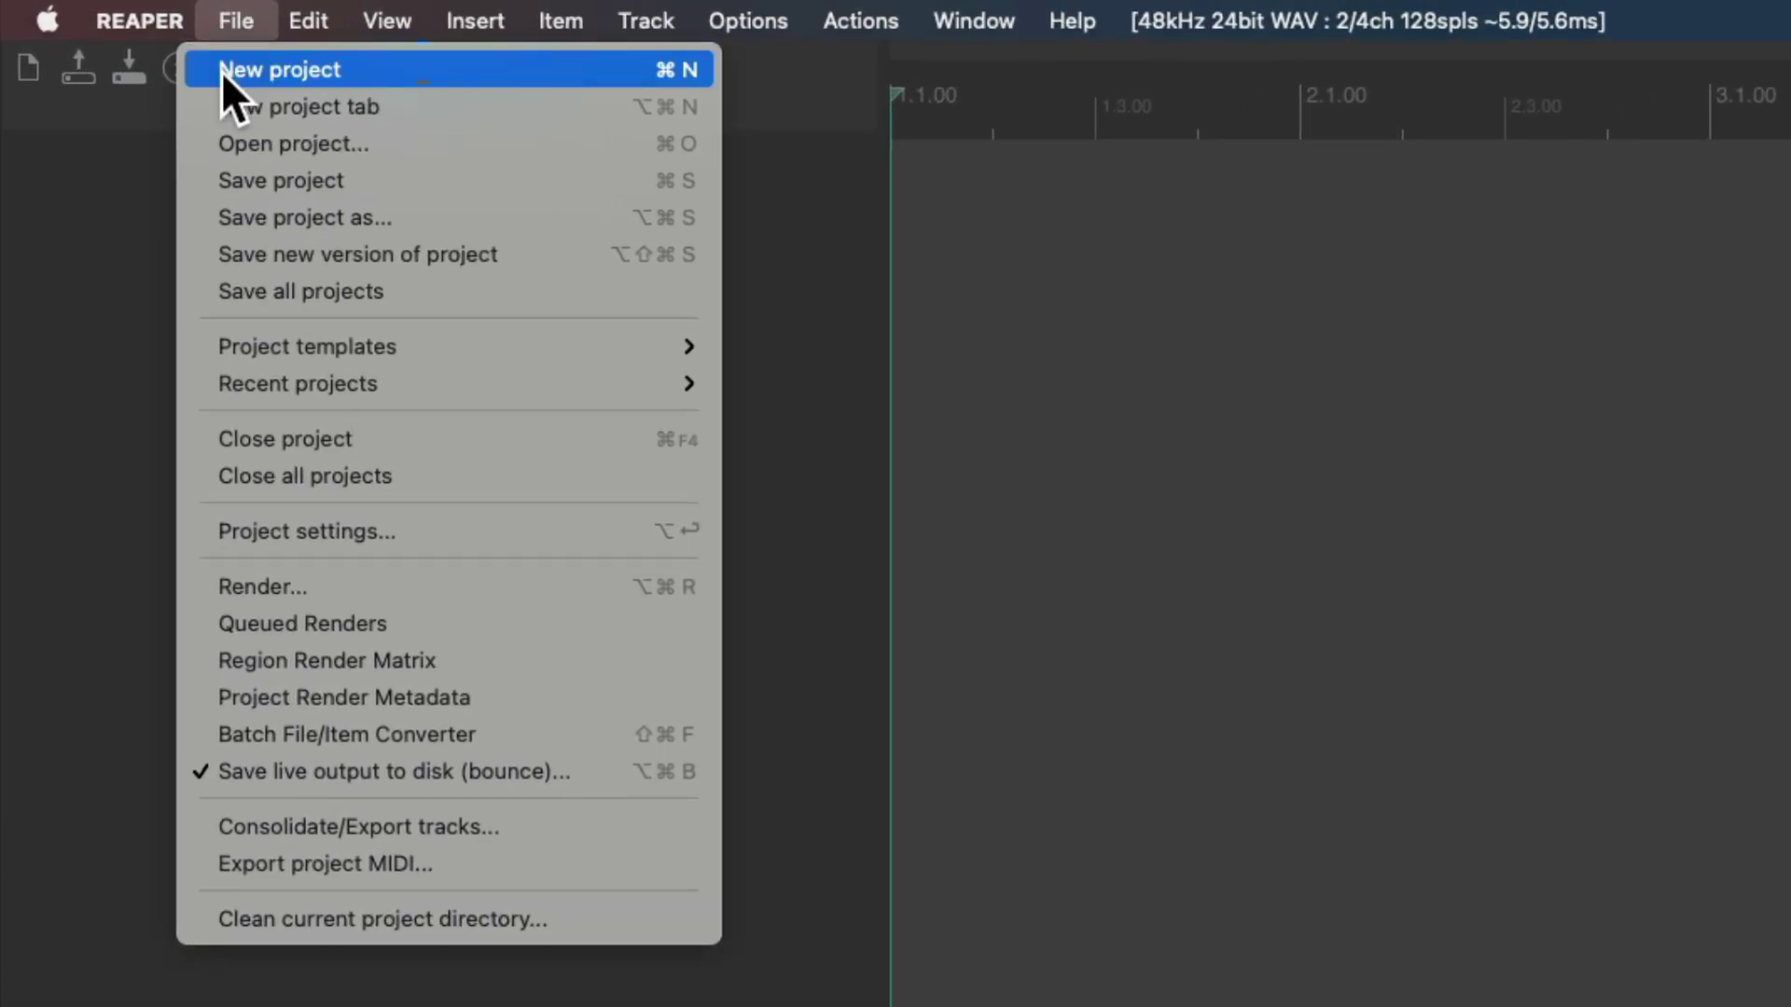
# Start a fresh project and verify 'Trim content behind media items when editing' is ticked in Options.
pyautogui.click(221, 71)
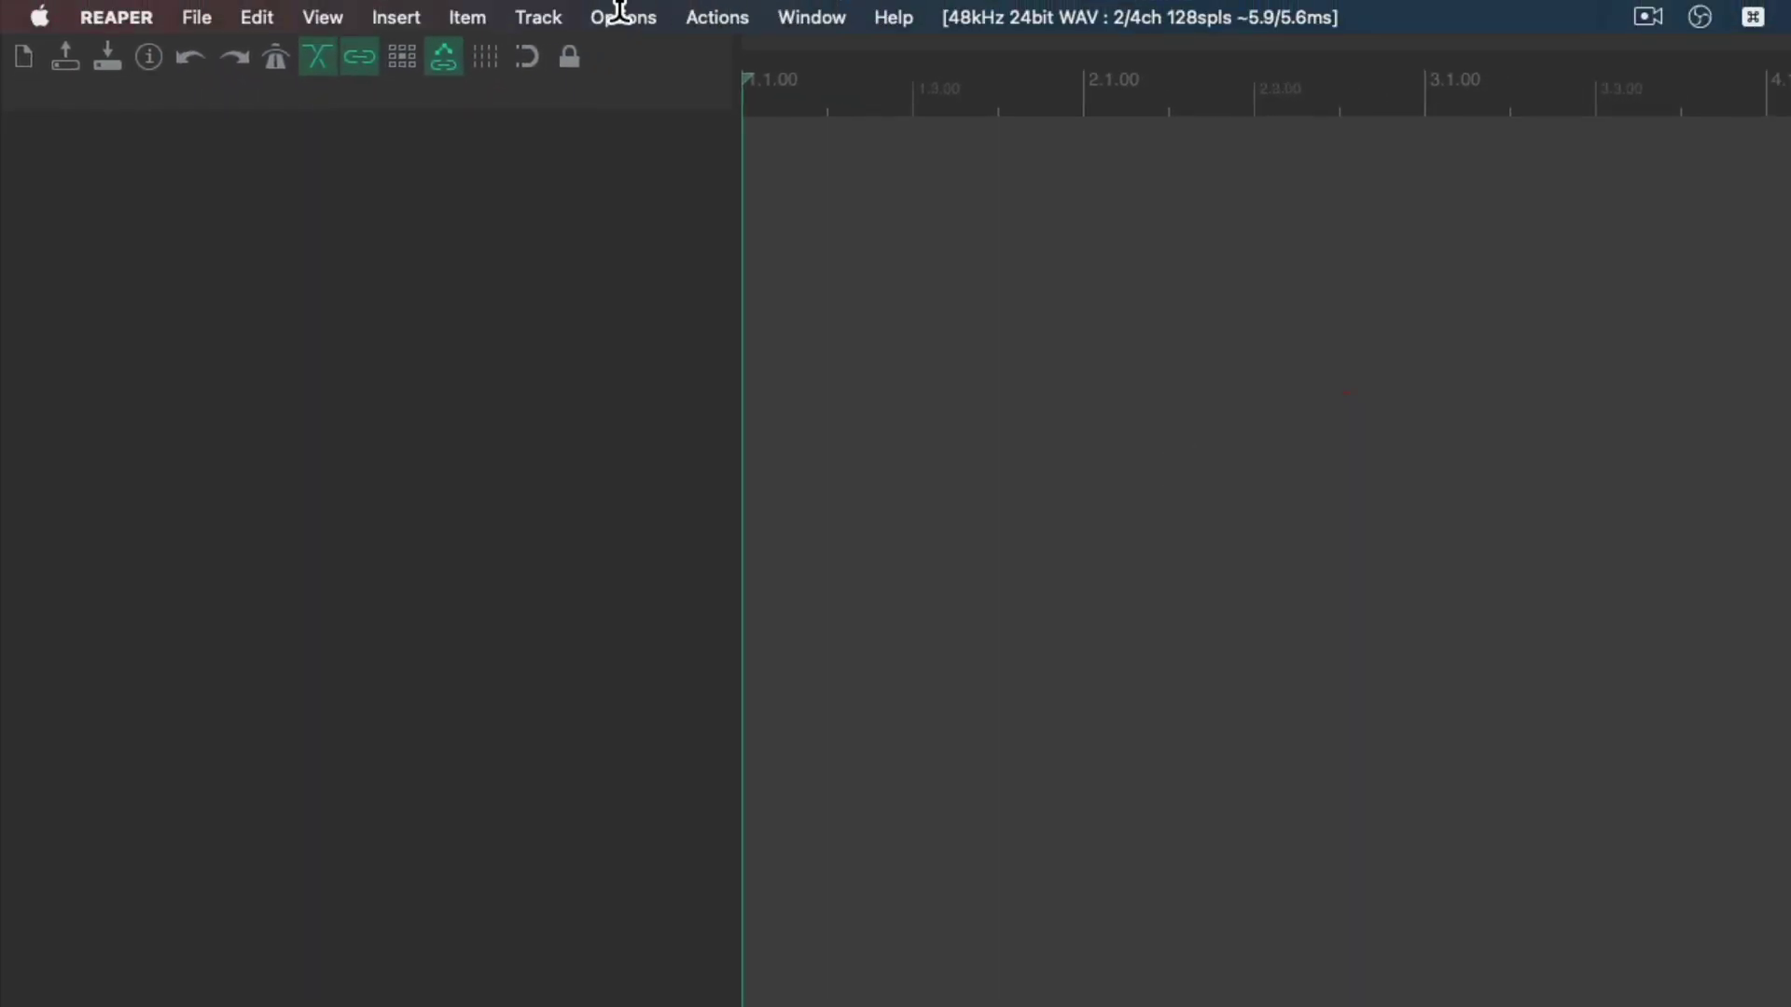
pyautogui.click(620, 9)
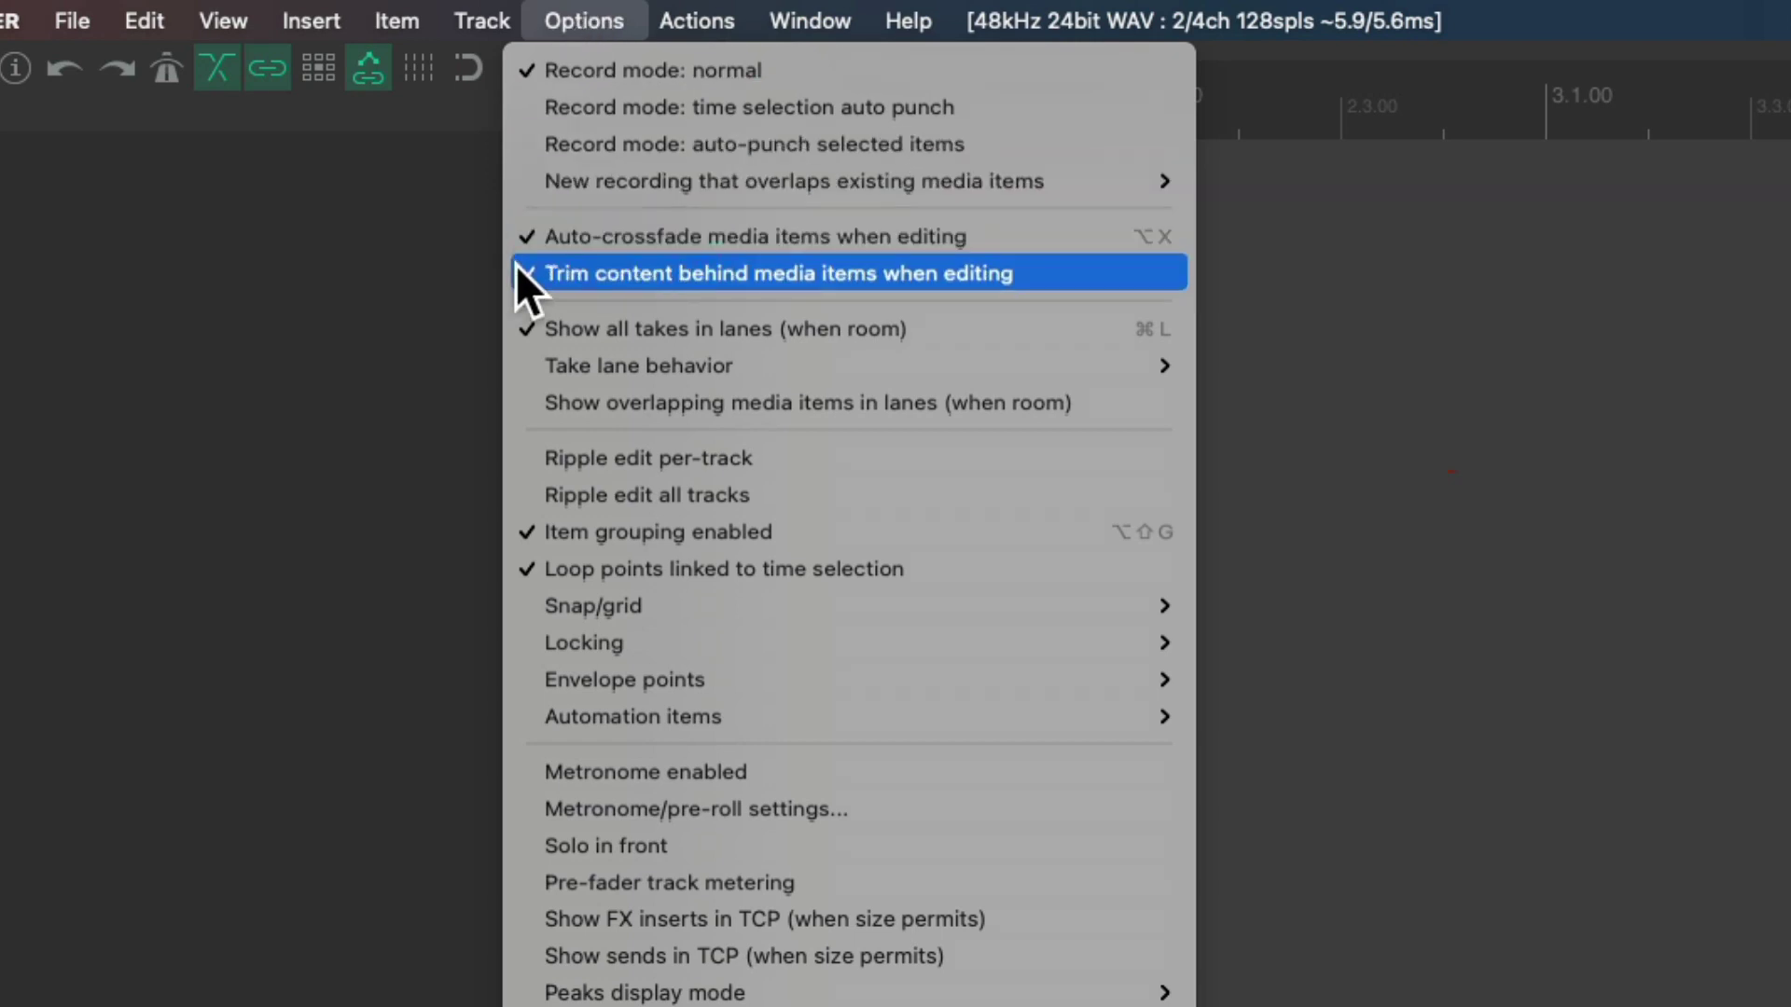